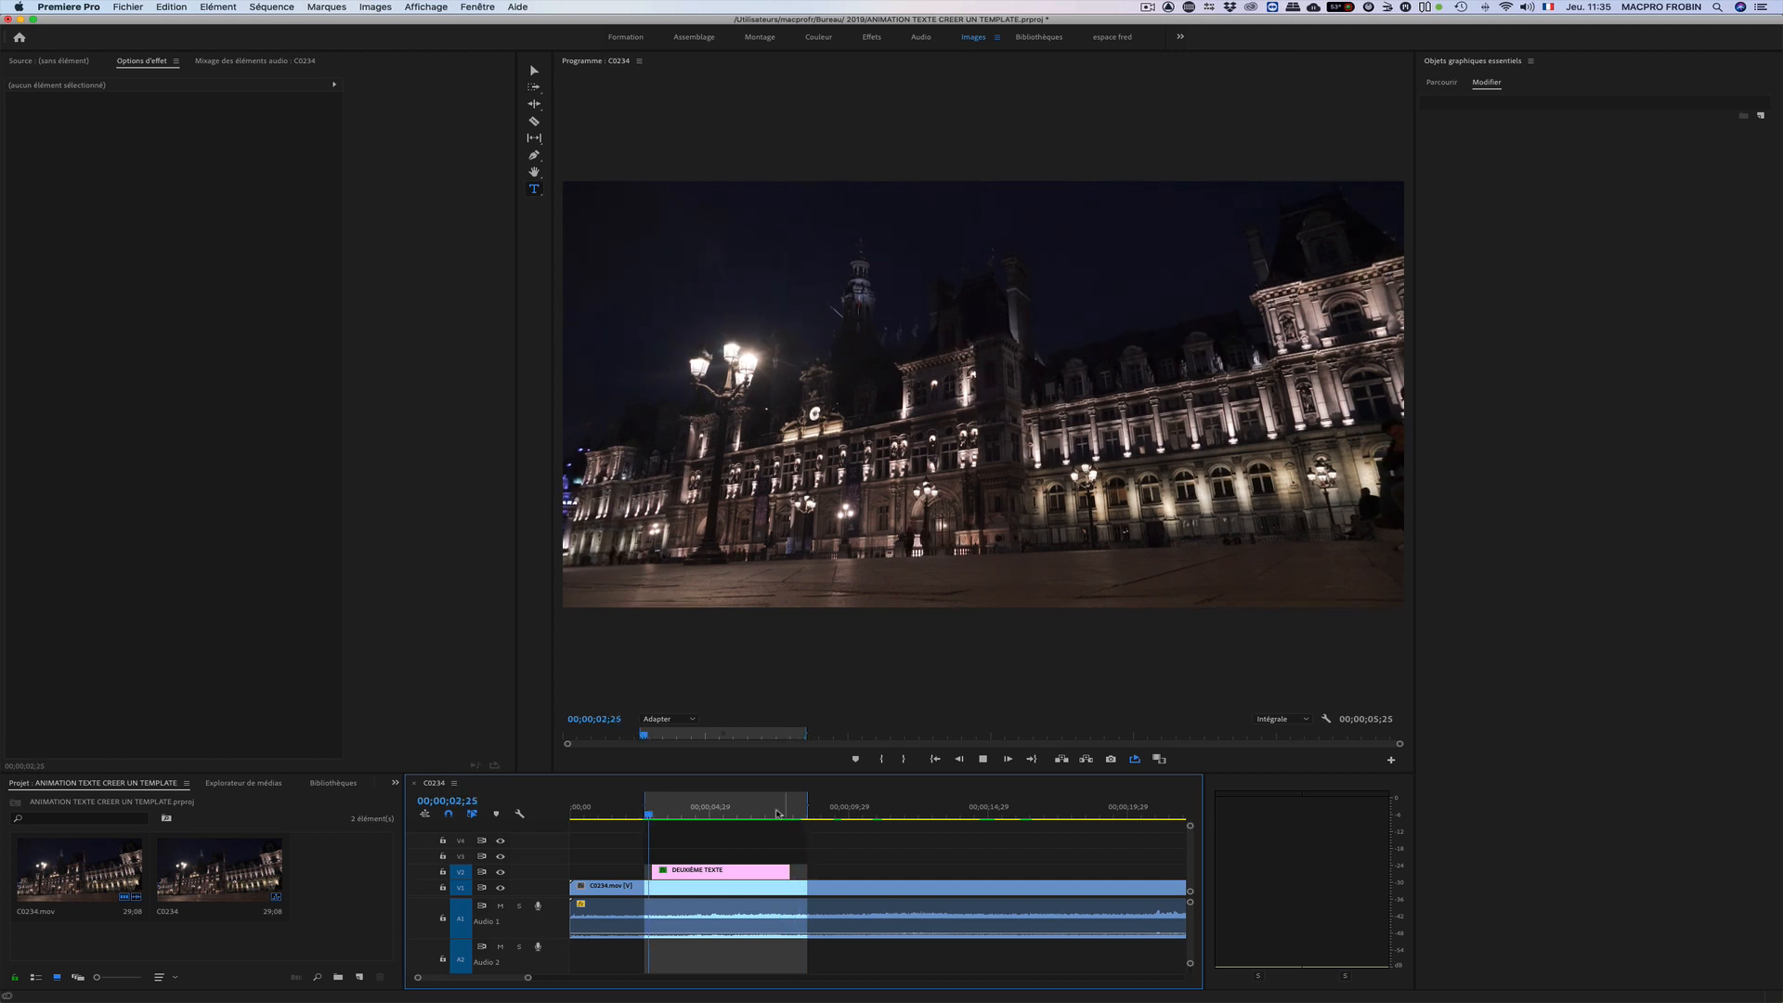
Step: Stop playback at about 00;00;04;18 and clear the sequence's in and out points
key(space)
click(699, 816)
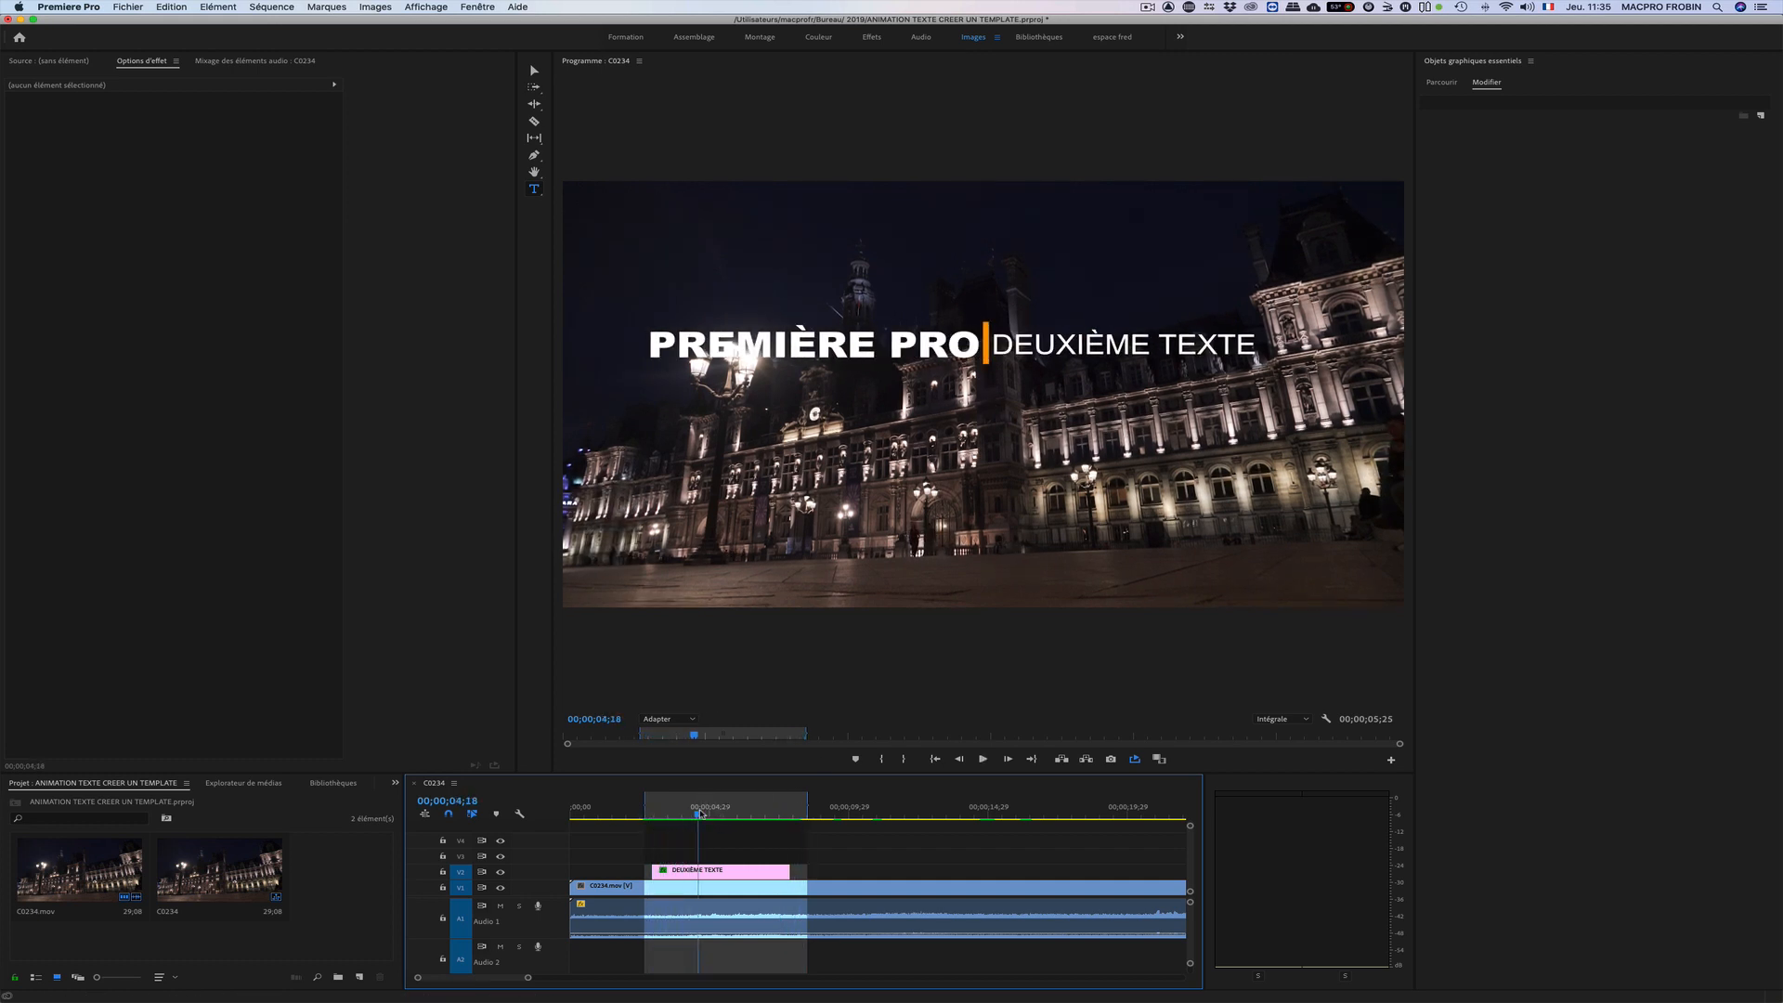
key(alt+x)
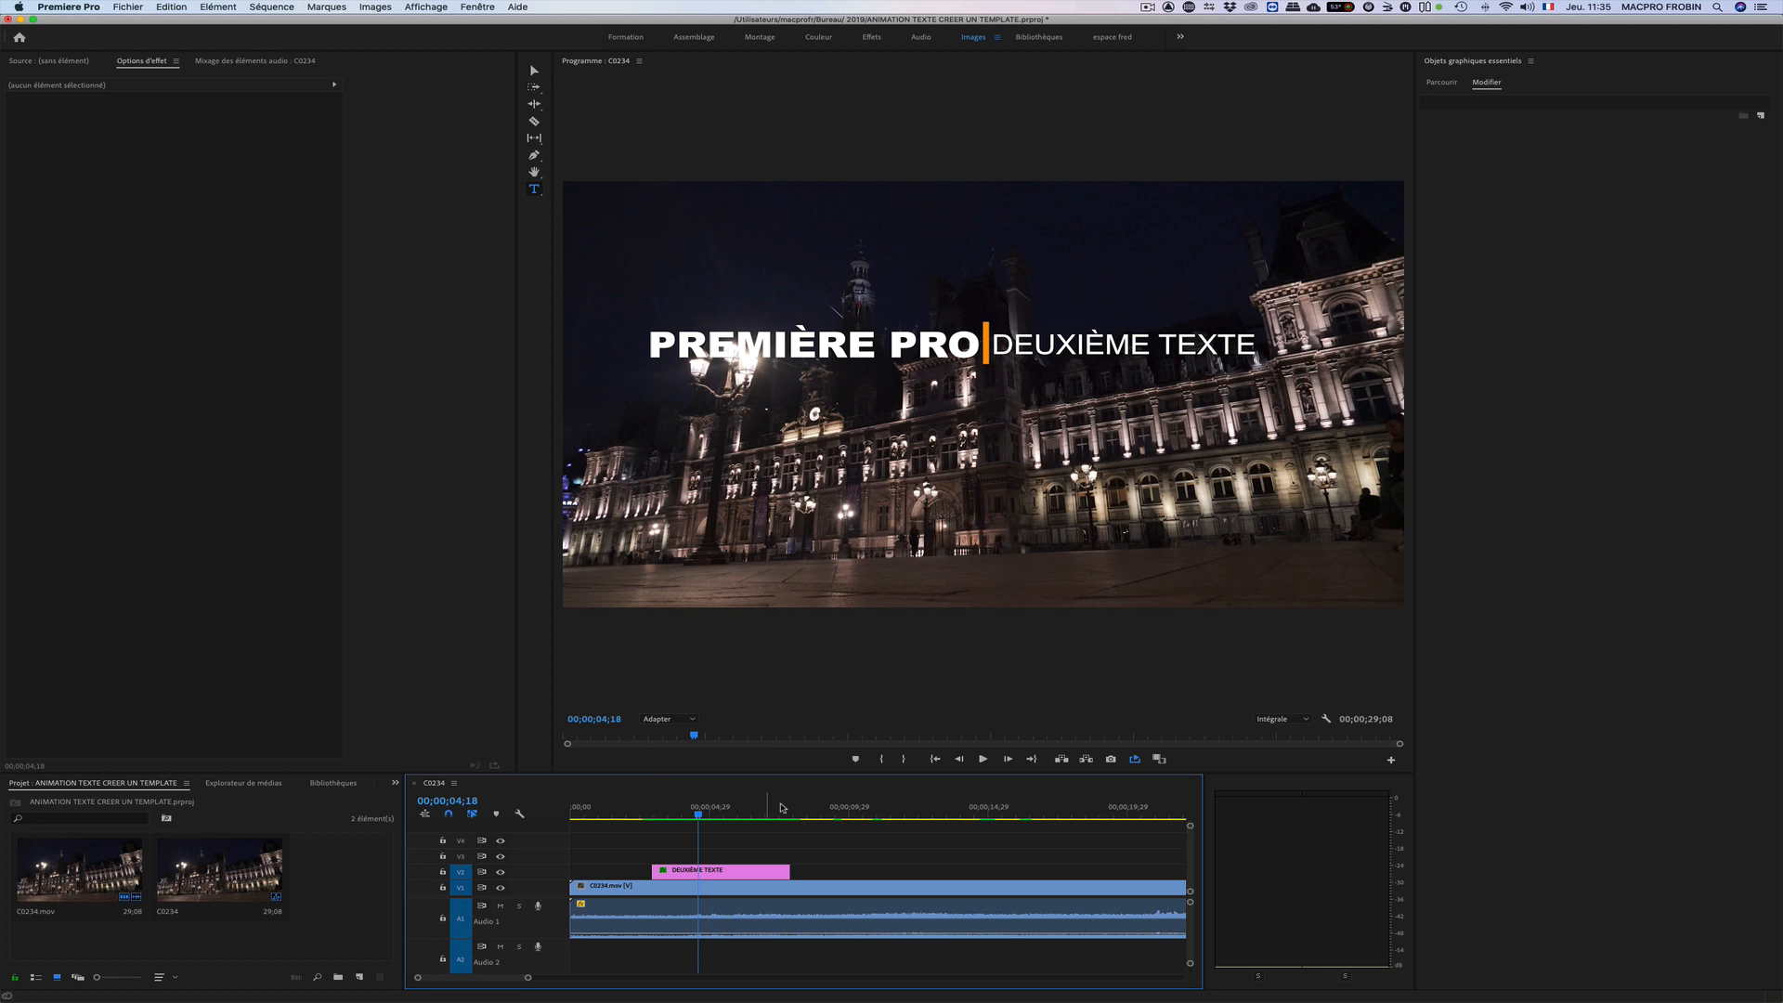
Step: Add a text title reading "PREMIÈRE PRO" over the footage, starting at 00;00;09;15
click(836, 812)
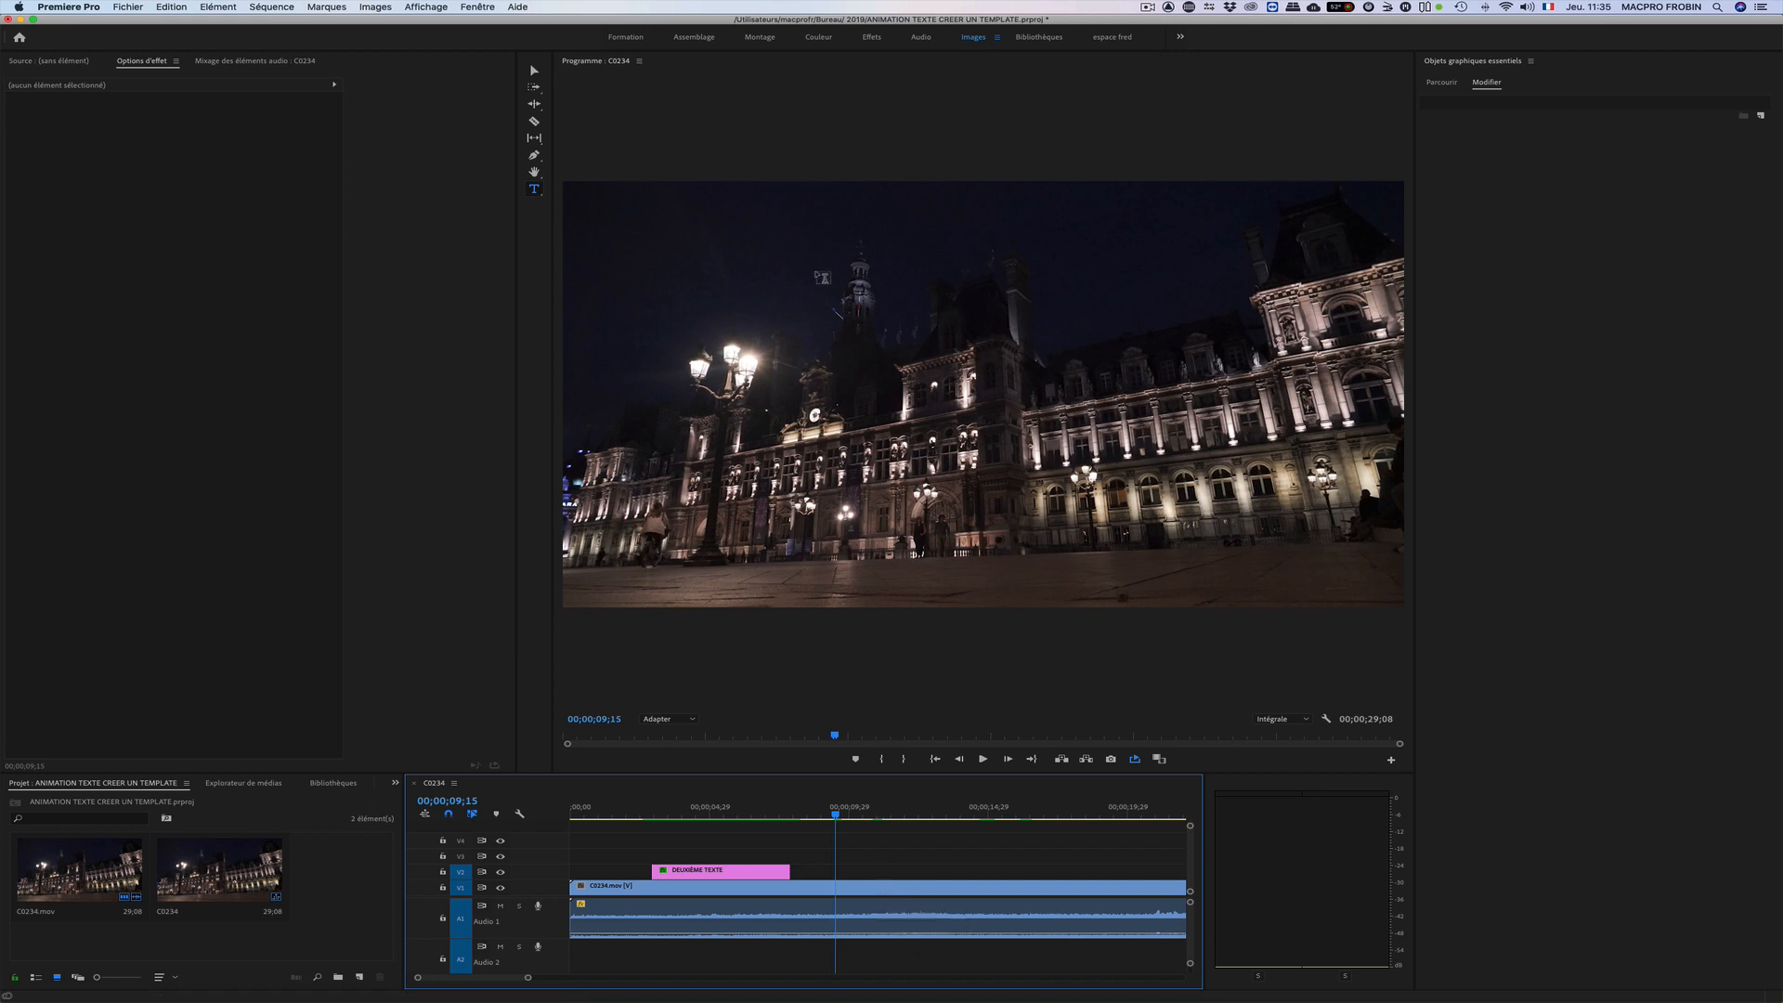
click(817, 272)
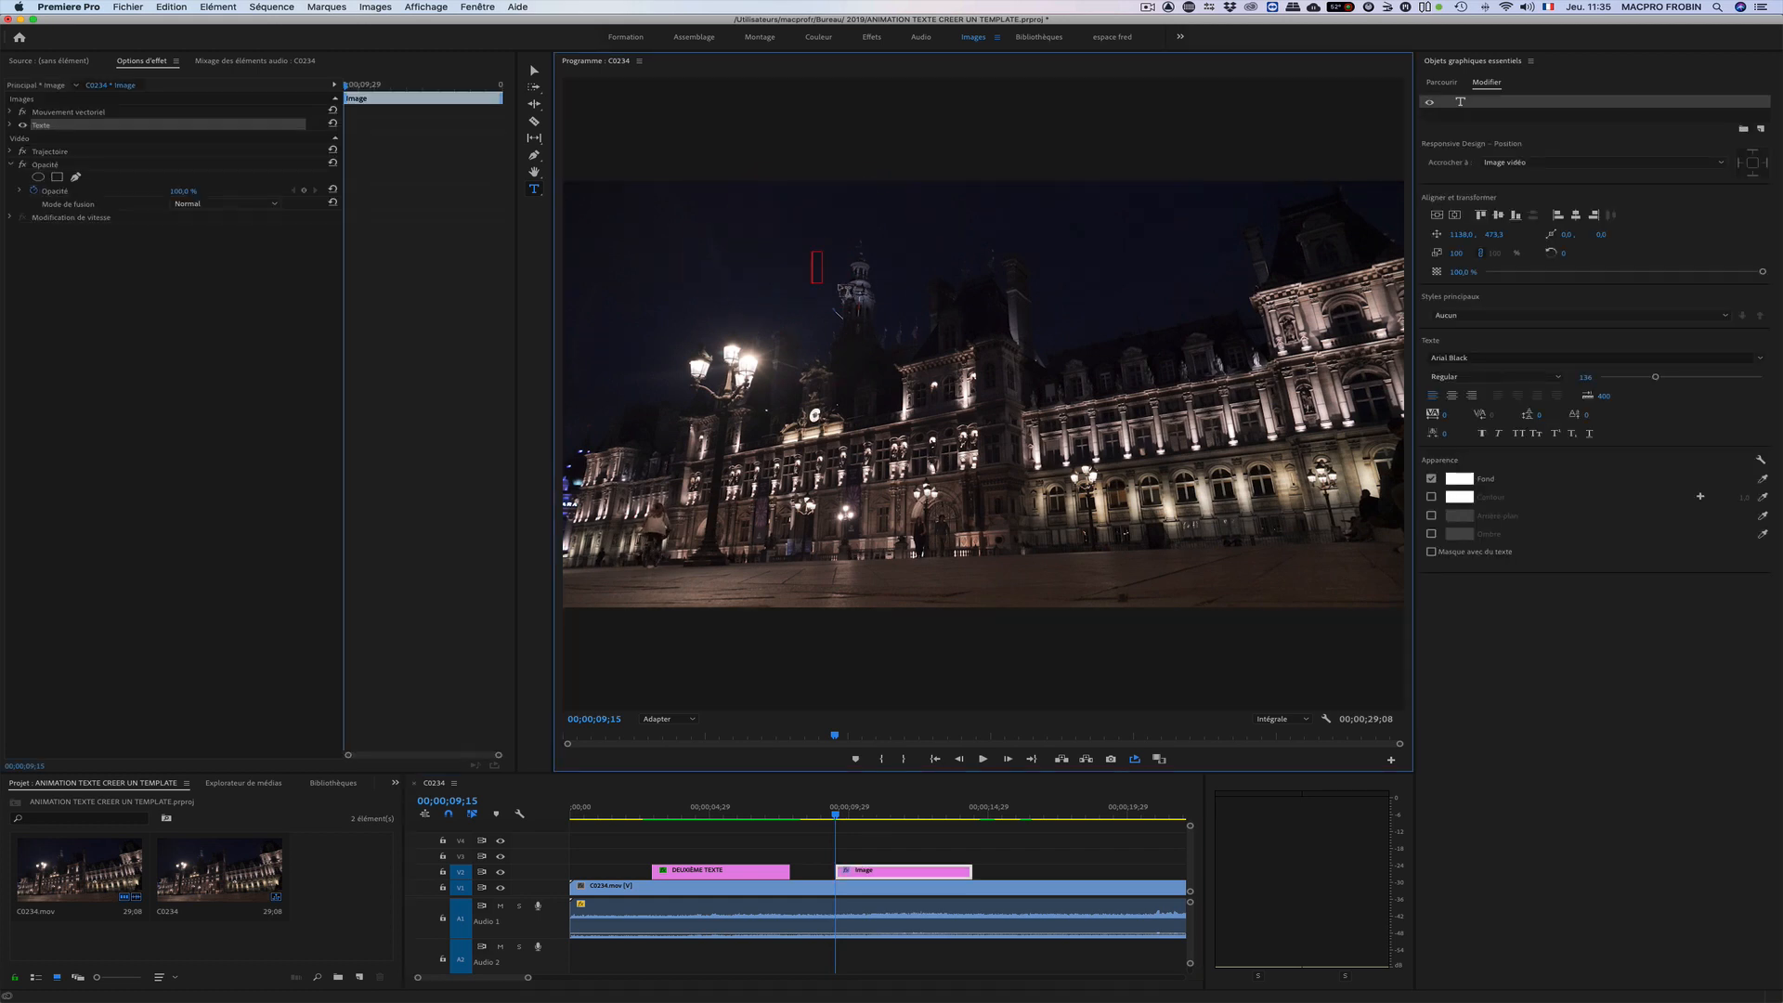
text(PREMIÈRE)
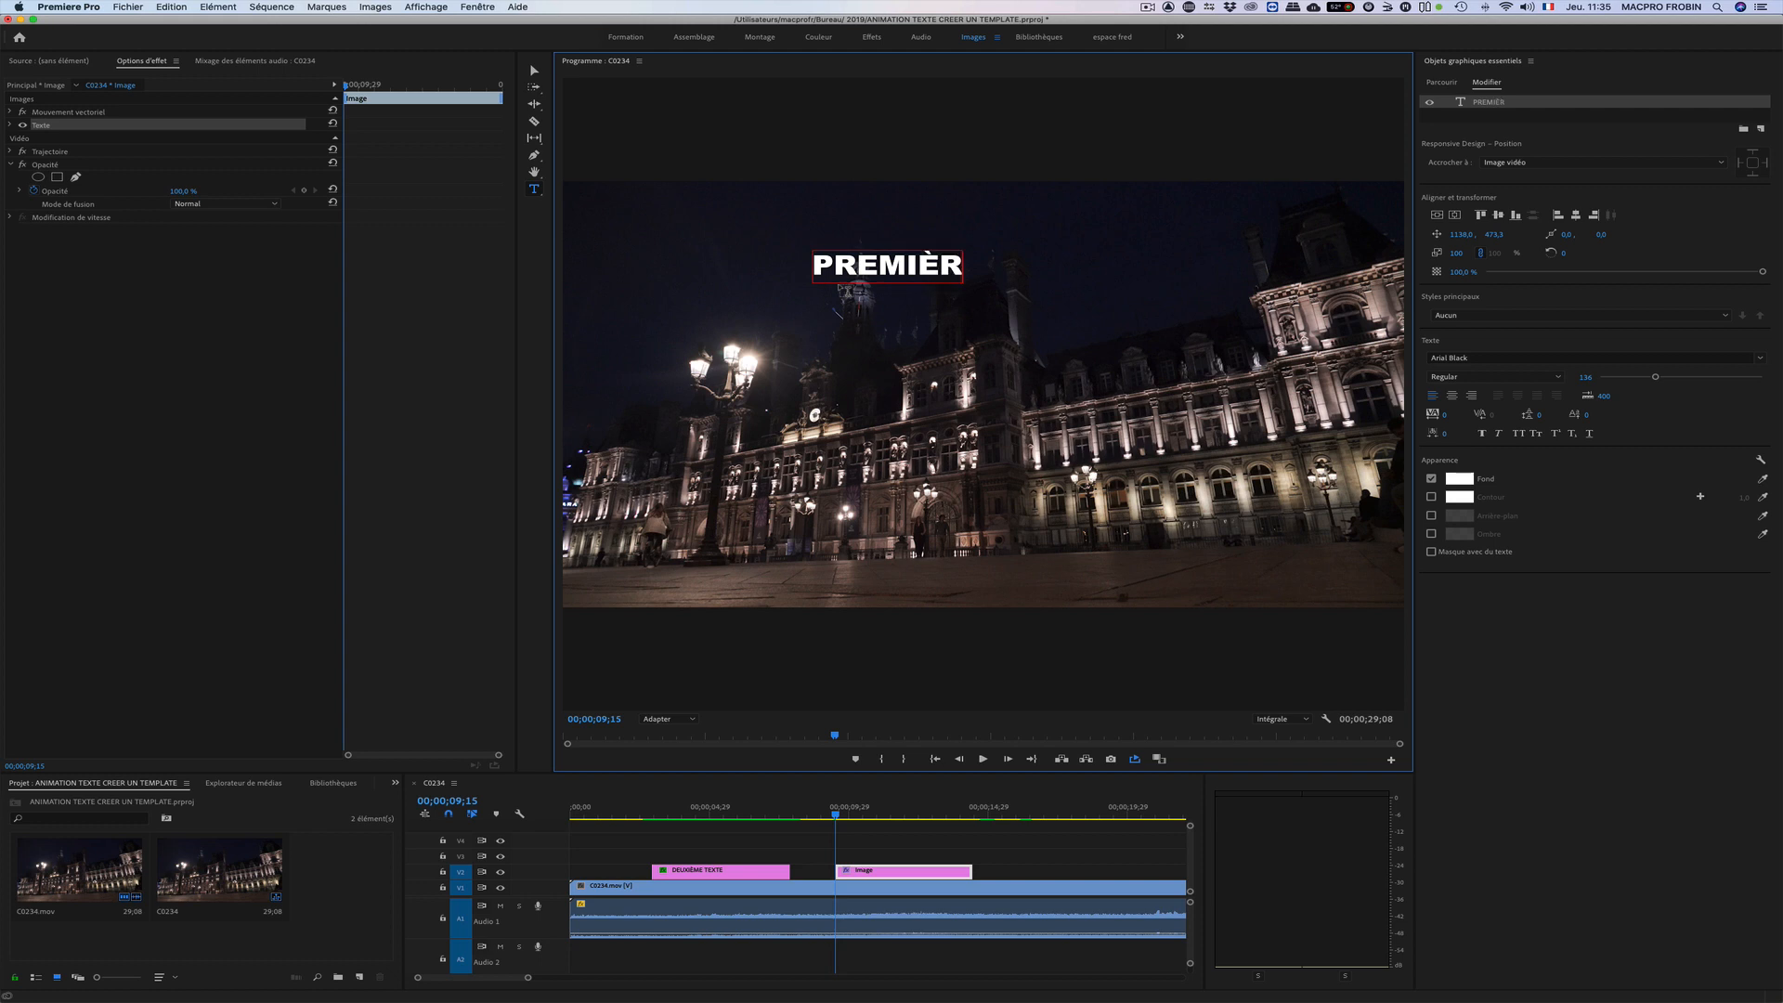
text( PRO)
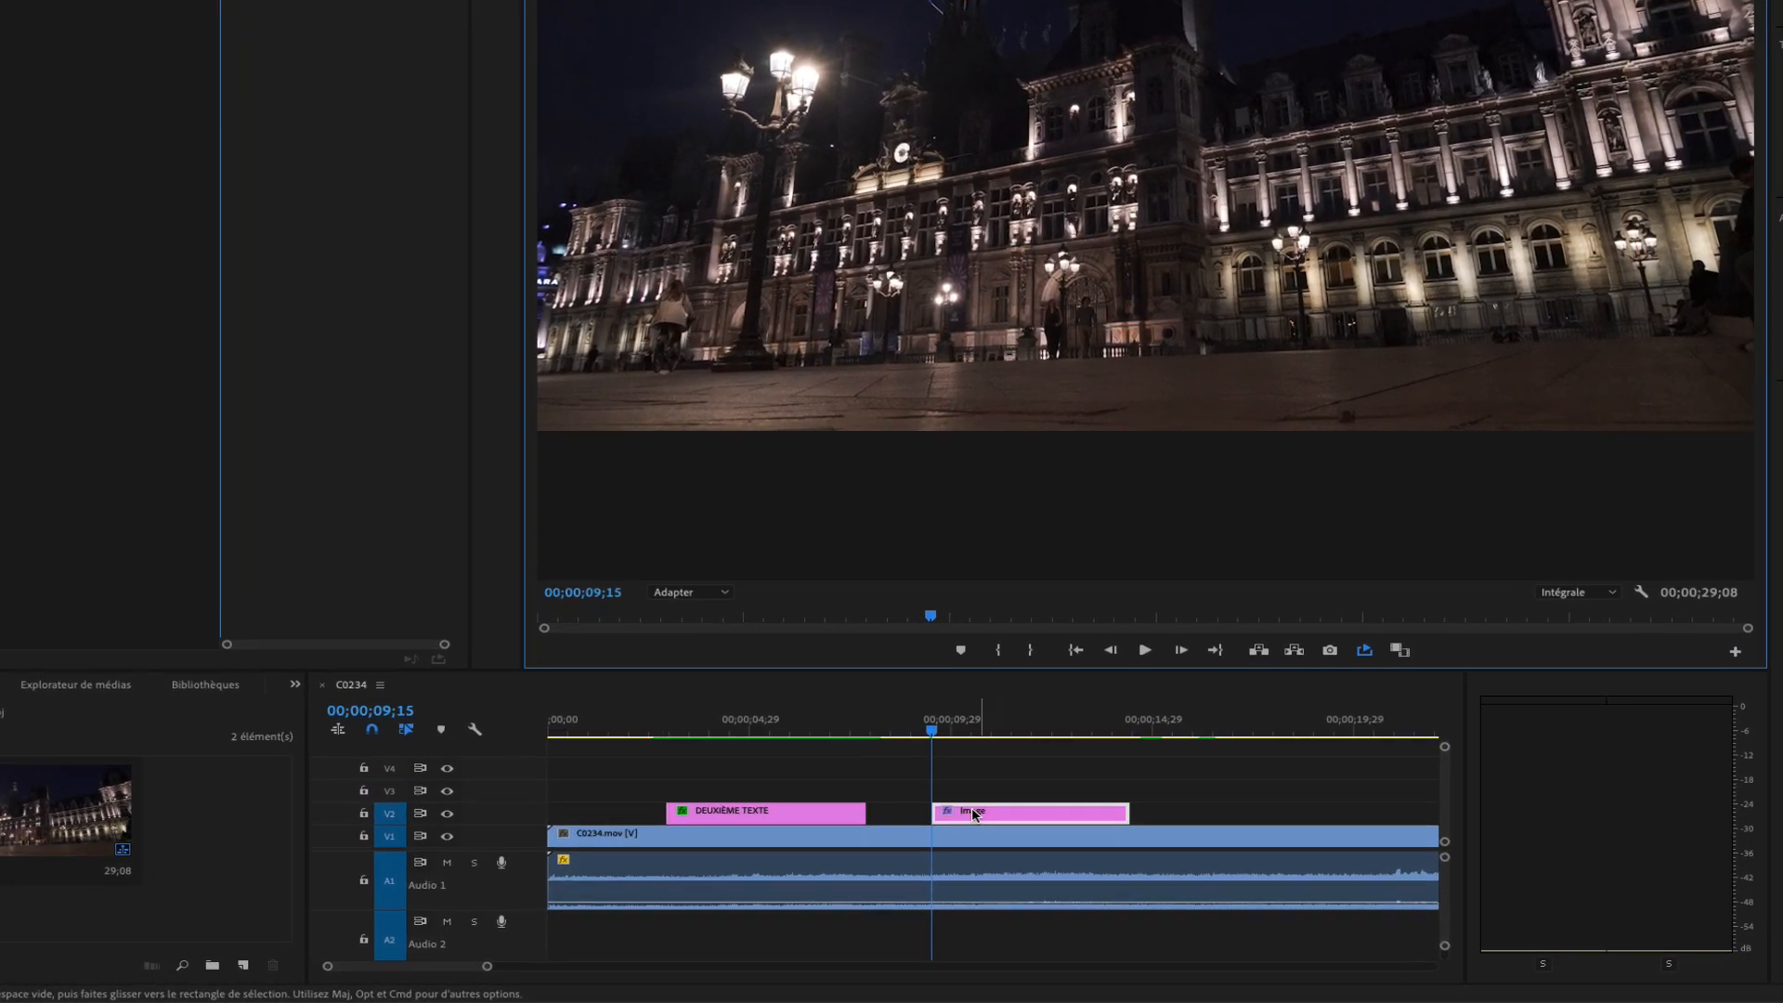
click(960, 715)
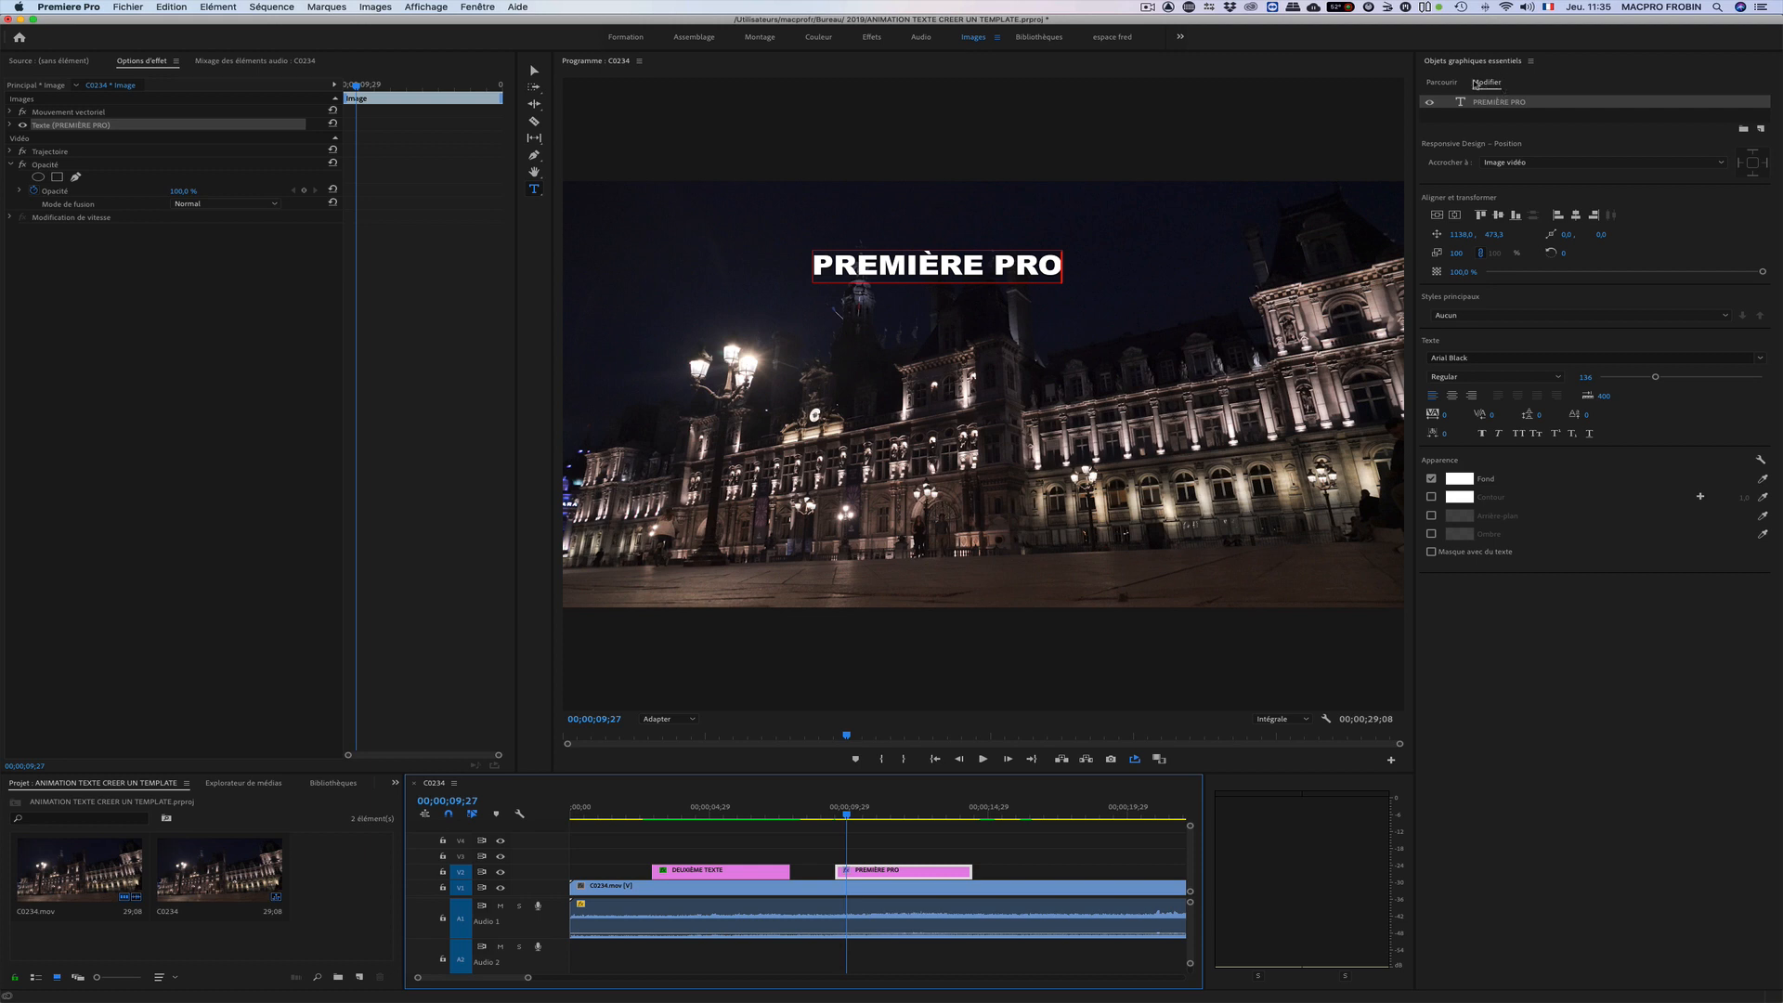
Step: Shift the PREMIÈRE PRO text horizontally to an X position of 782, keeping its layer visible
click(1431, 104)
click(1431, 103)
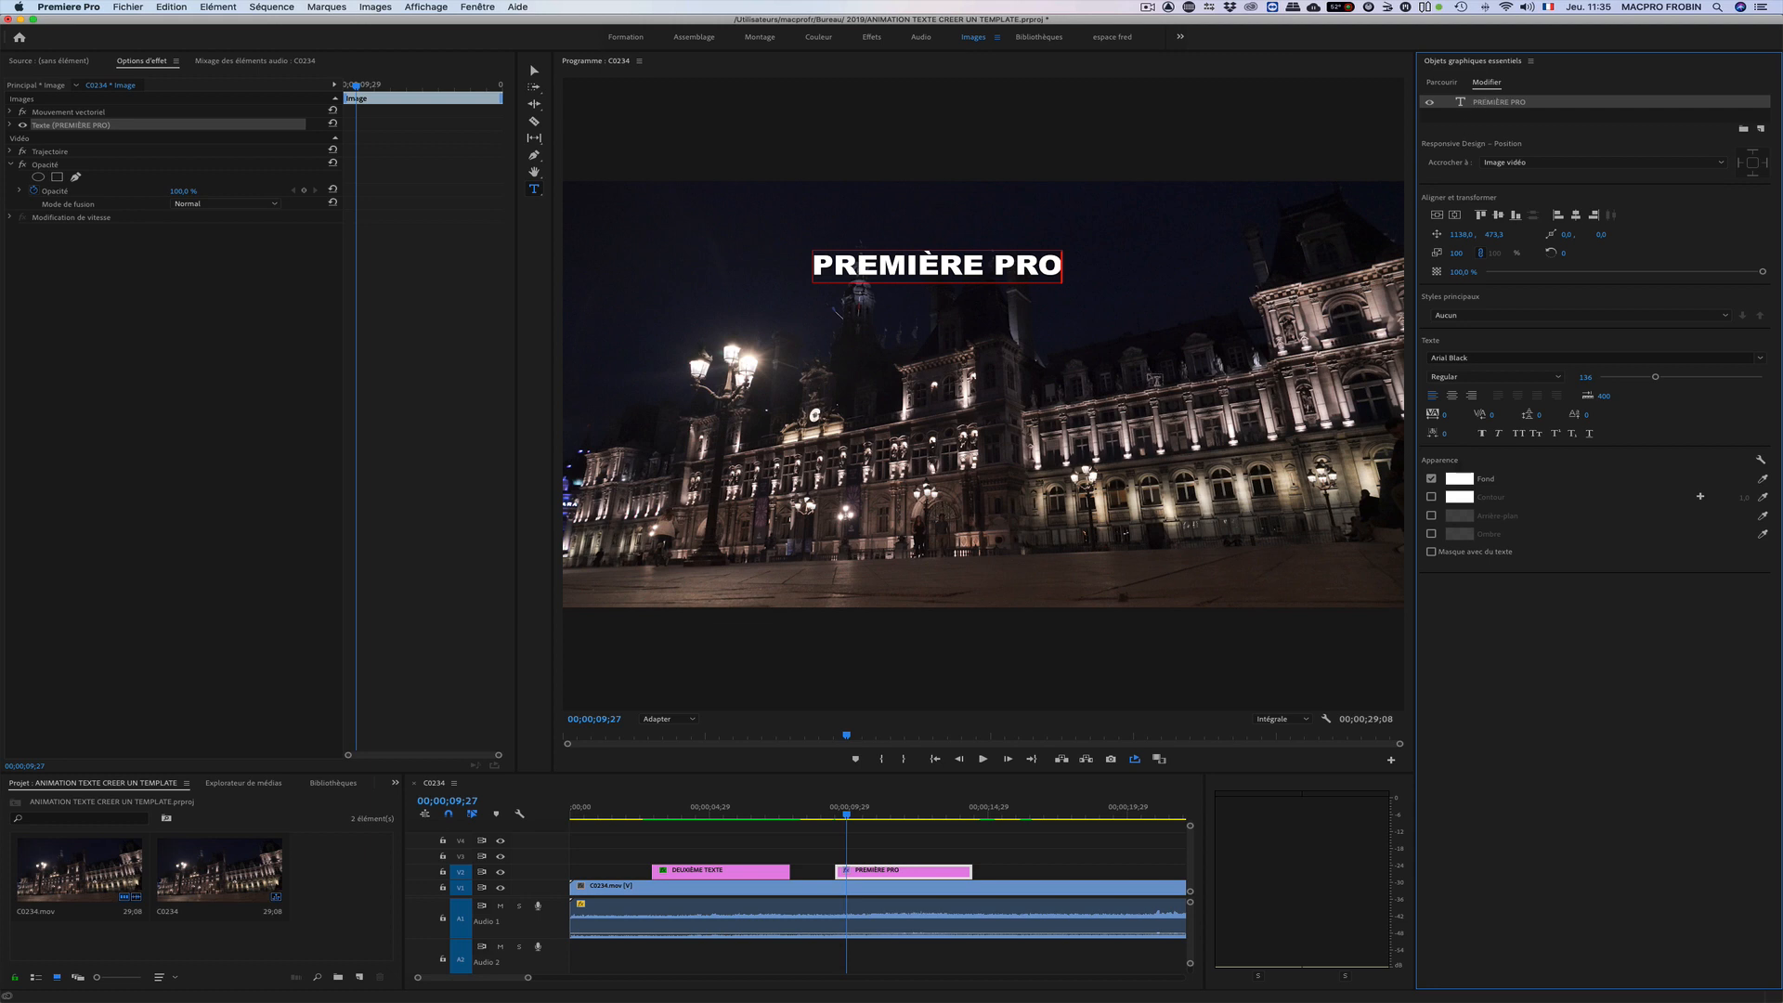
drag(1468, 234, 1129, 234)
mouse_move(1396, 282)
mouse_down()
mouse_move(1295, 282)
mouse_move(1414, 282)
mouse_up()
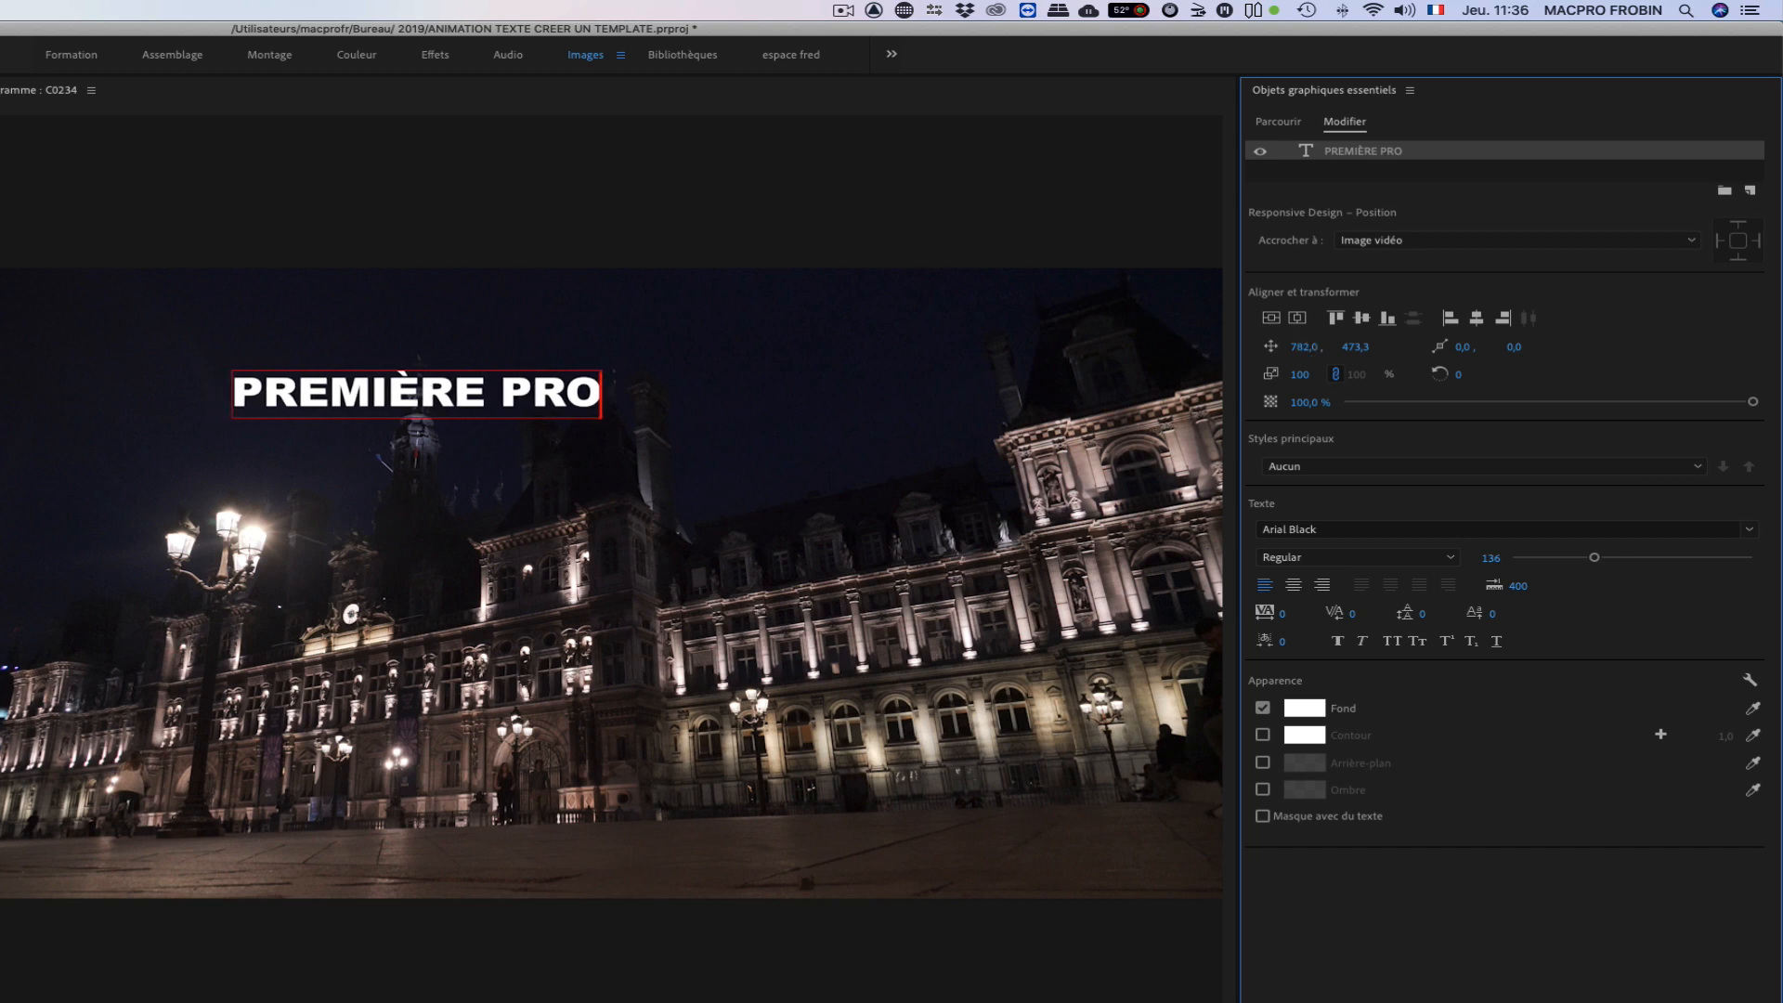
key(space)
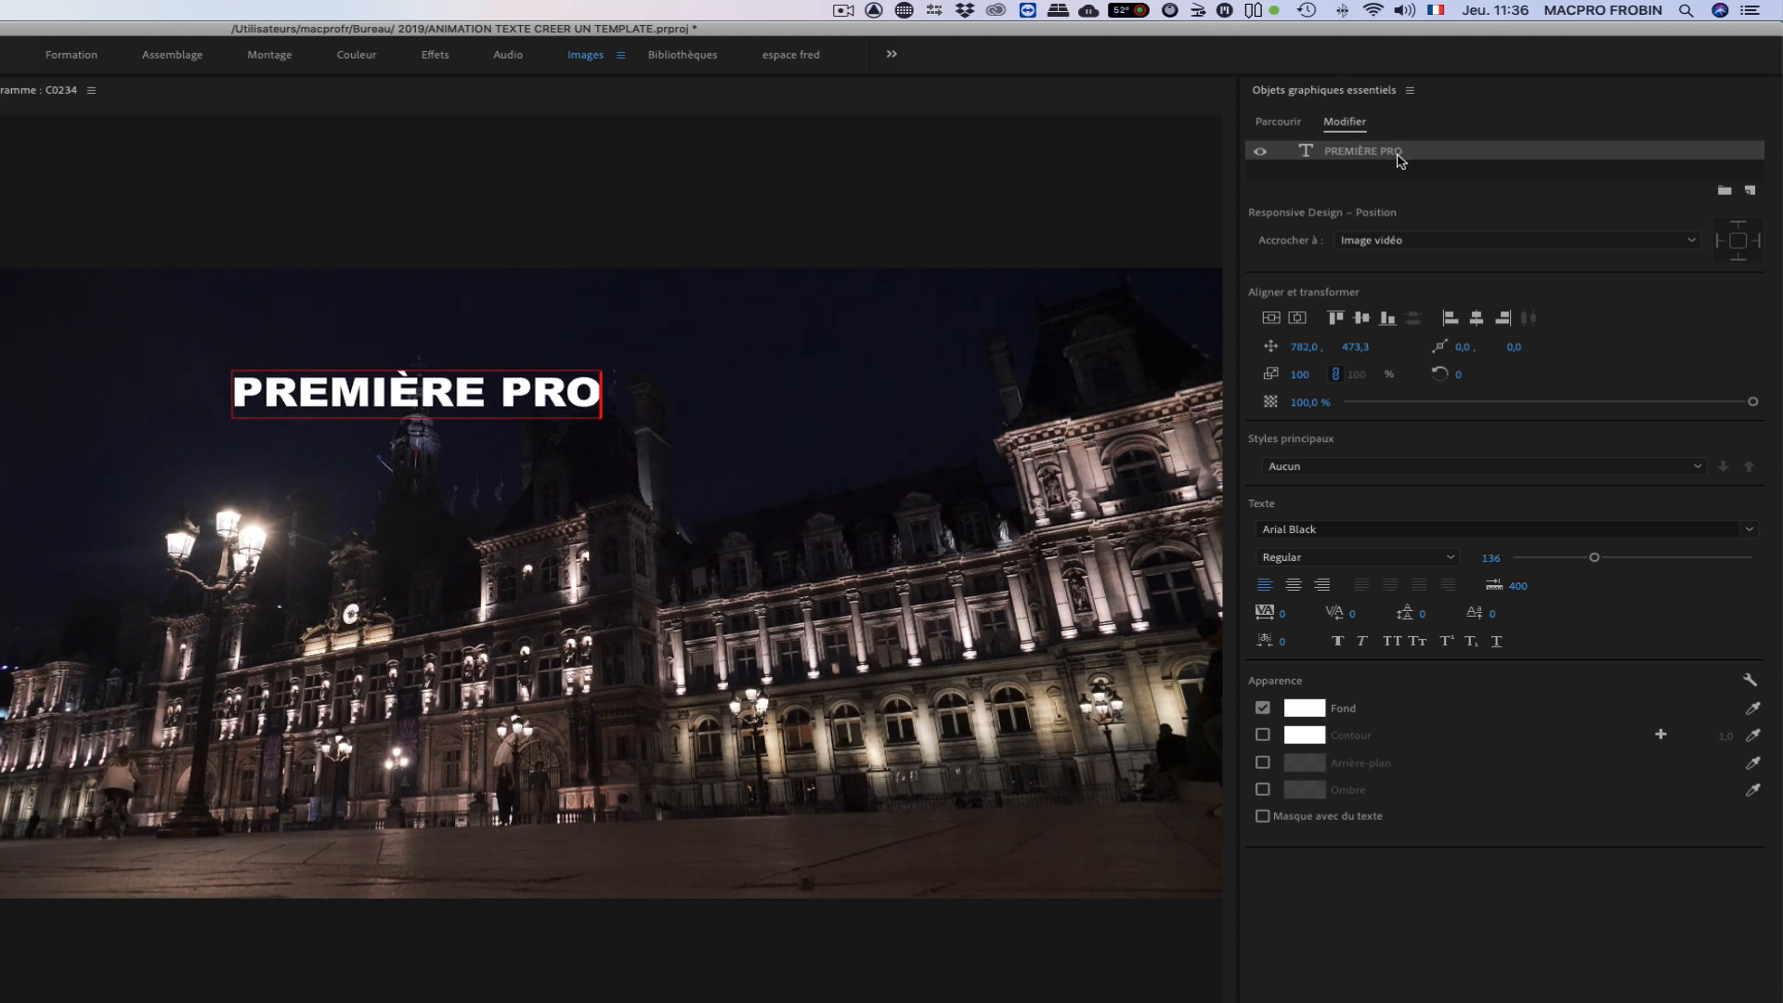
Step: Add a rectangle to the title graphic and enlarge it just right of the text, at about X 1964, Y 522
click(1750, 190)
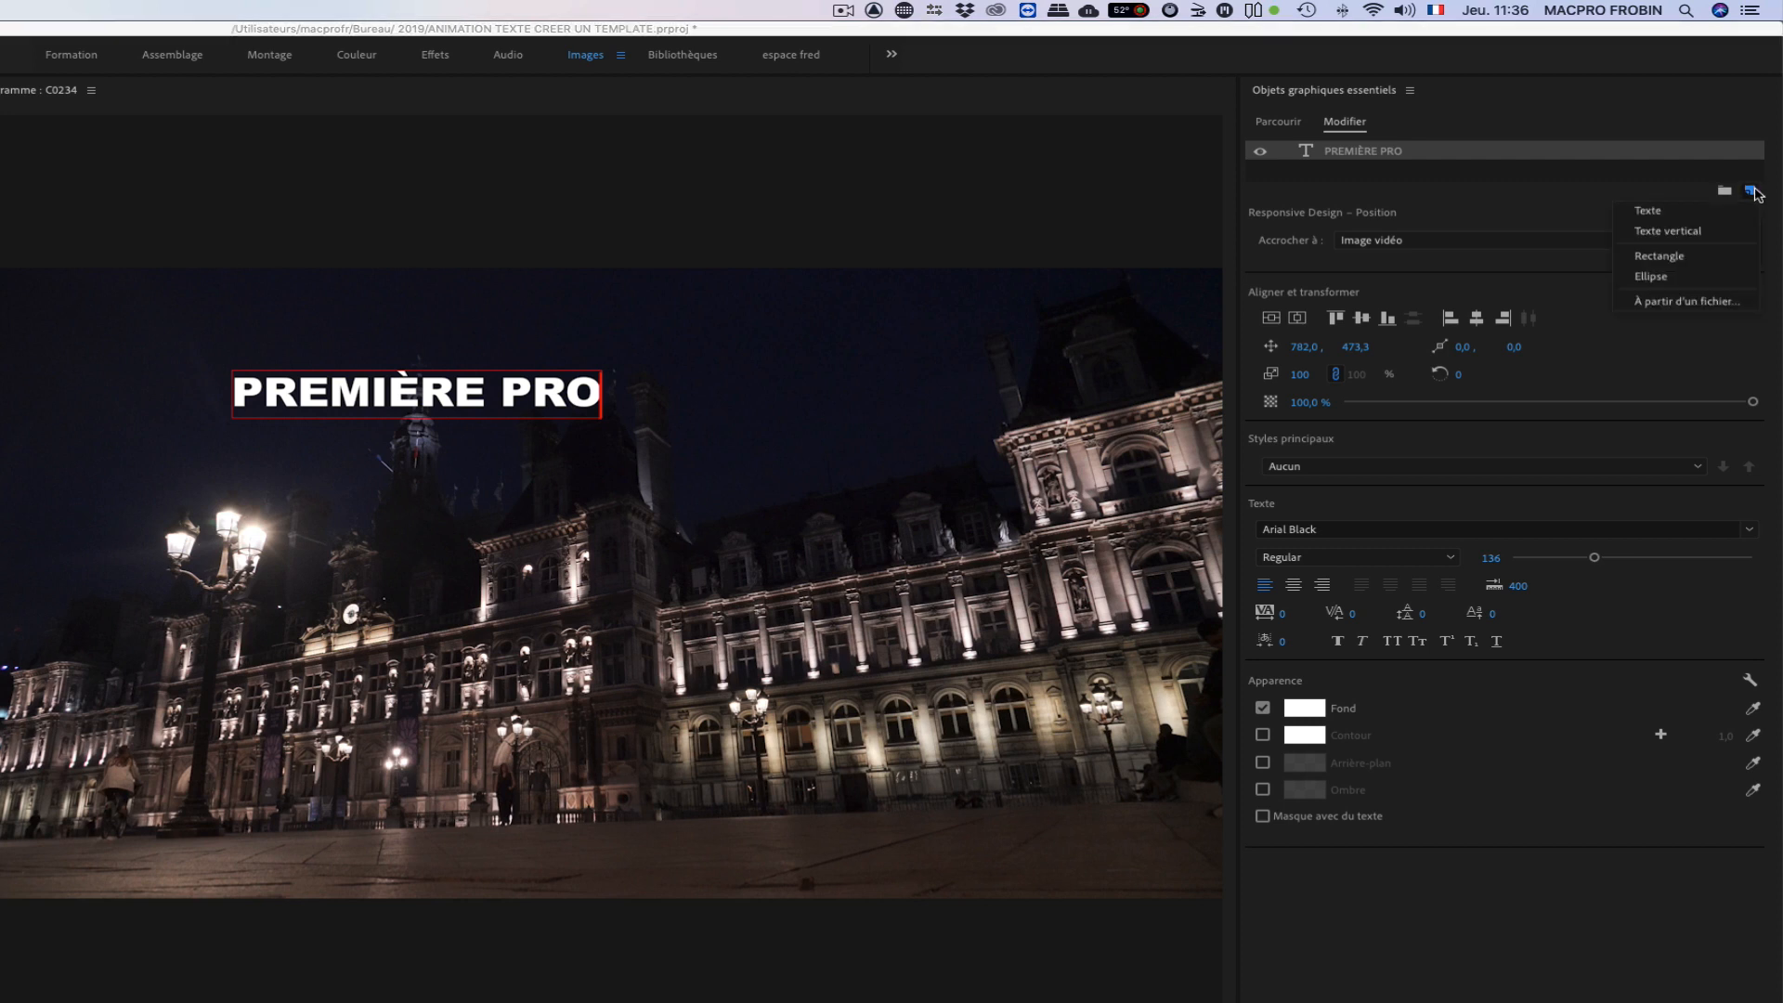
click(1673, 259)
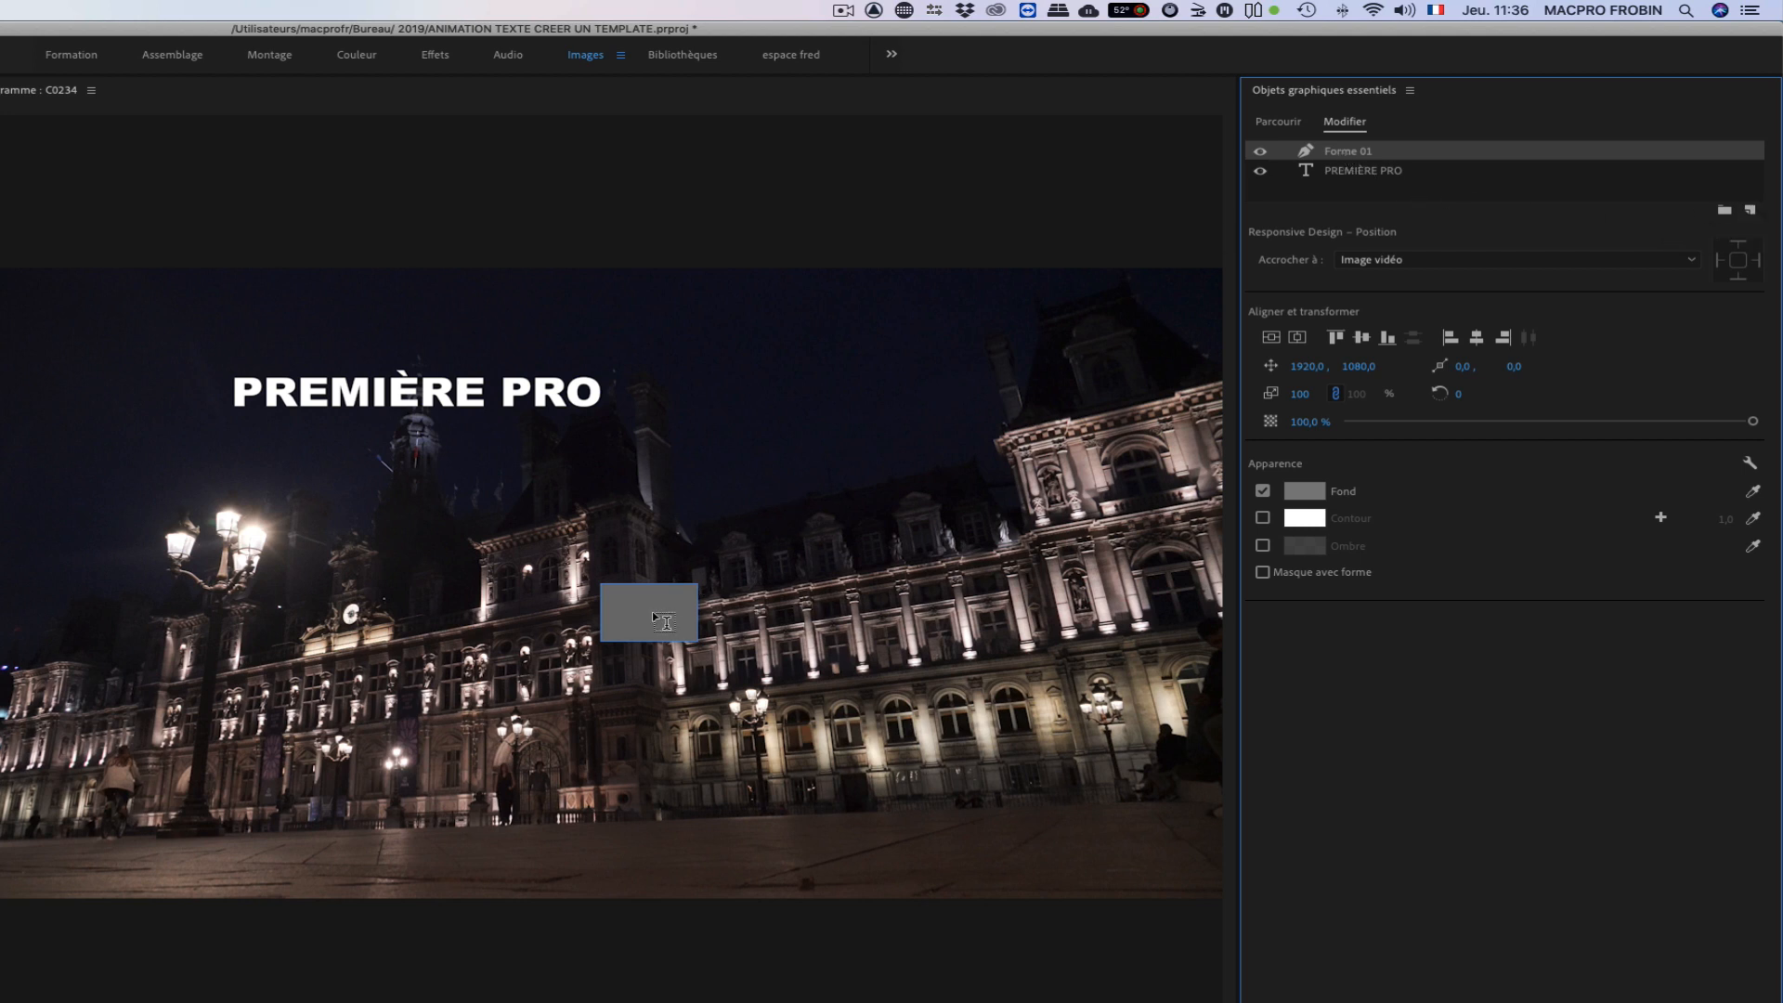
drag(649, 619, 787, 239)
drag(602, 329, 994, 389)
click(804, 390)
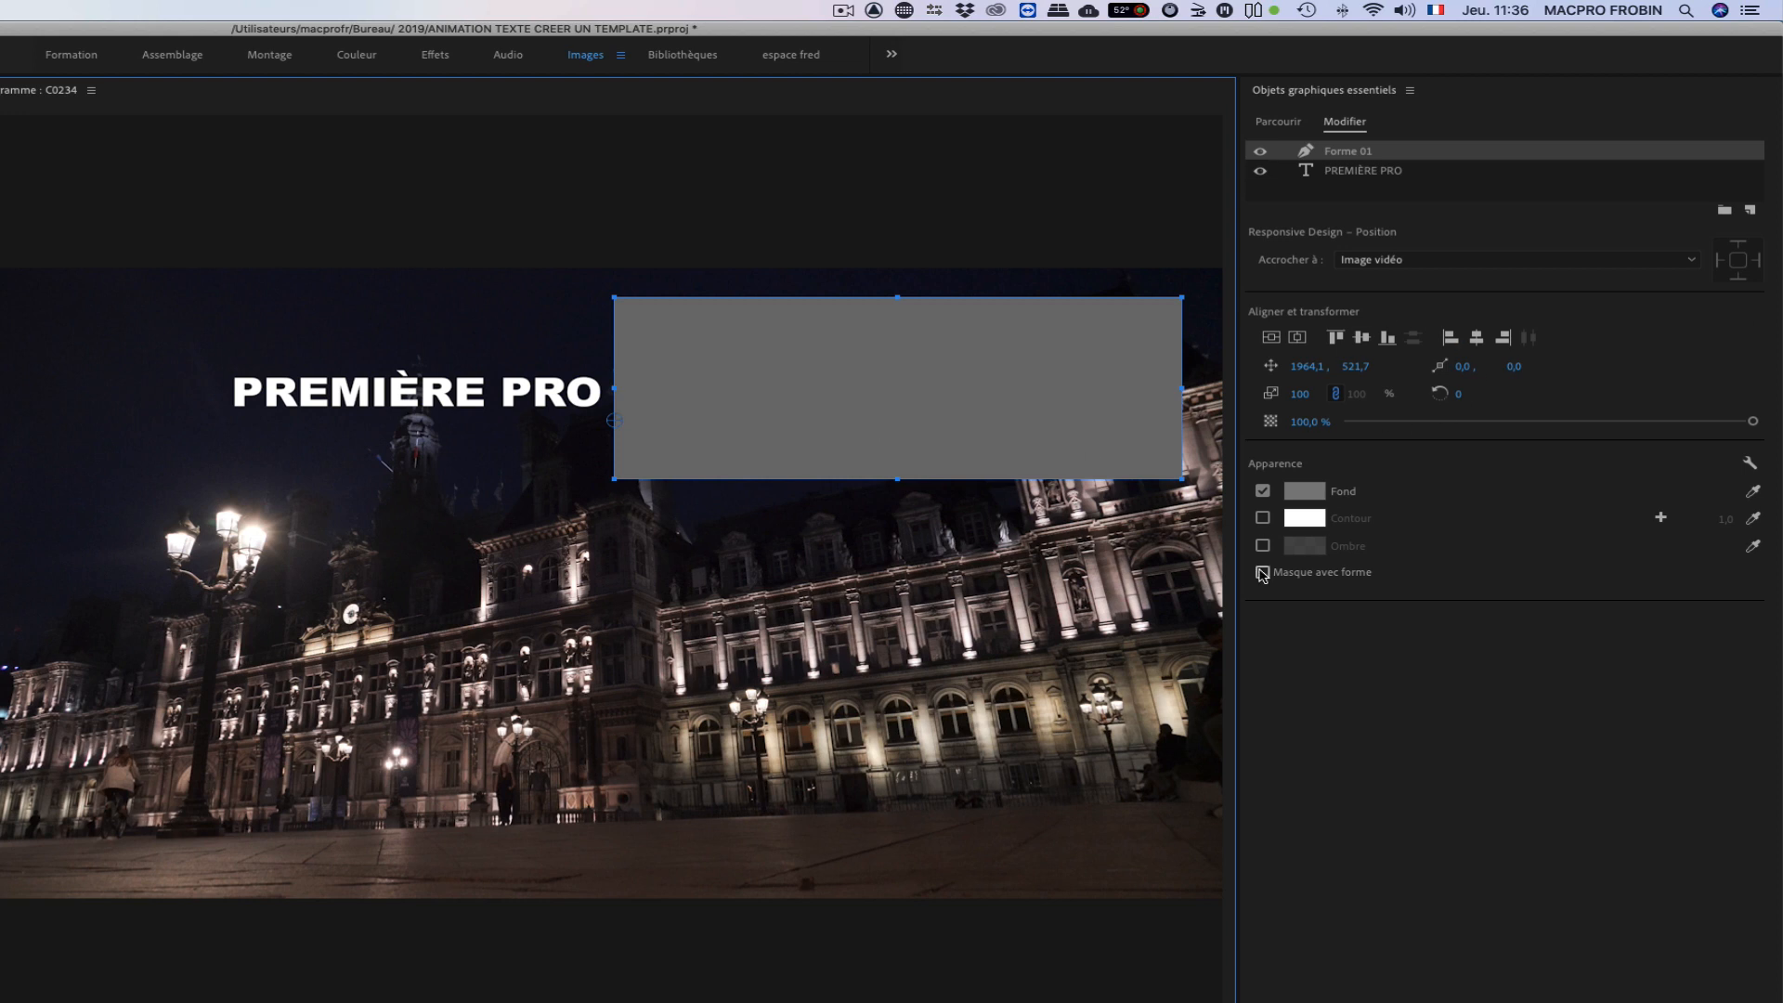
Step: Slide the text to X 874 so its end overlaps the rectangle, and turn the rectangle into an inverted shape mask
click(1343, 170)
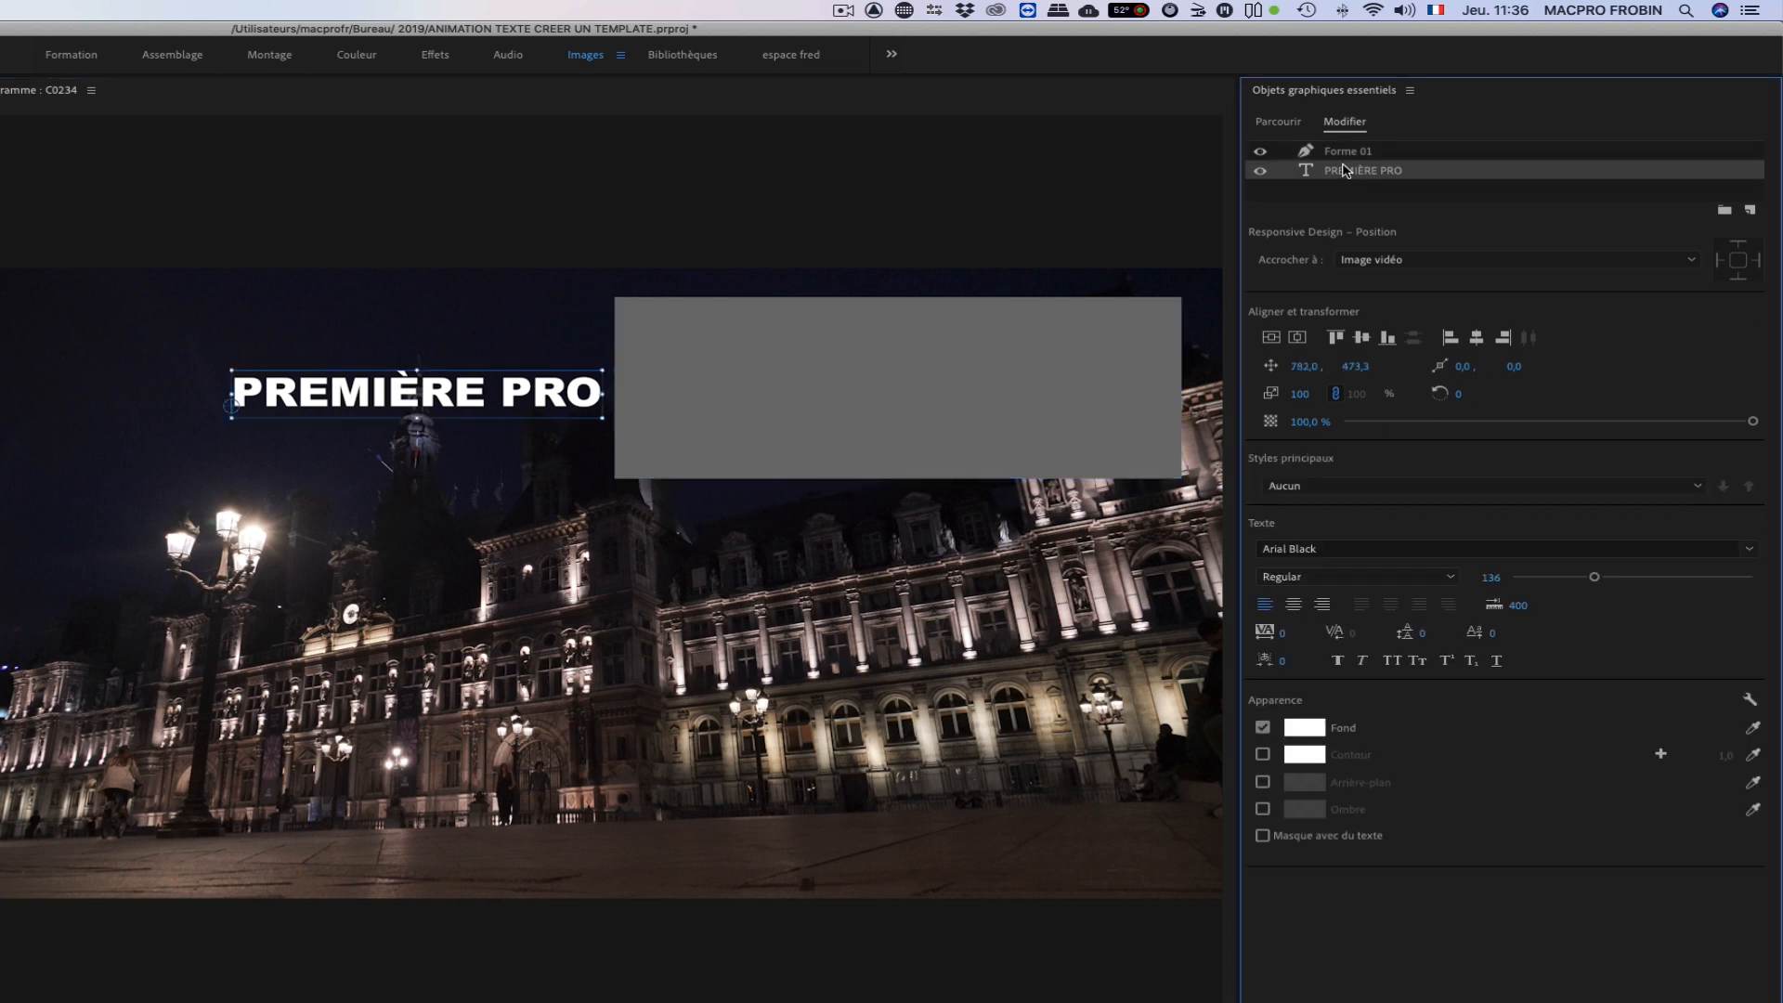
drag(1304, 366, 1368, 366)
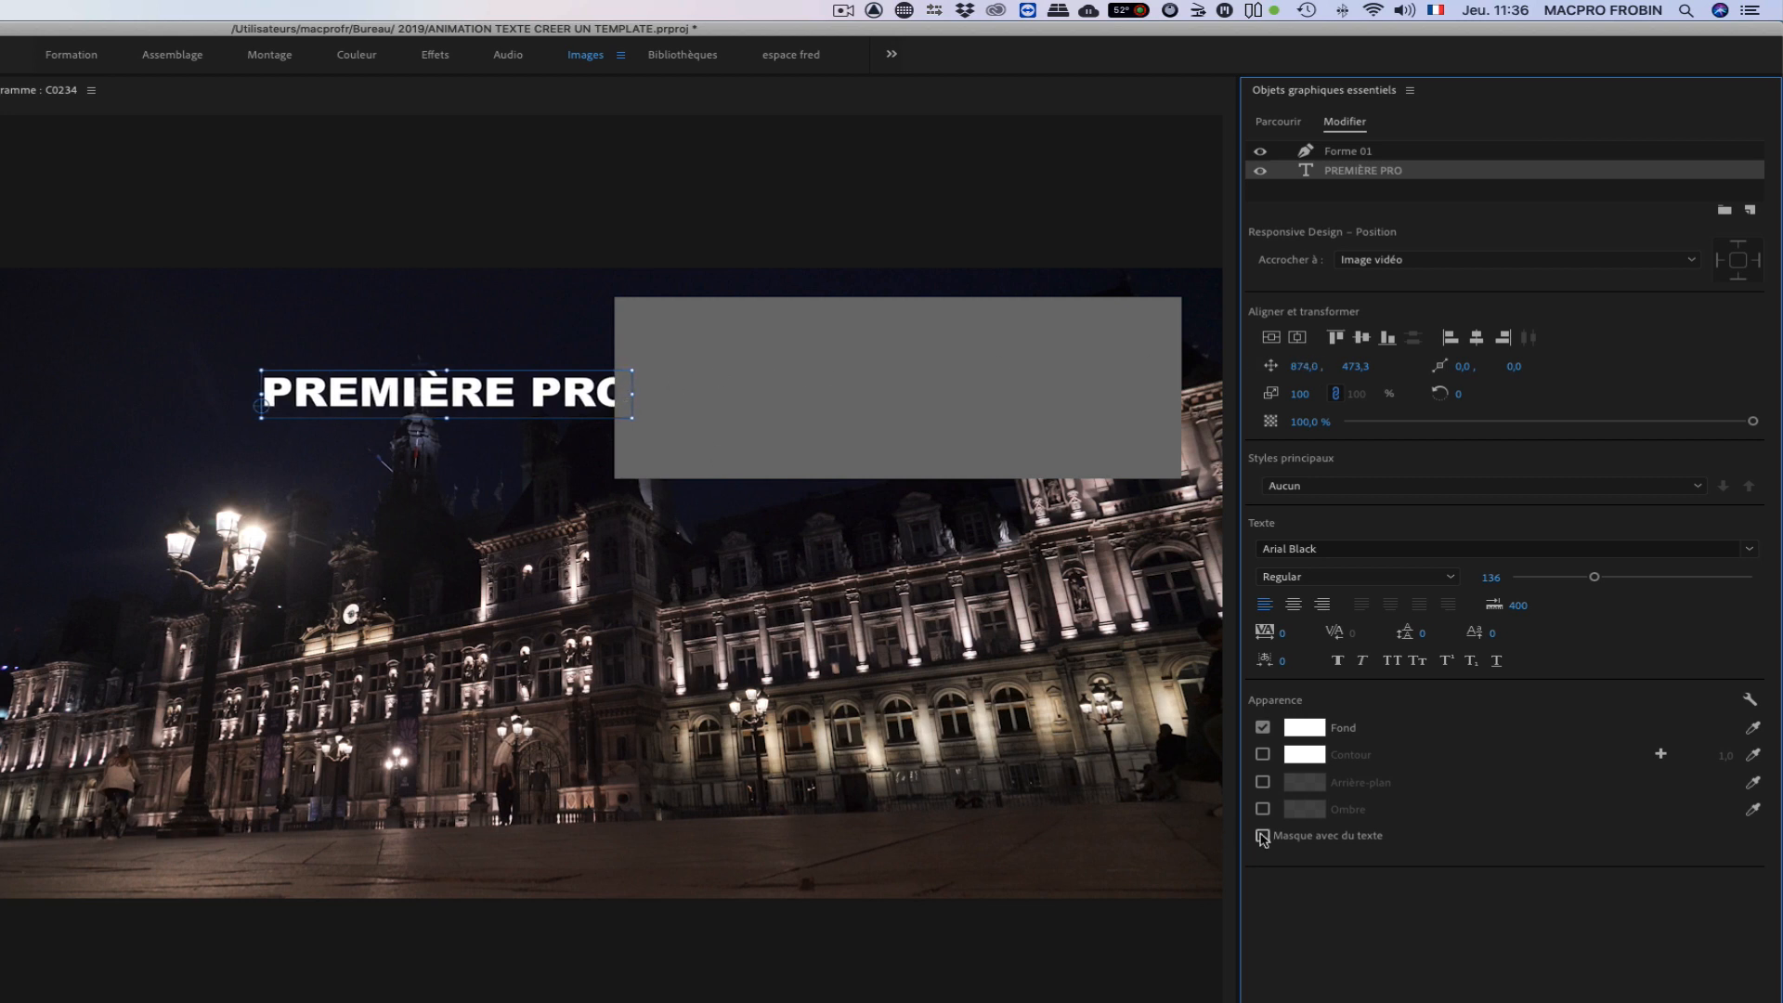
click(1347, 150)
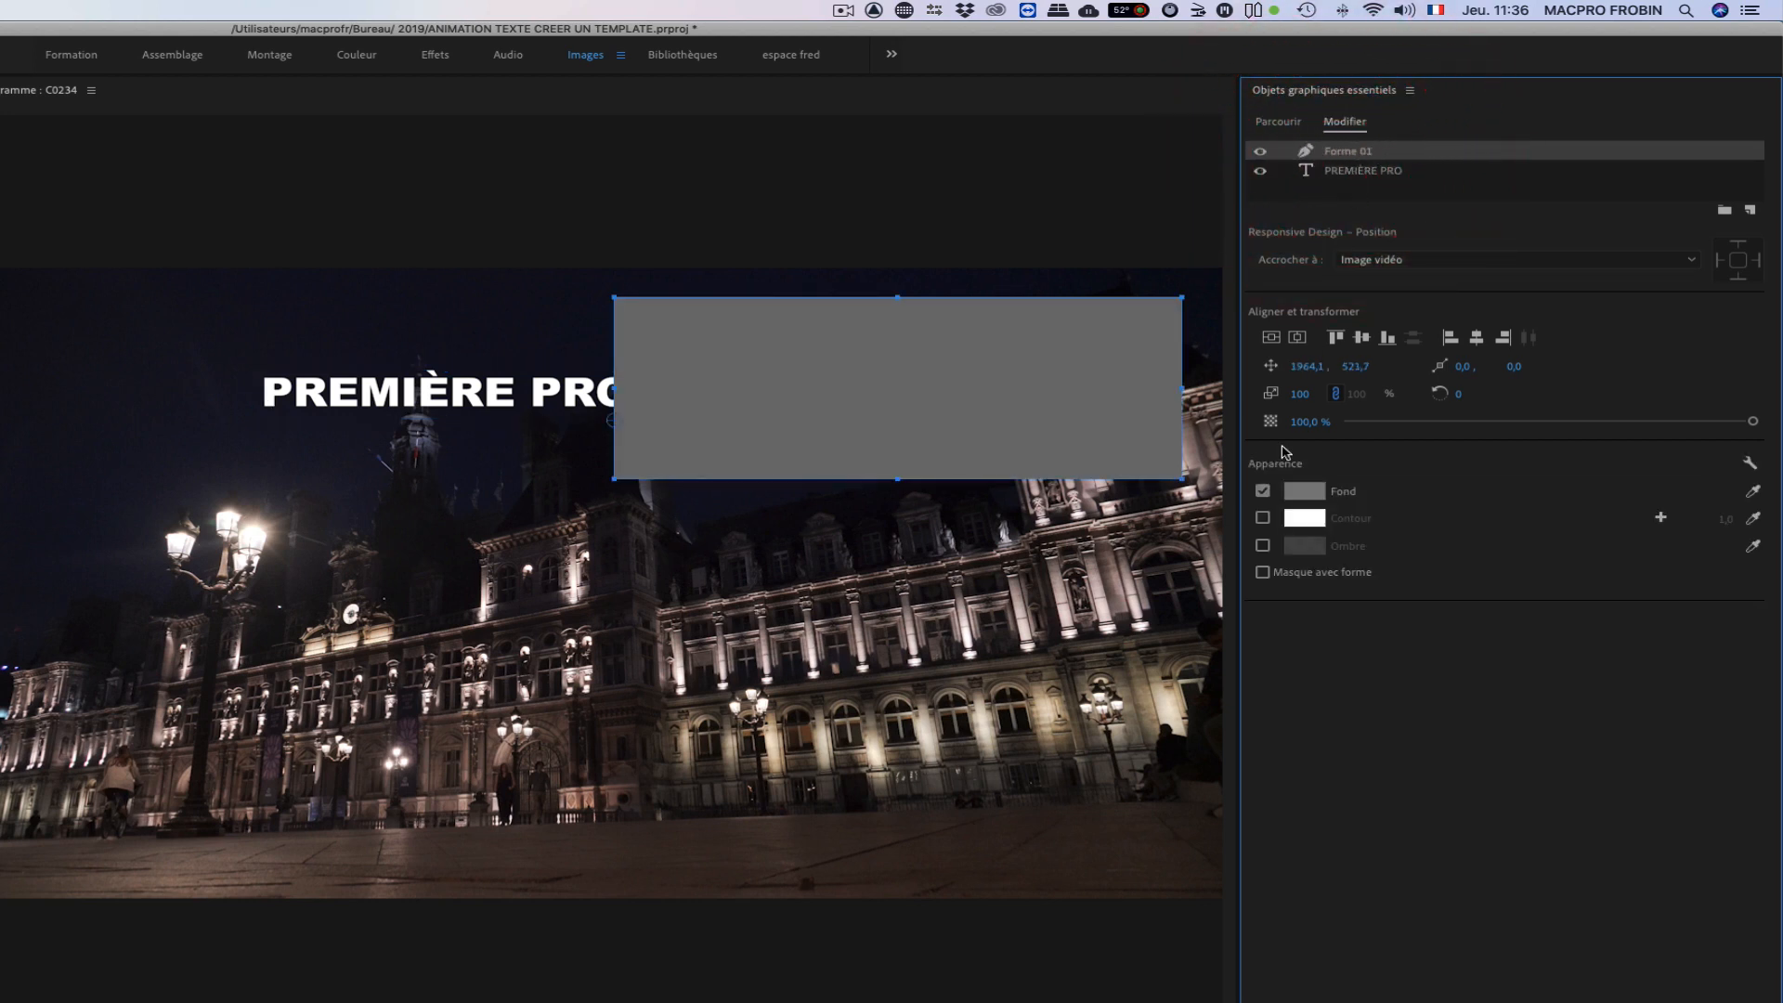
click(1263, 572)
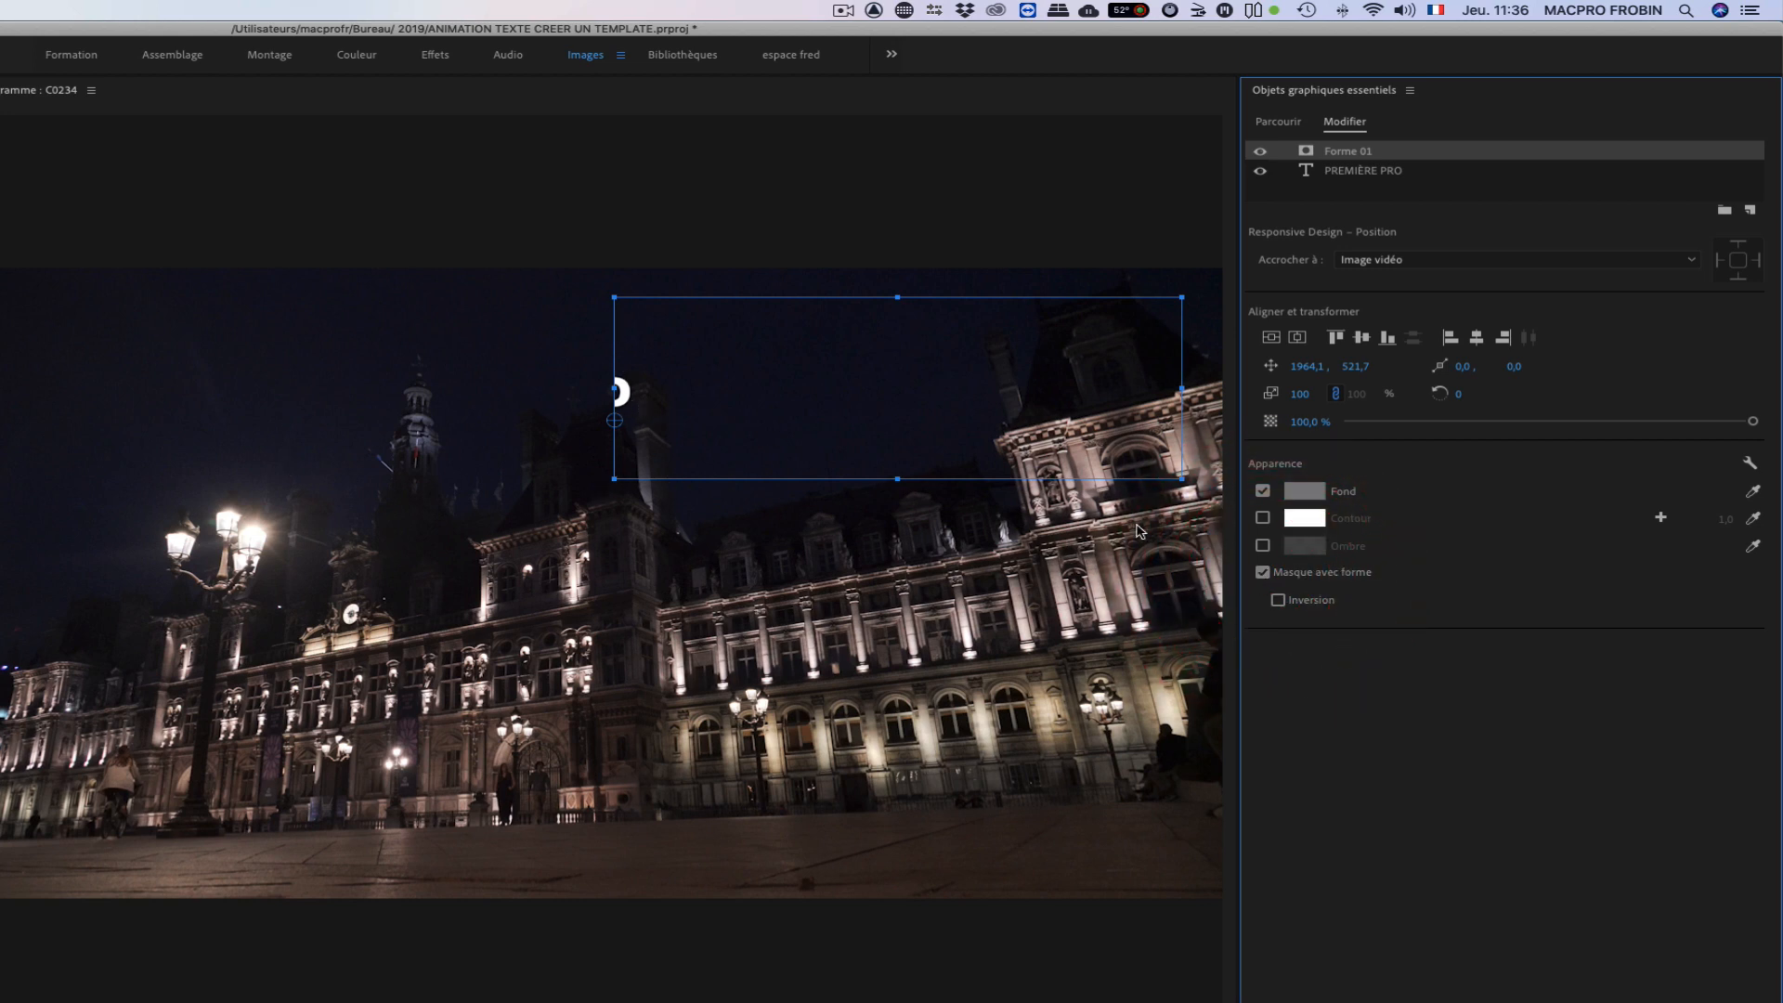
click(1279, 600)
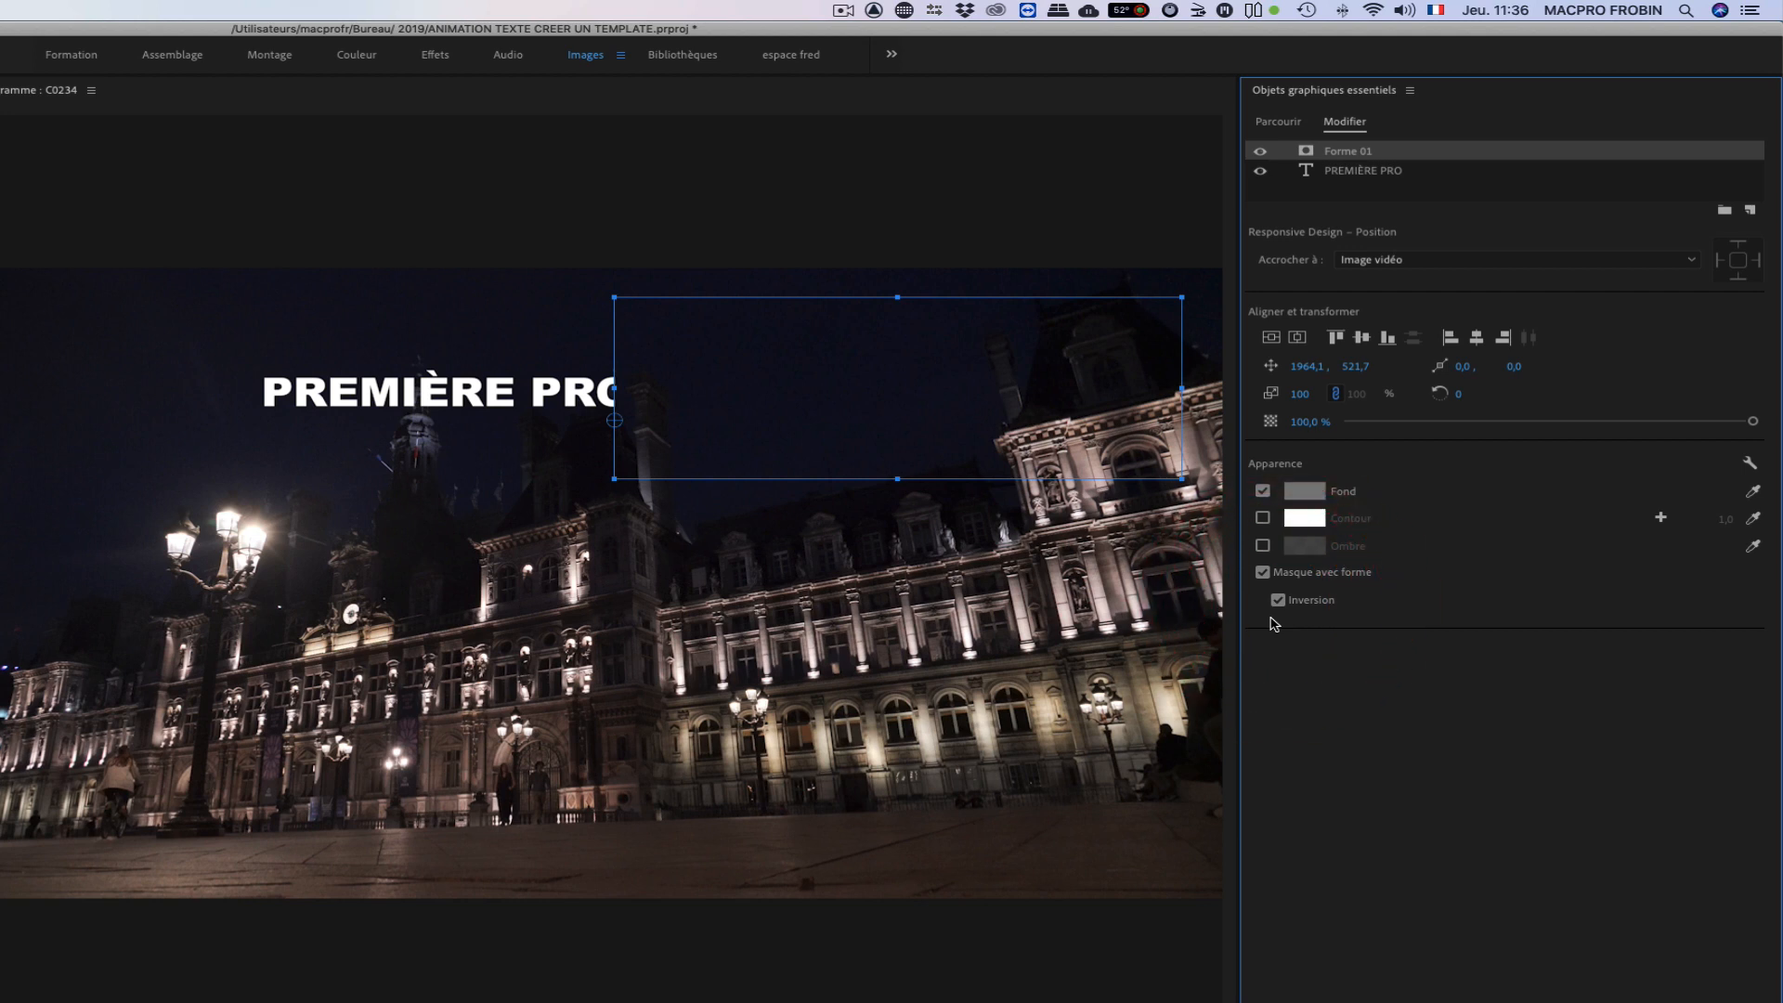
Step: Move the PREMIÈRE PRO text back left to X 768, clear of the masked area
click(1352, 174)
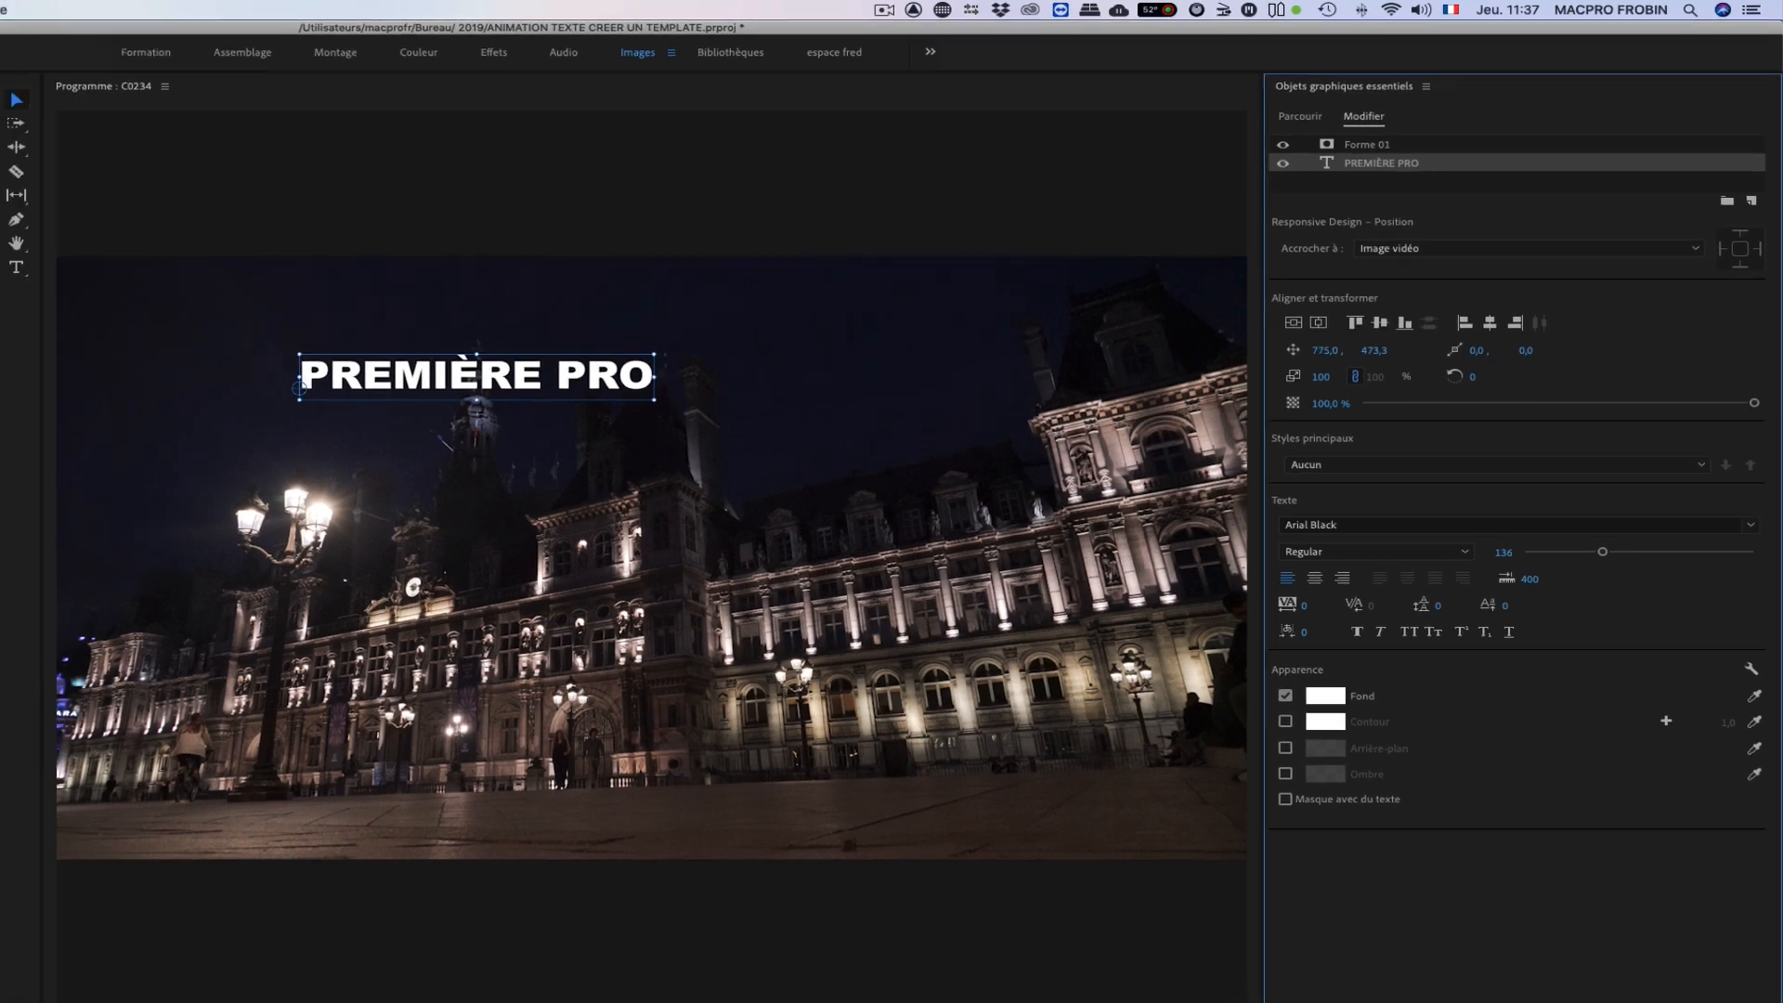
click(128, 314)
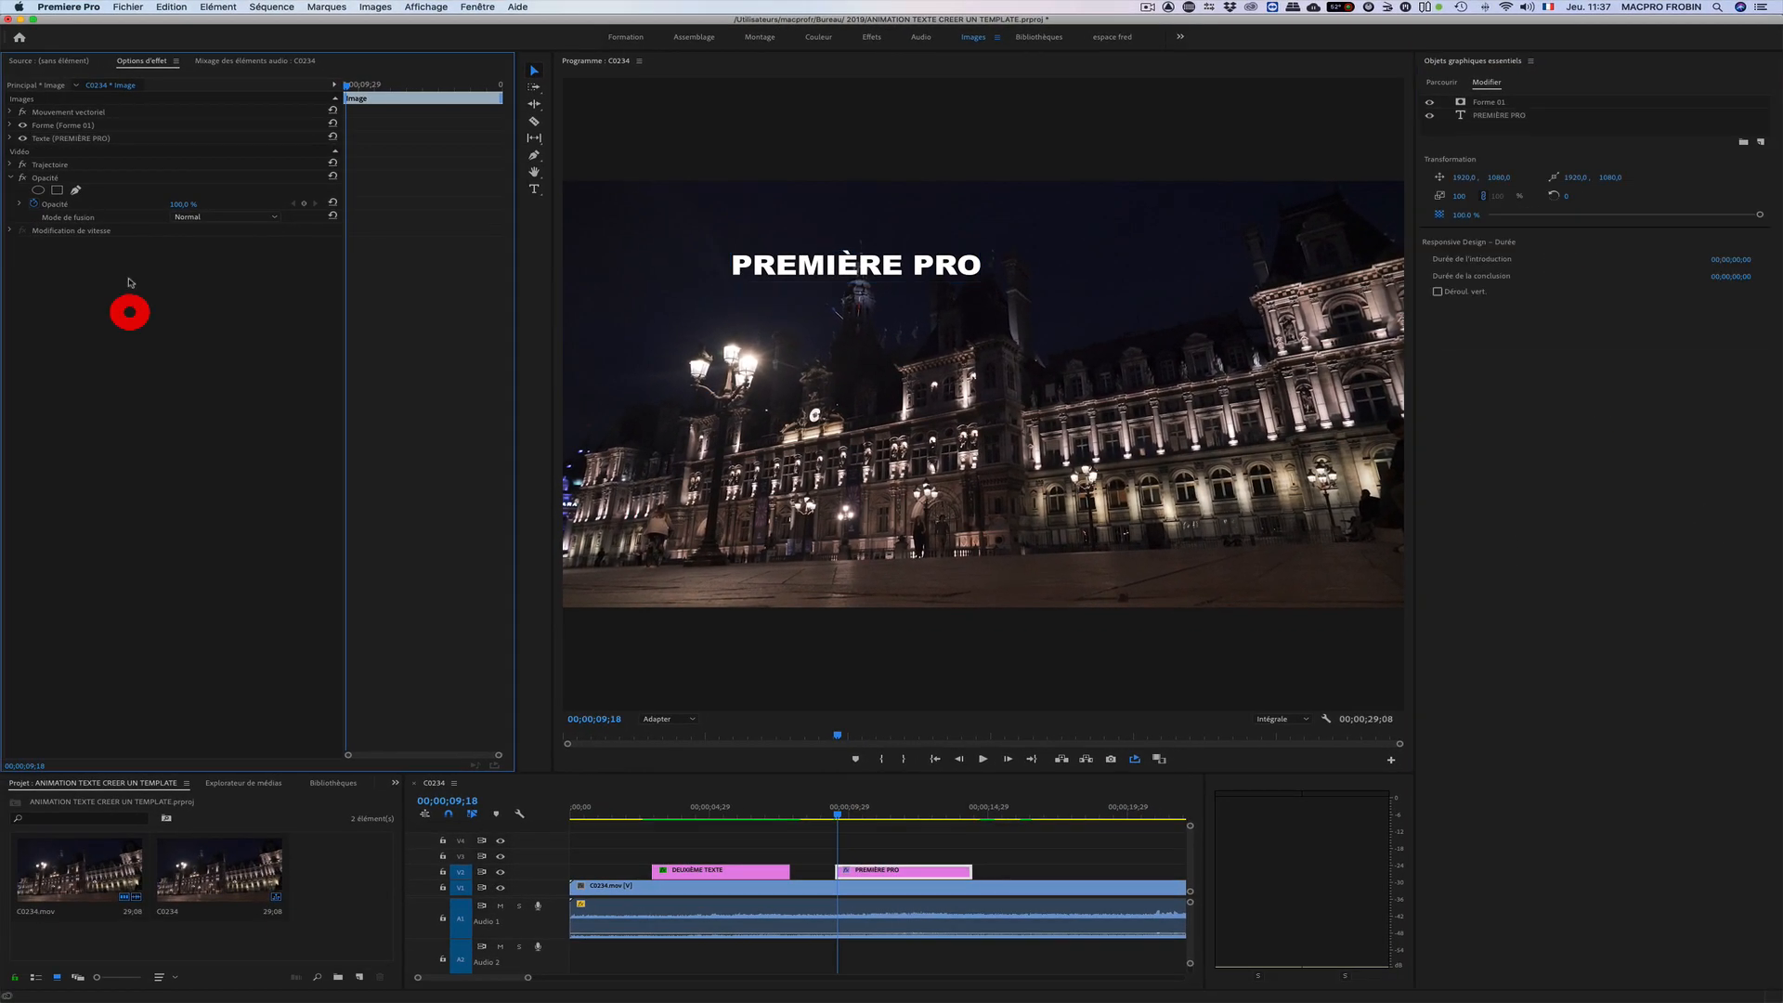
Step: At the title clip's start, 00;00;09;15, move the text behind the mask to about X 2000 and keyframe its Position
click(67, 63)
click(149, 61)
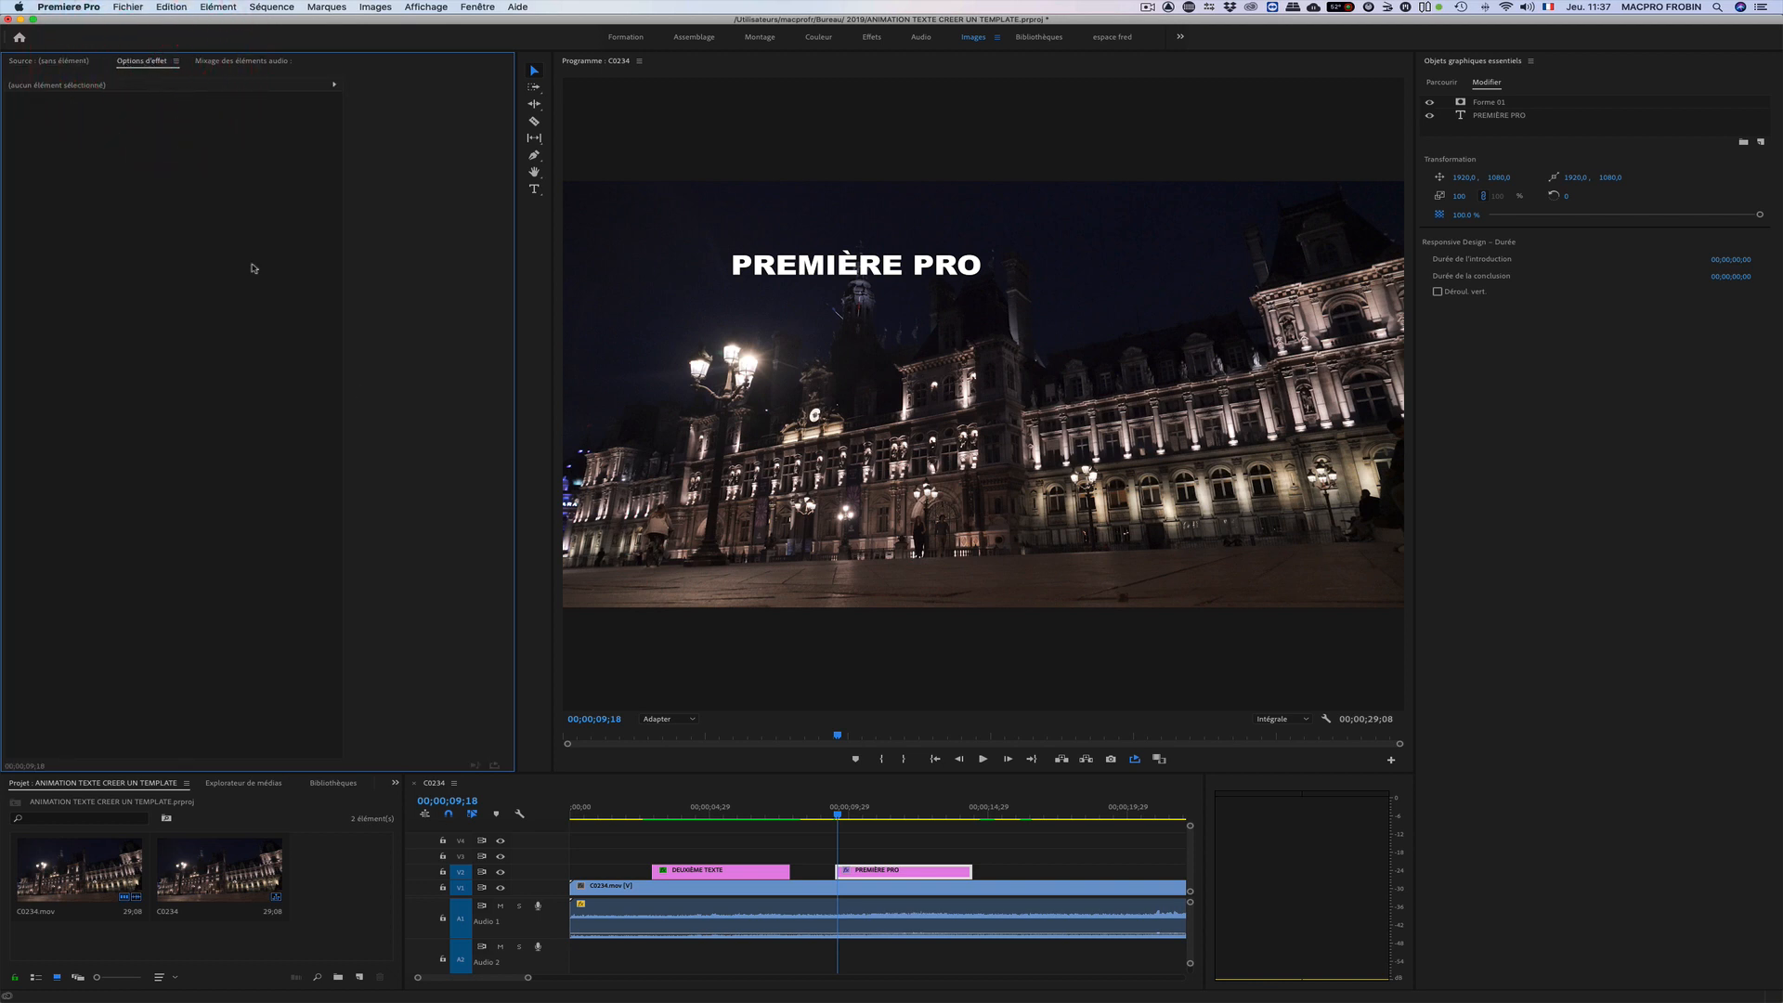
click(855, 870)
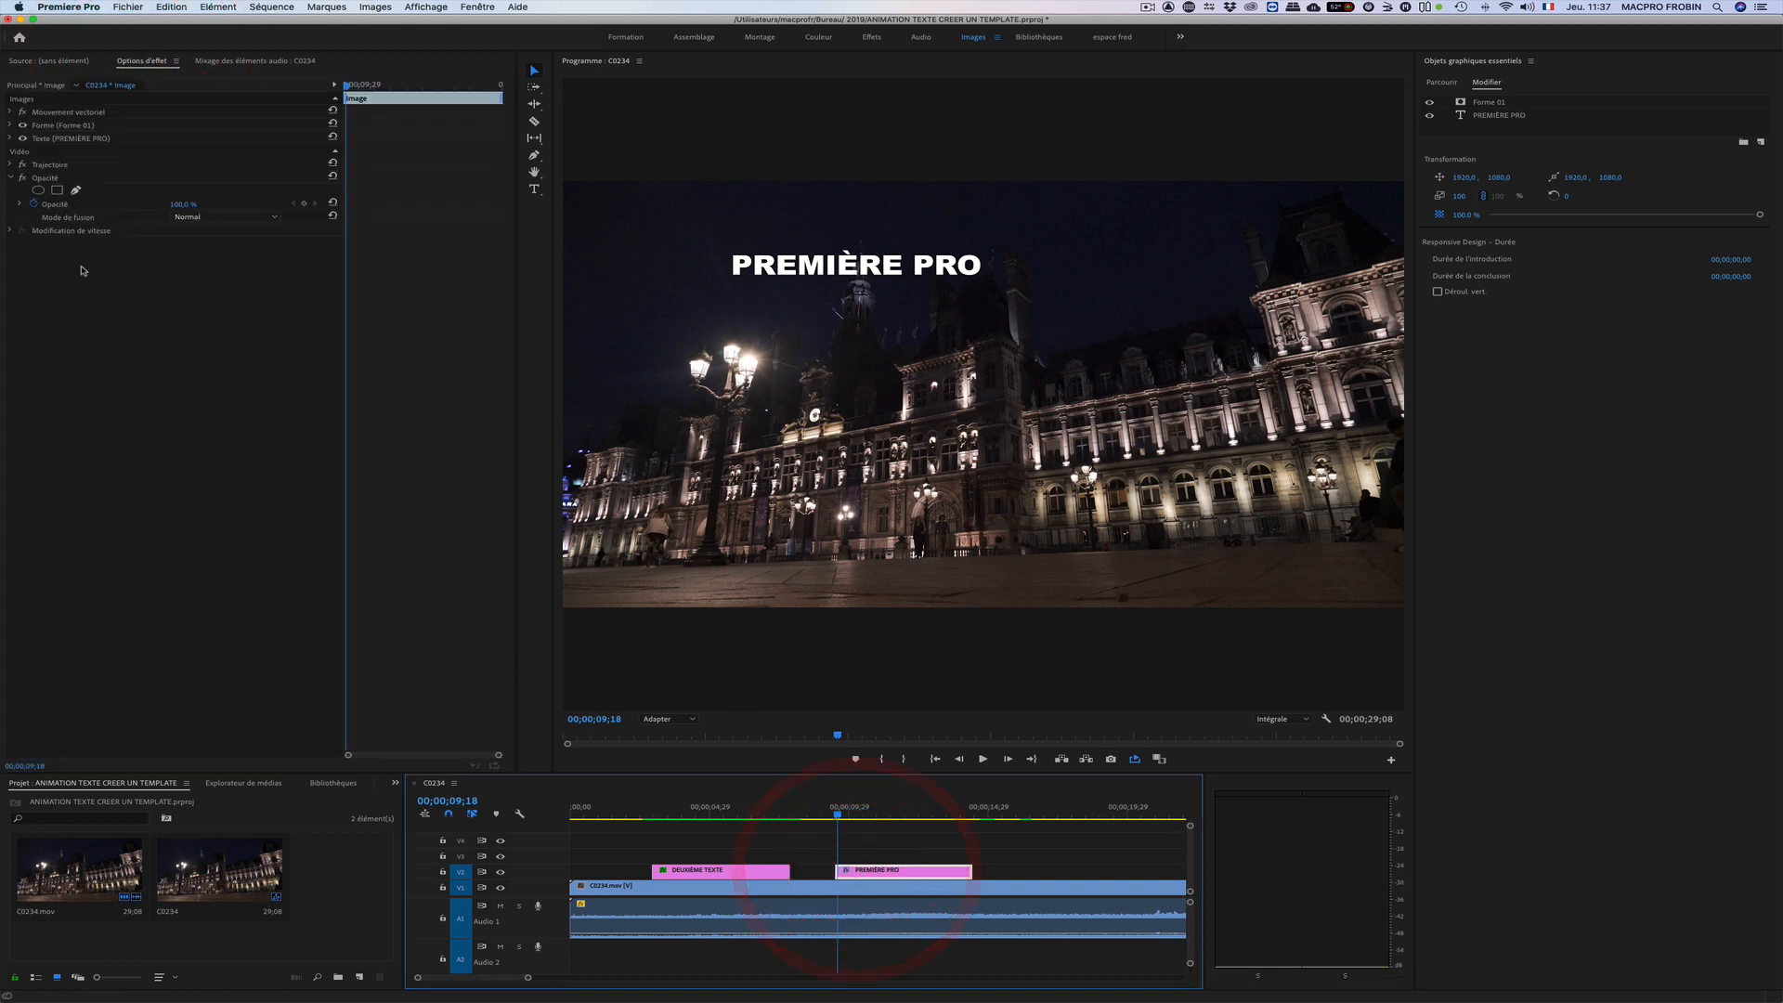
click(37, 125)
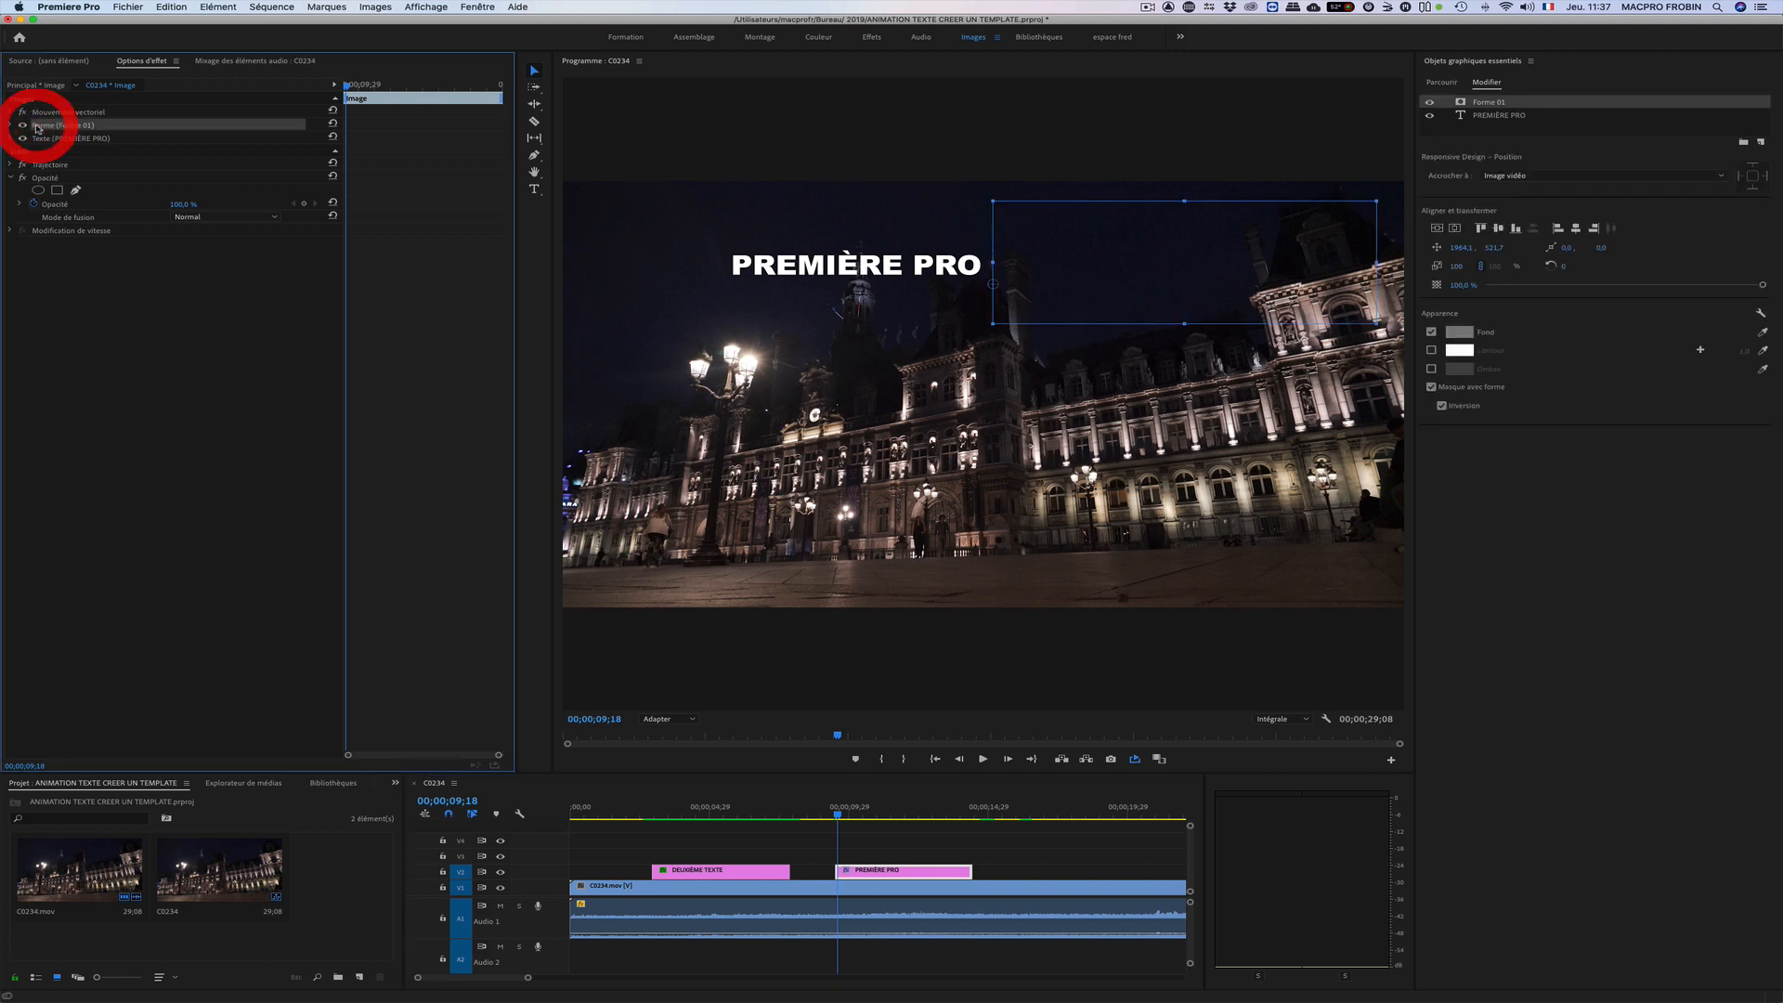
click(97, 139)
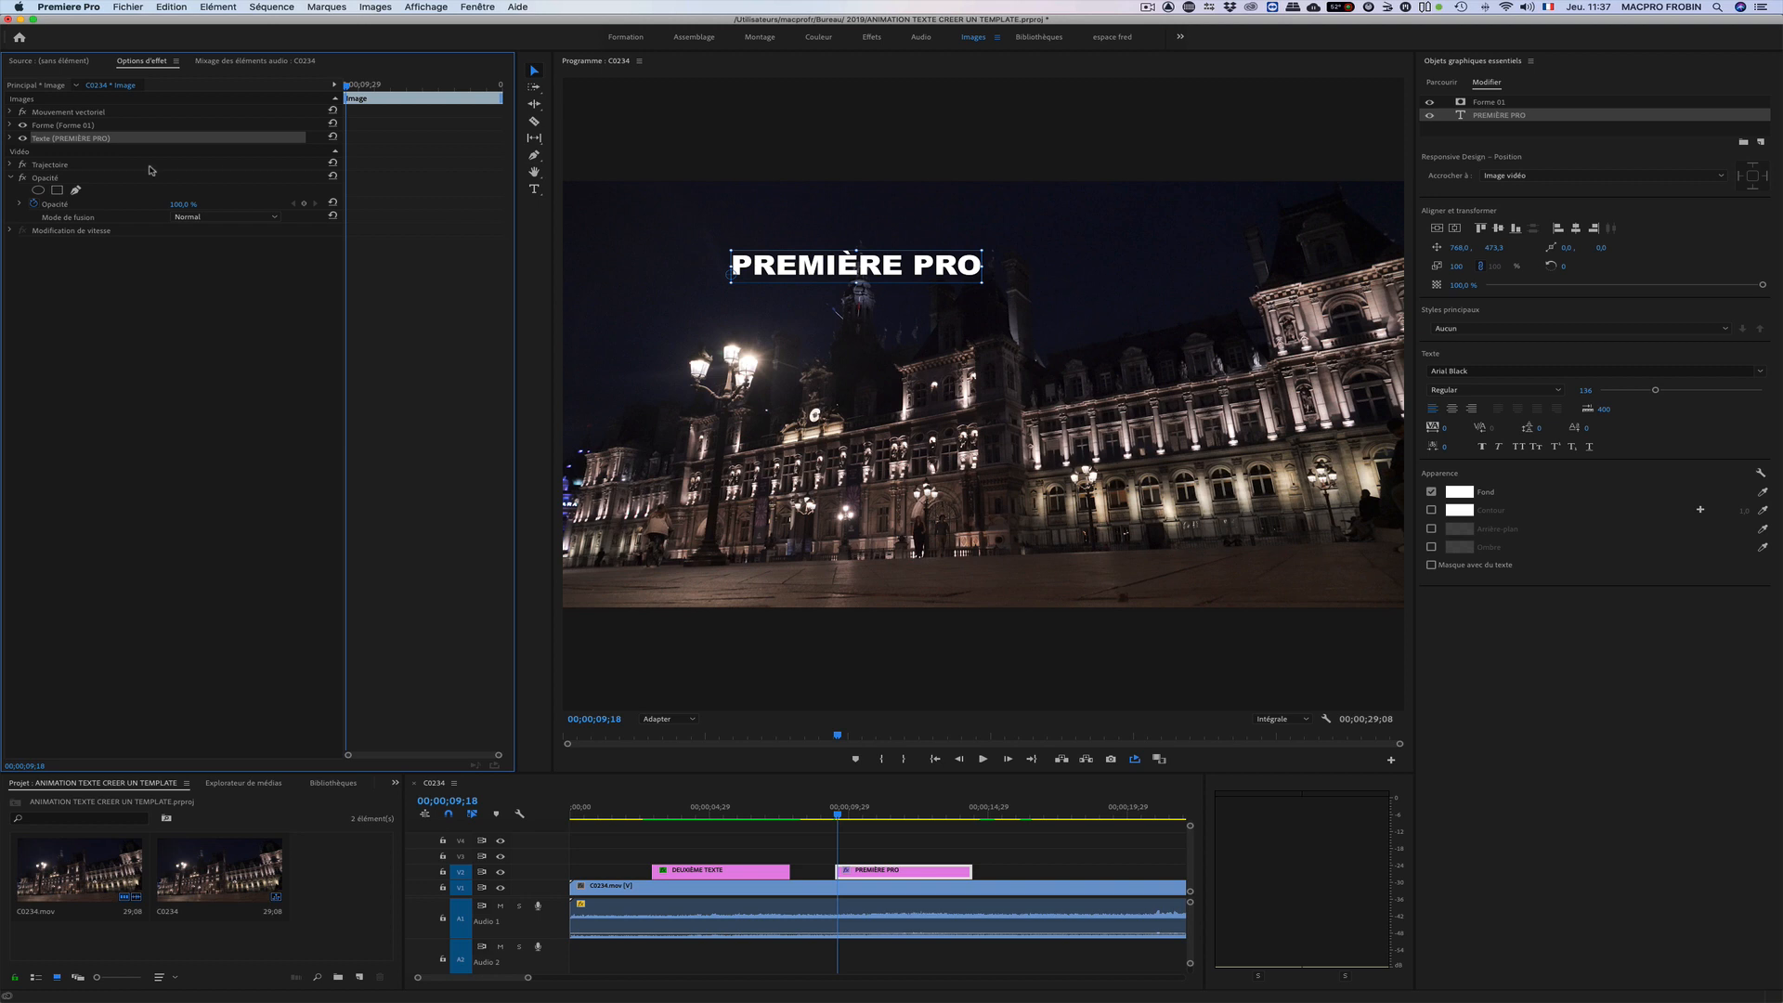
click(11, 139)
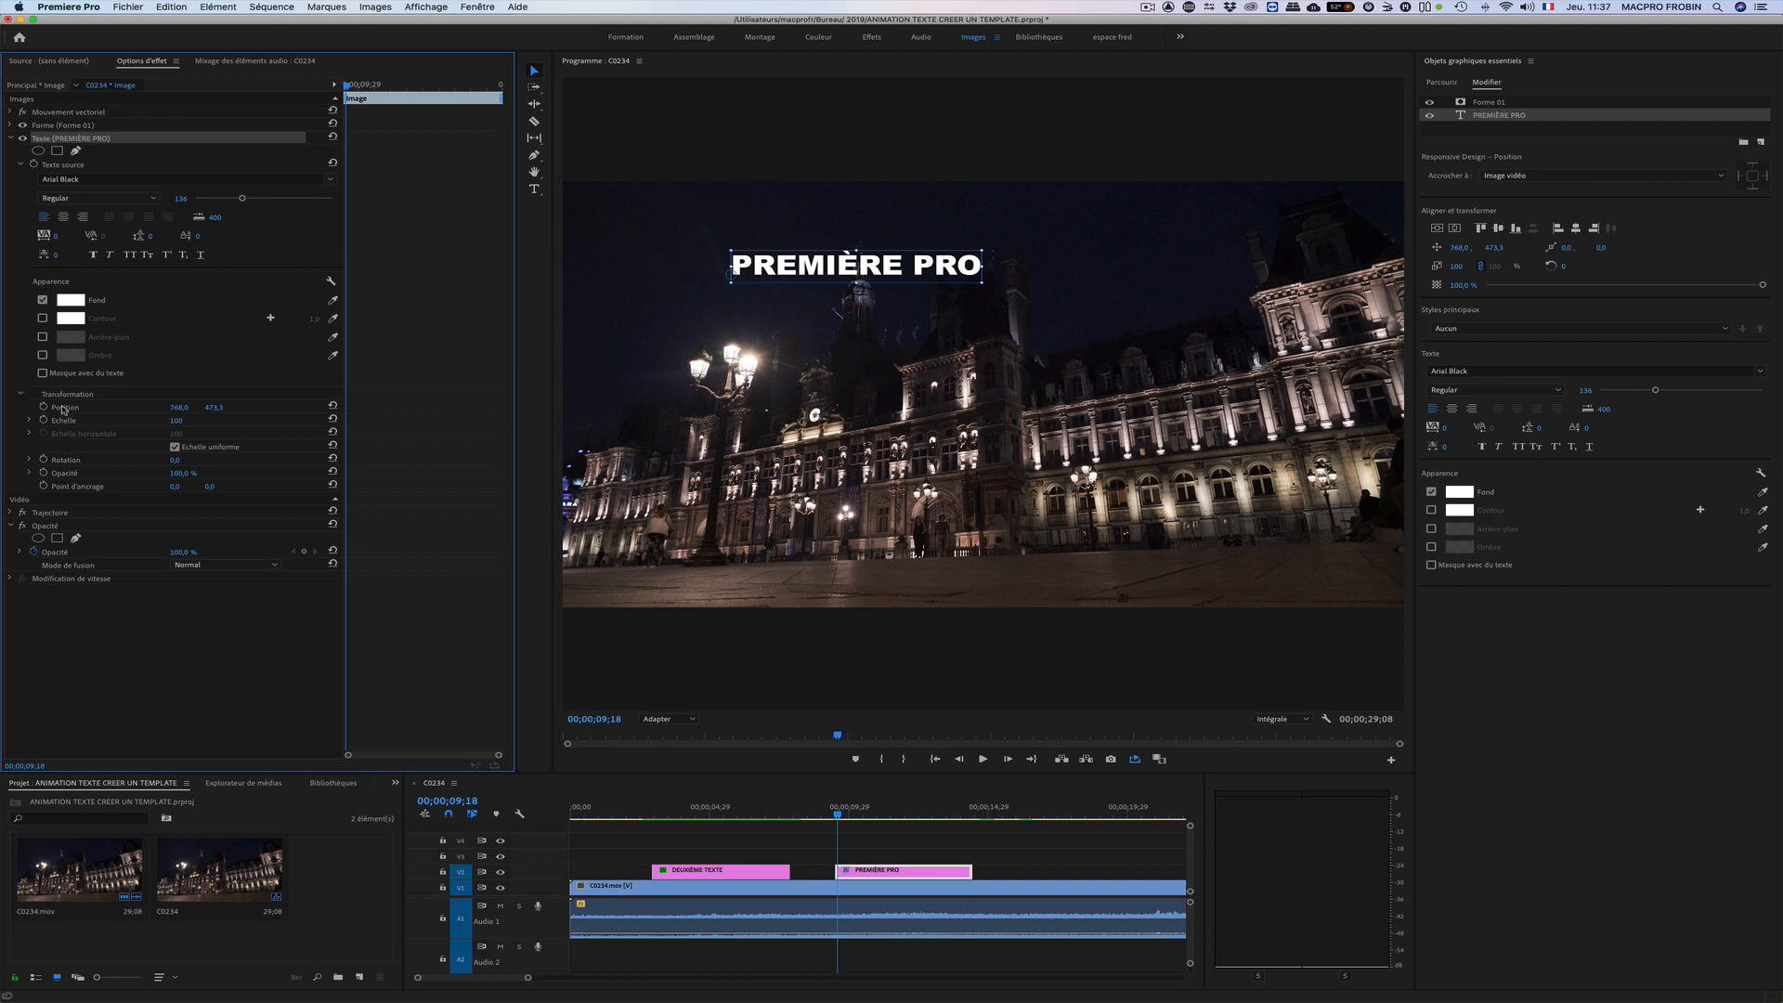
click(834, 813)
click(836, 813)
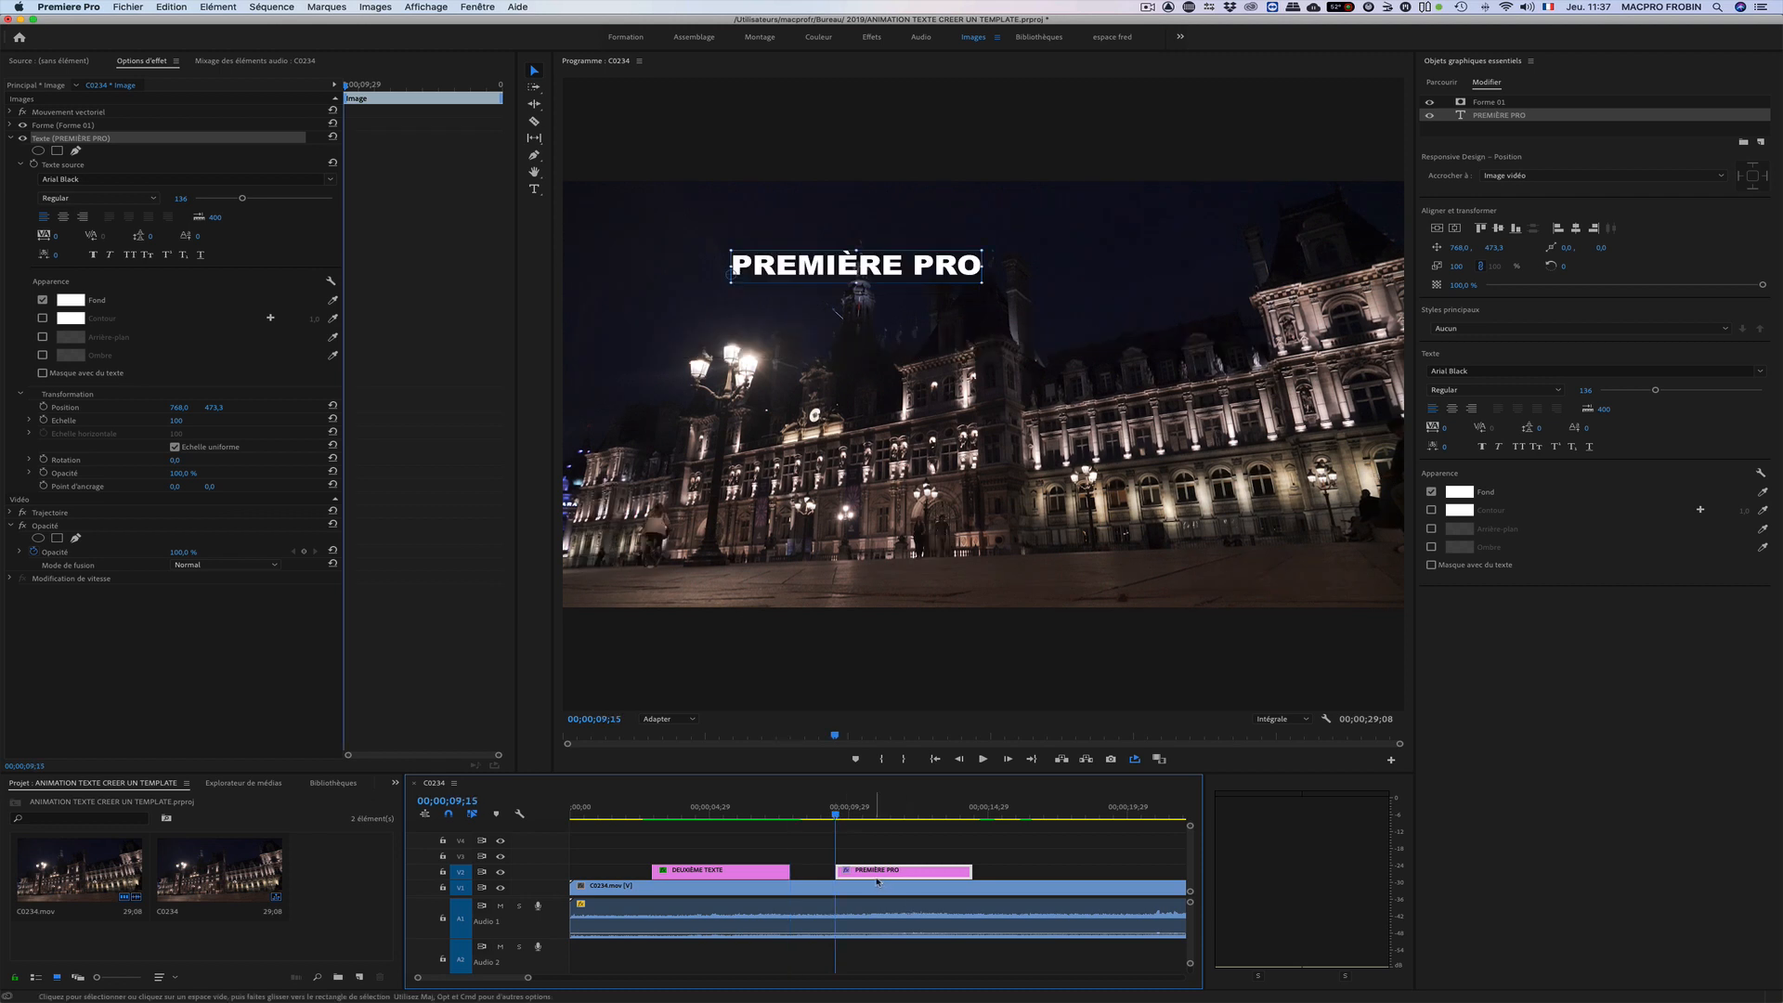
drag(176, 409, 1274, 409)
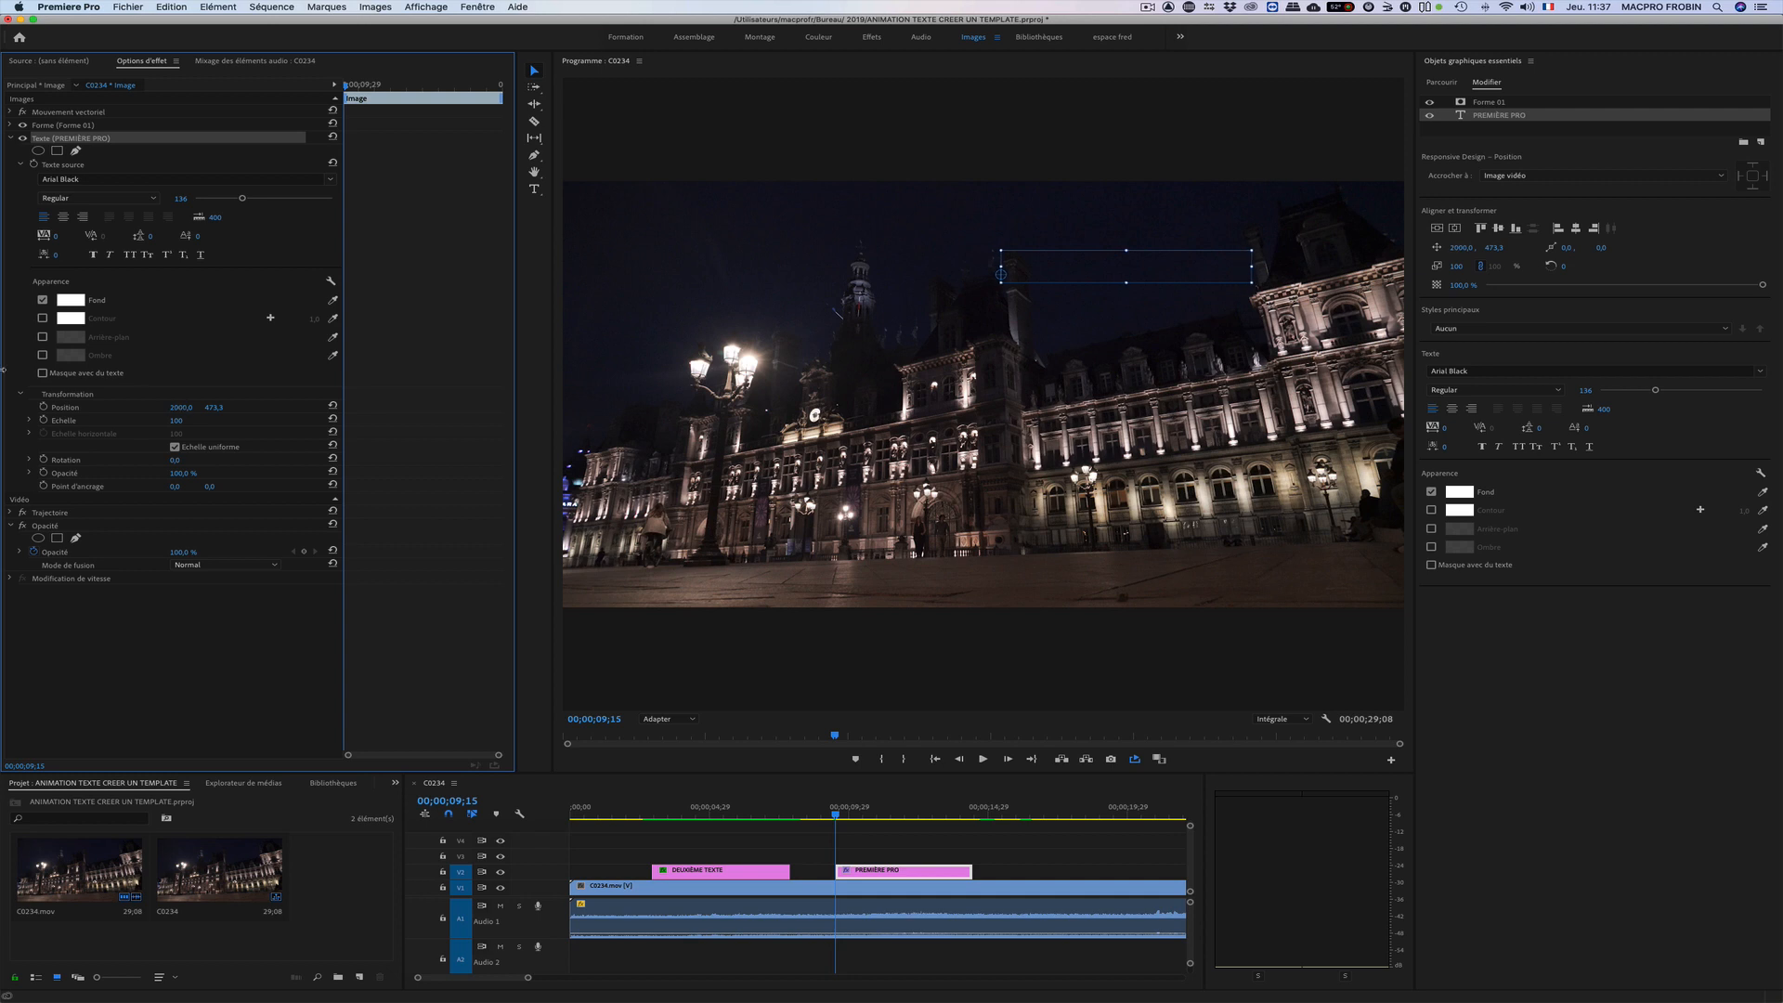
click(44, 407)
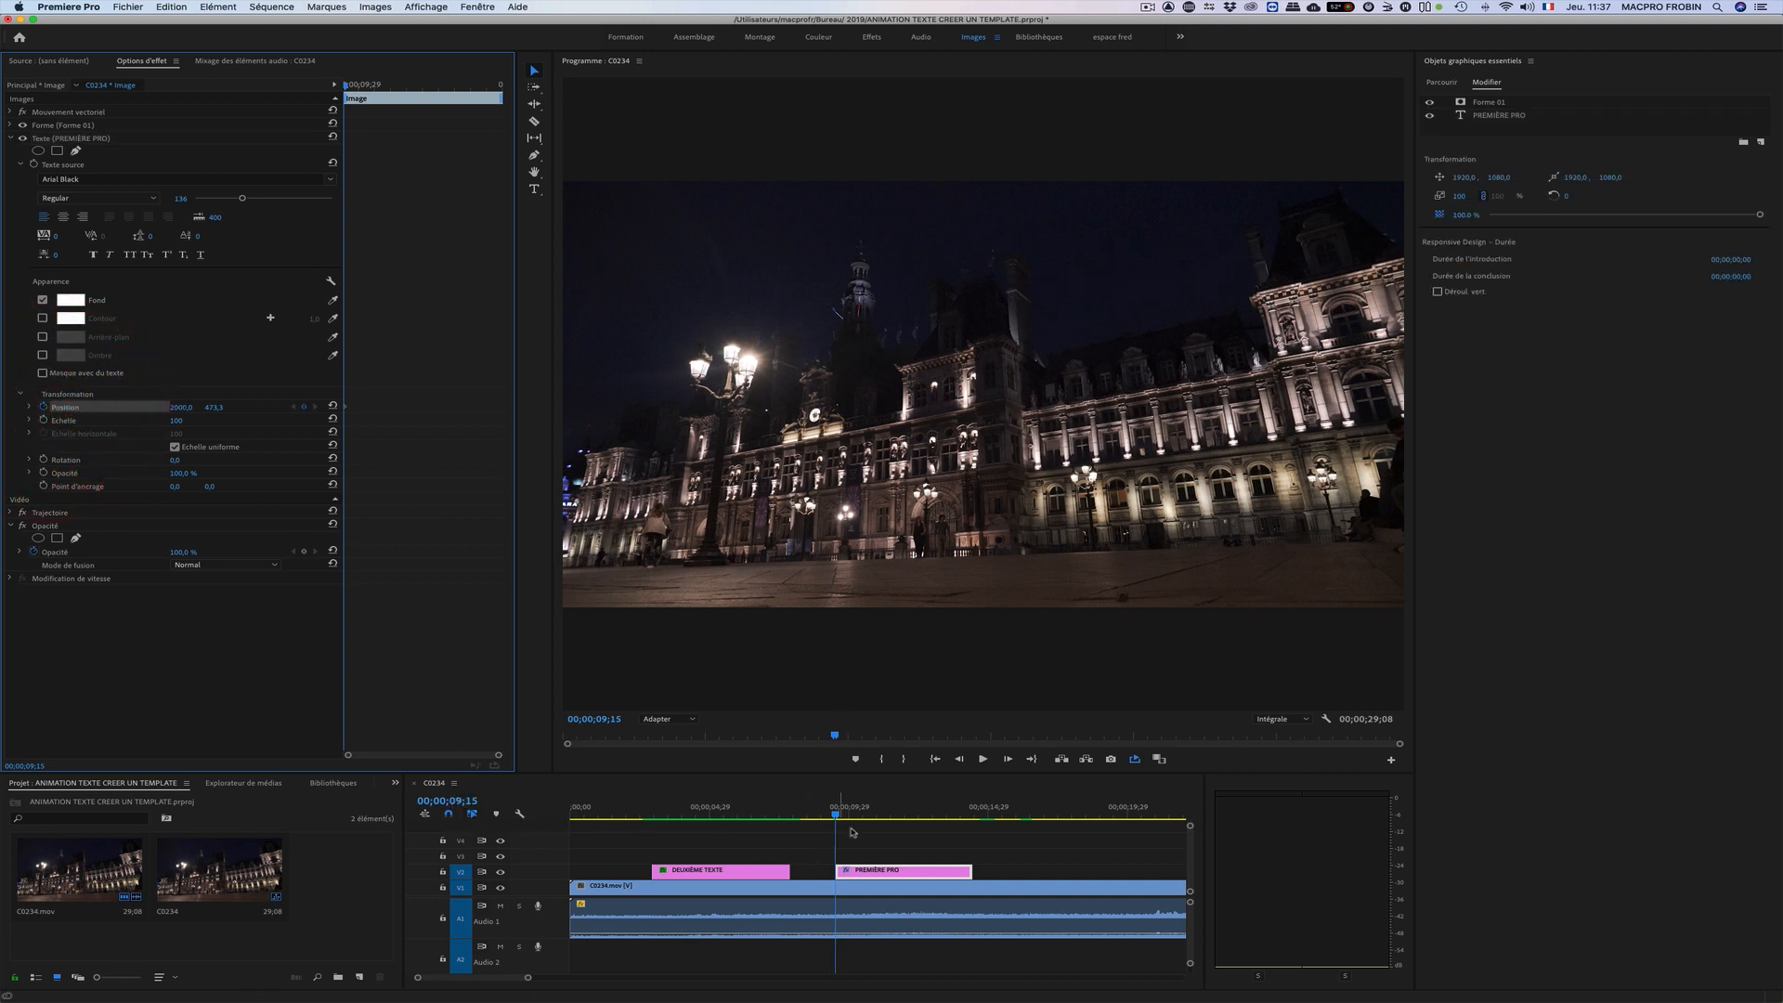
Step: Add a Position keyframe at 00;00;10;00 with the text at about X 782, and play back the reveal
drag(837, 816, 848, 818)
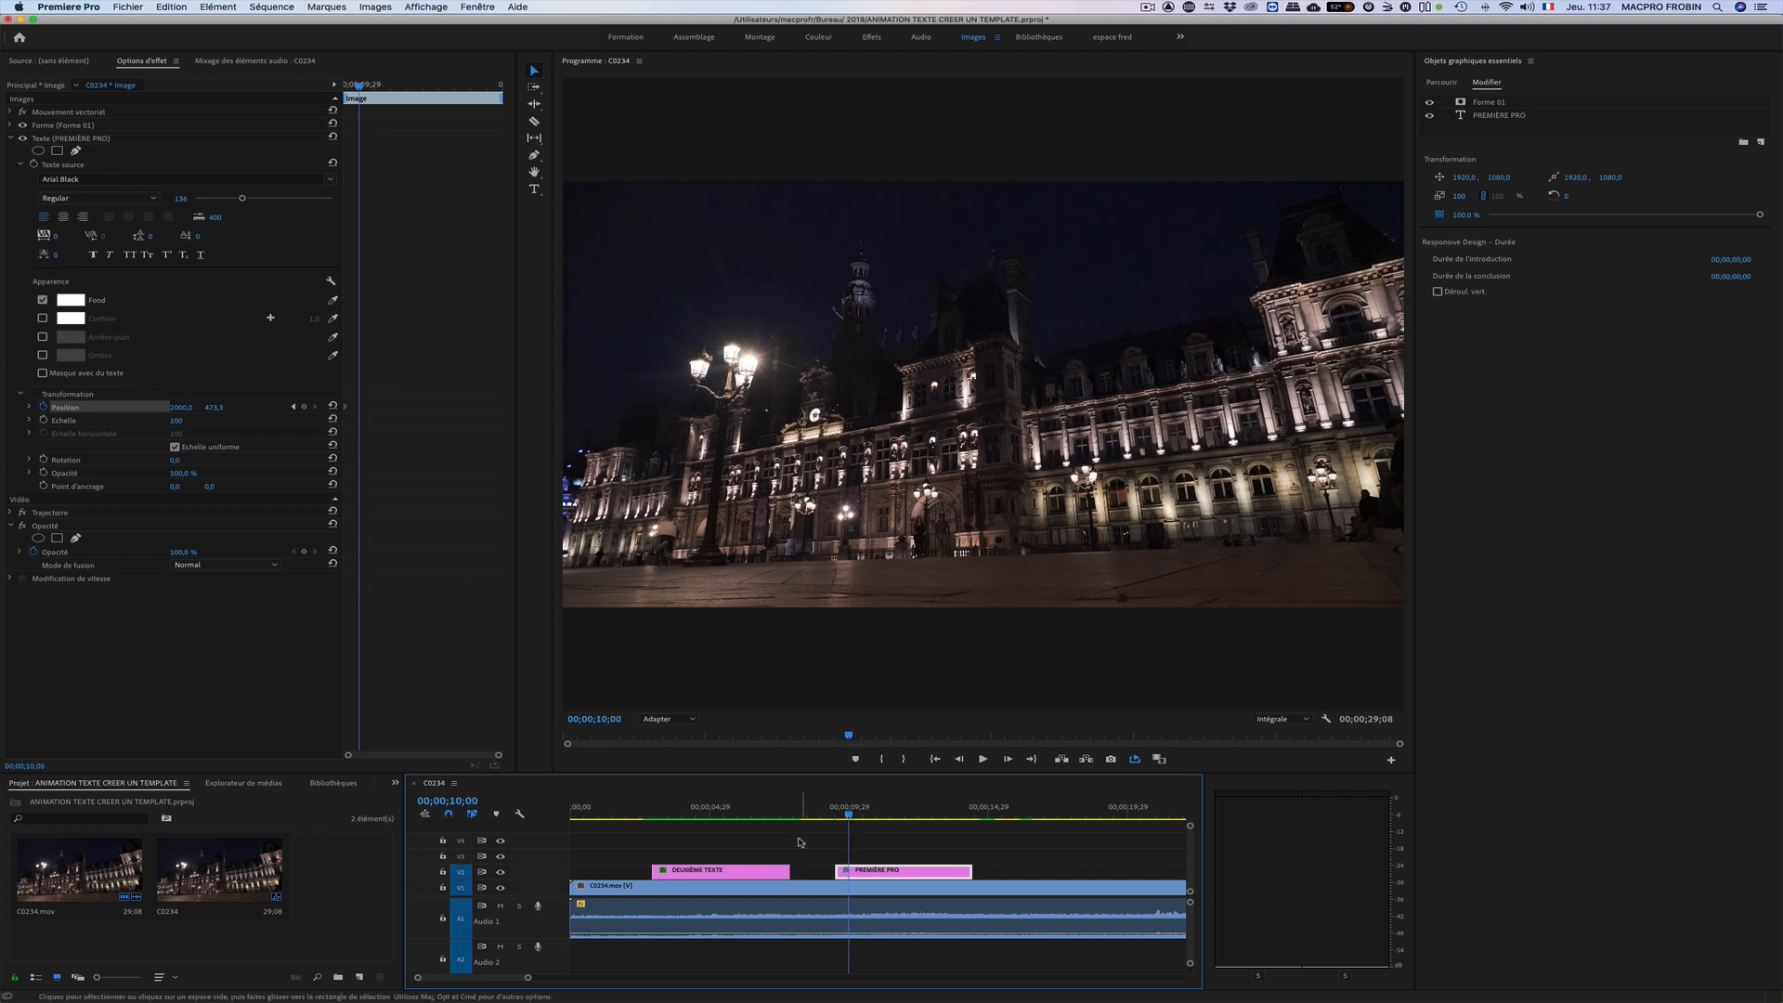
drag(179, 409, 90, 410)
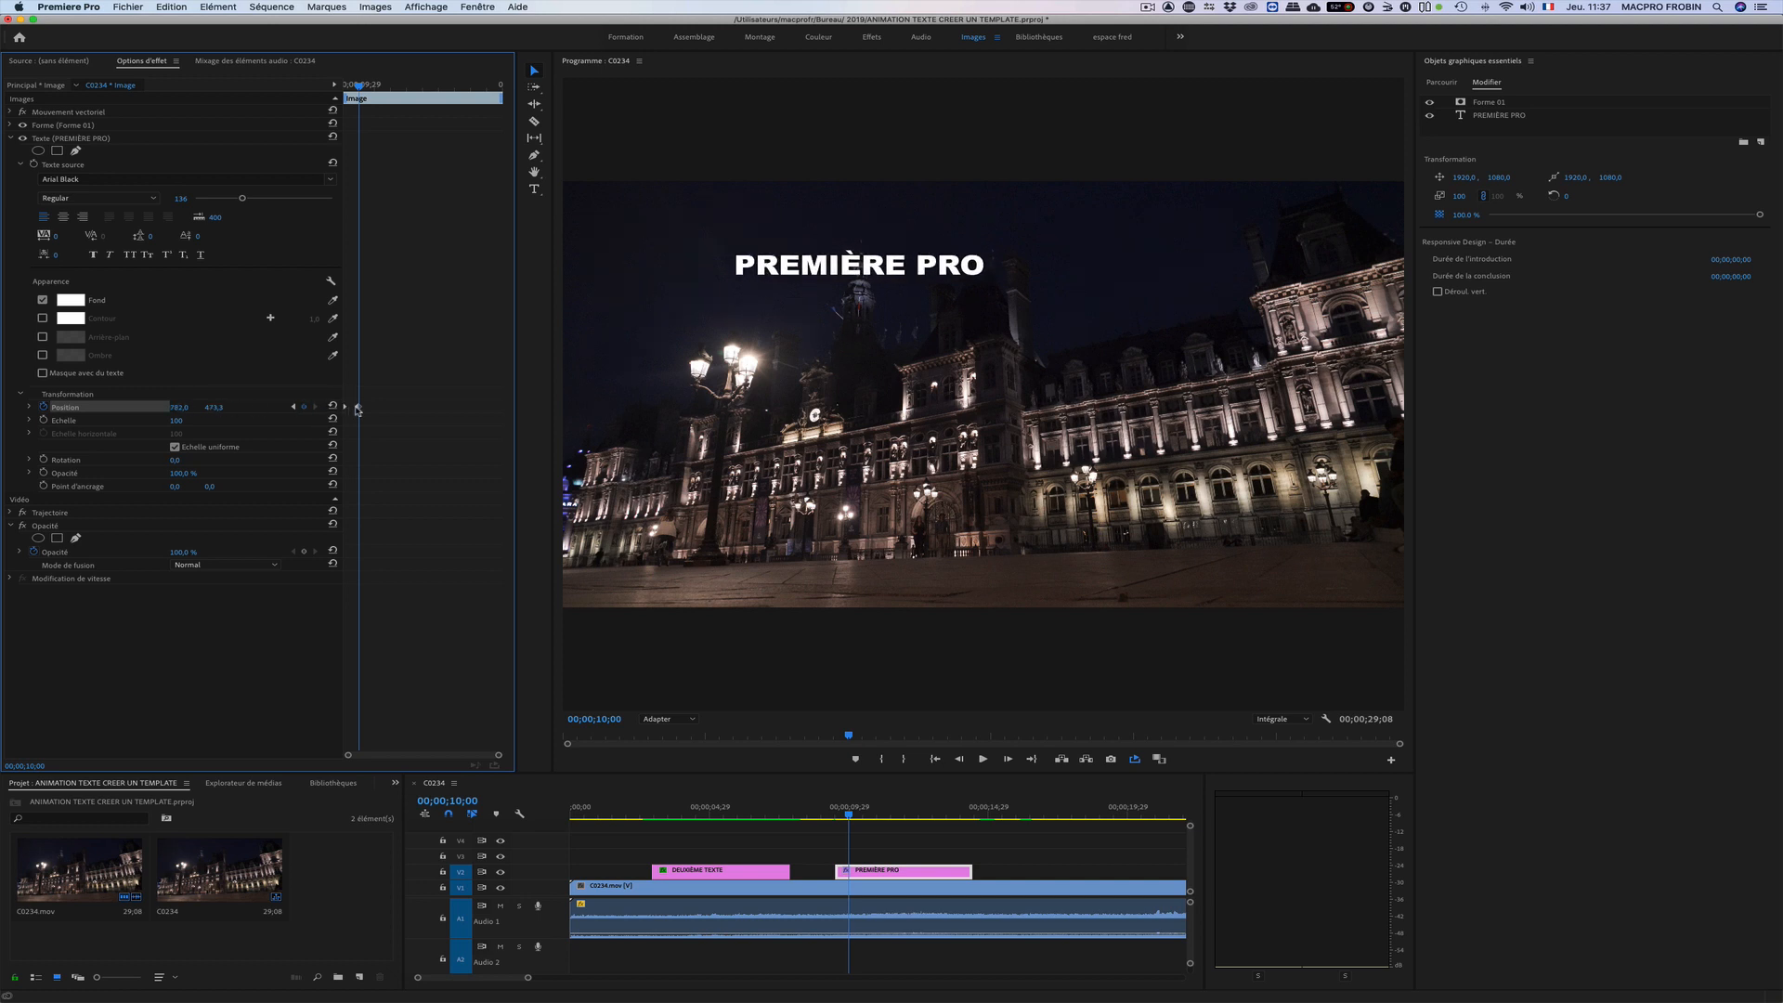
click(293, 406)
key(space)
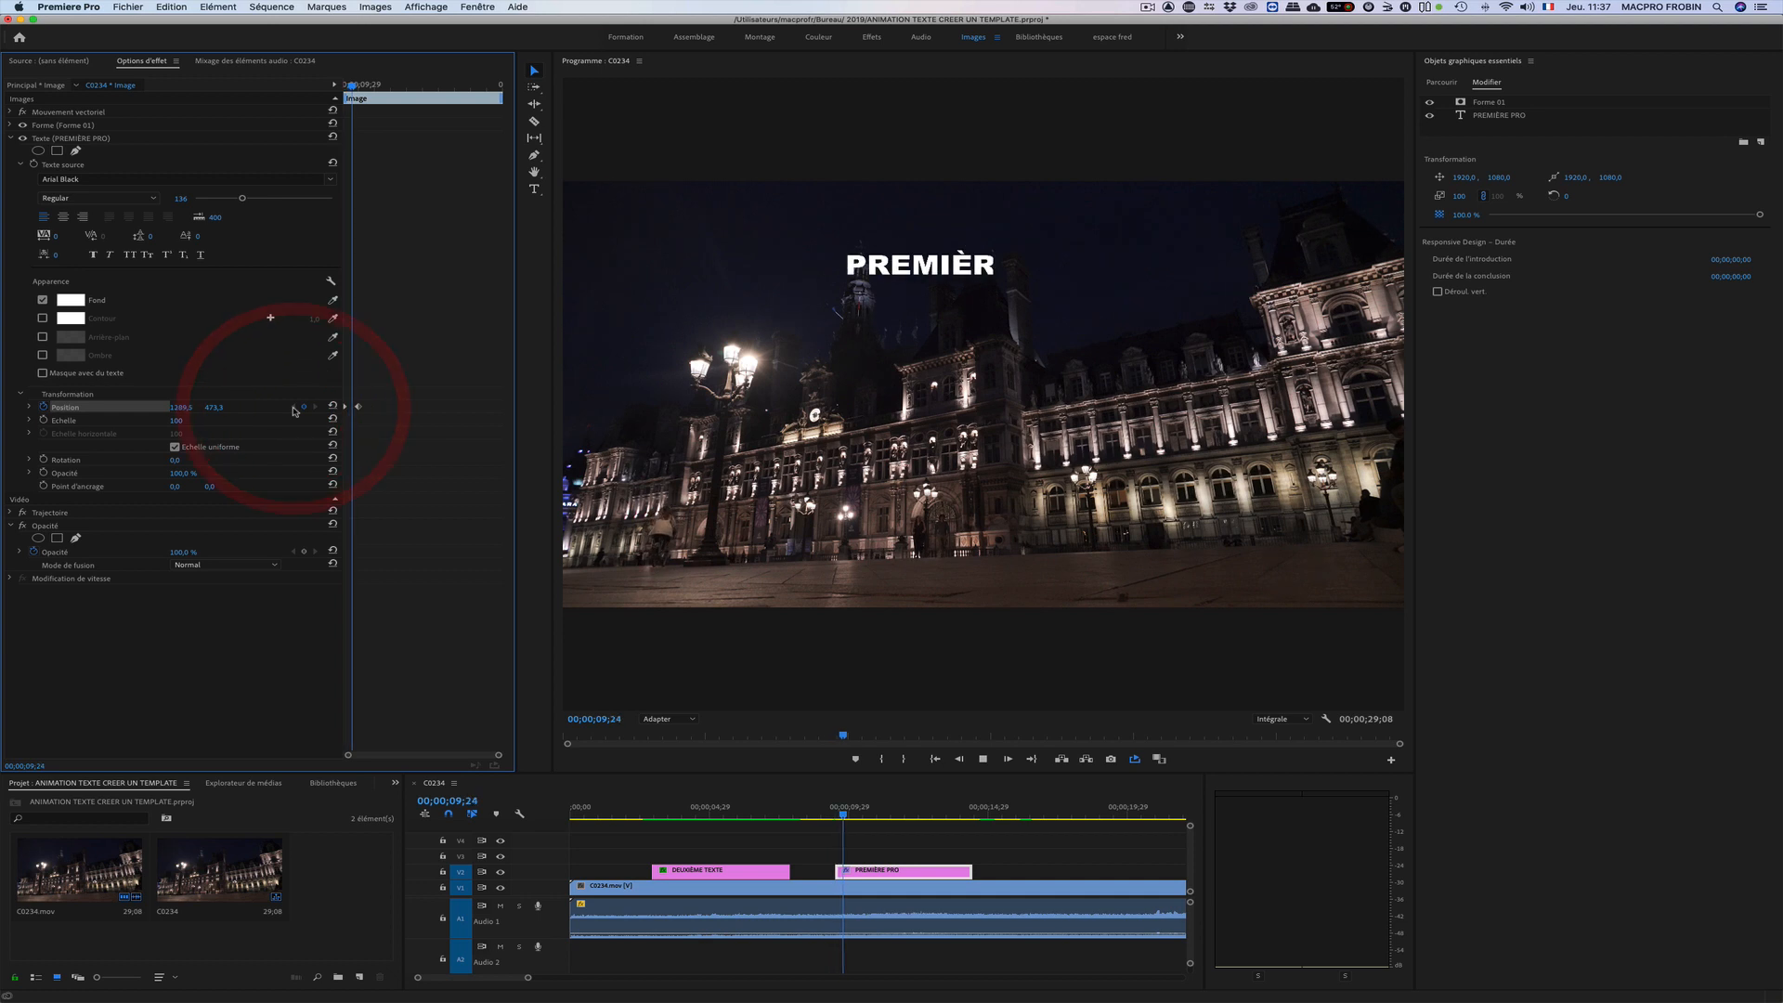
click(293, 407)
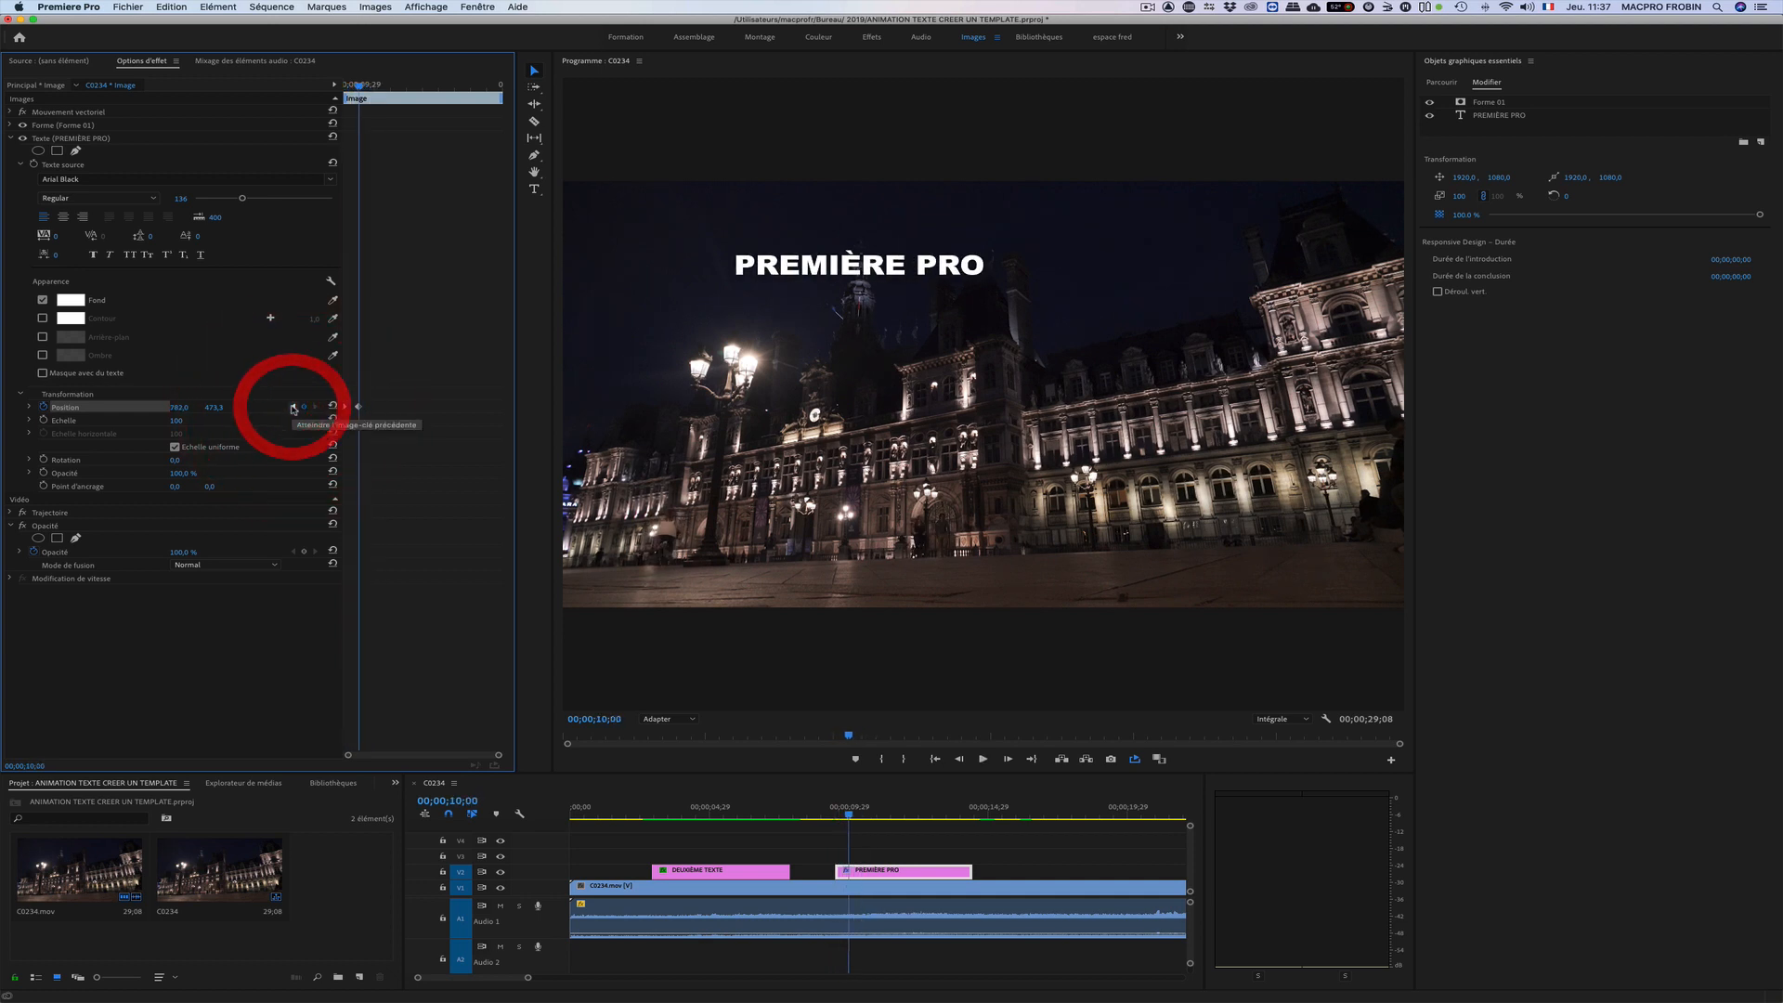
click(294, 407)
key(space)
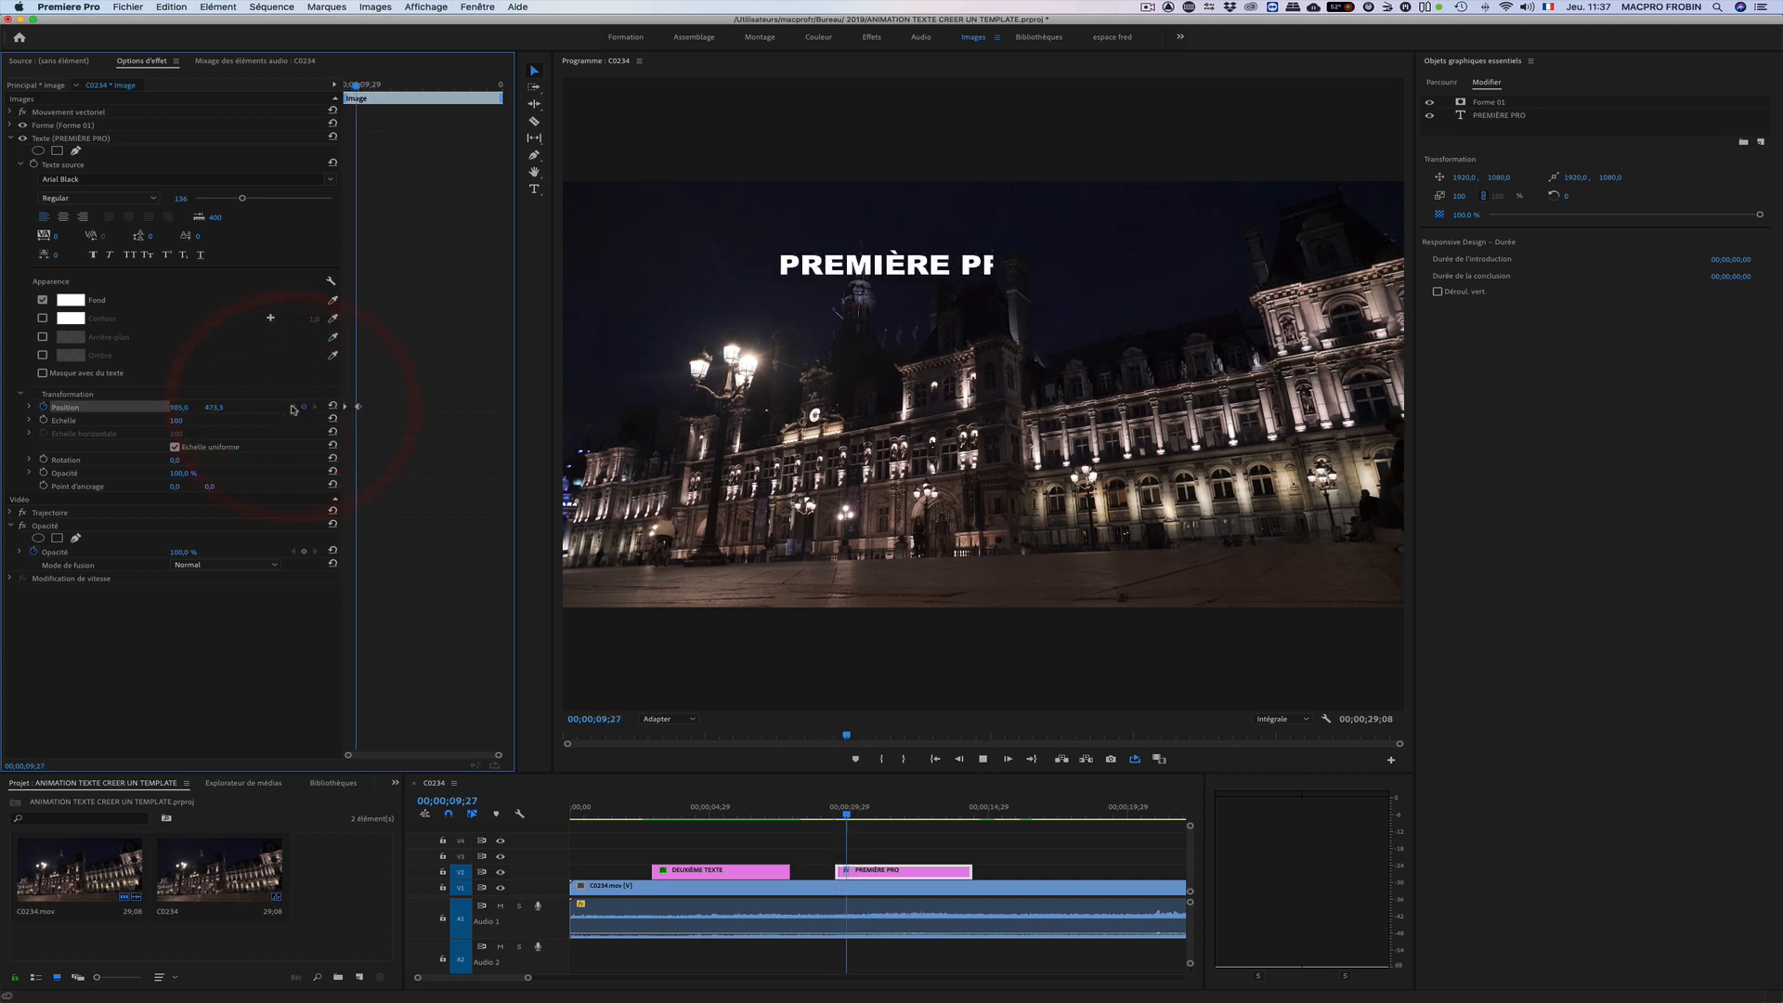
Step: Add a second text layer to the PREMIÈRE PRO title clip and make it read DEUXIÈME TEXTE
click(915, 874)
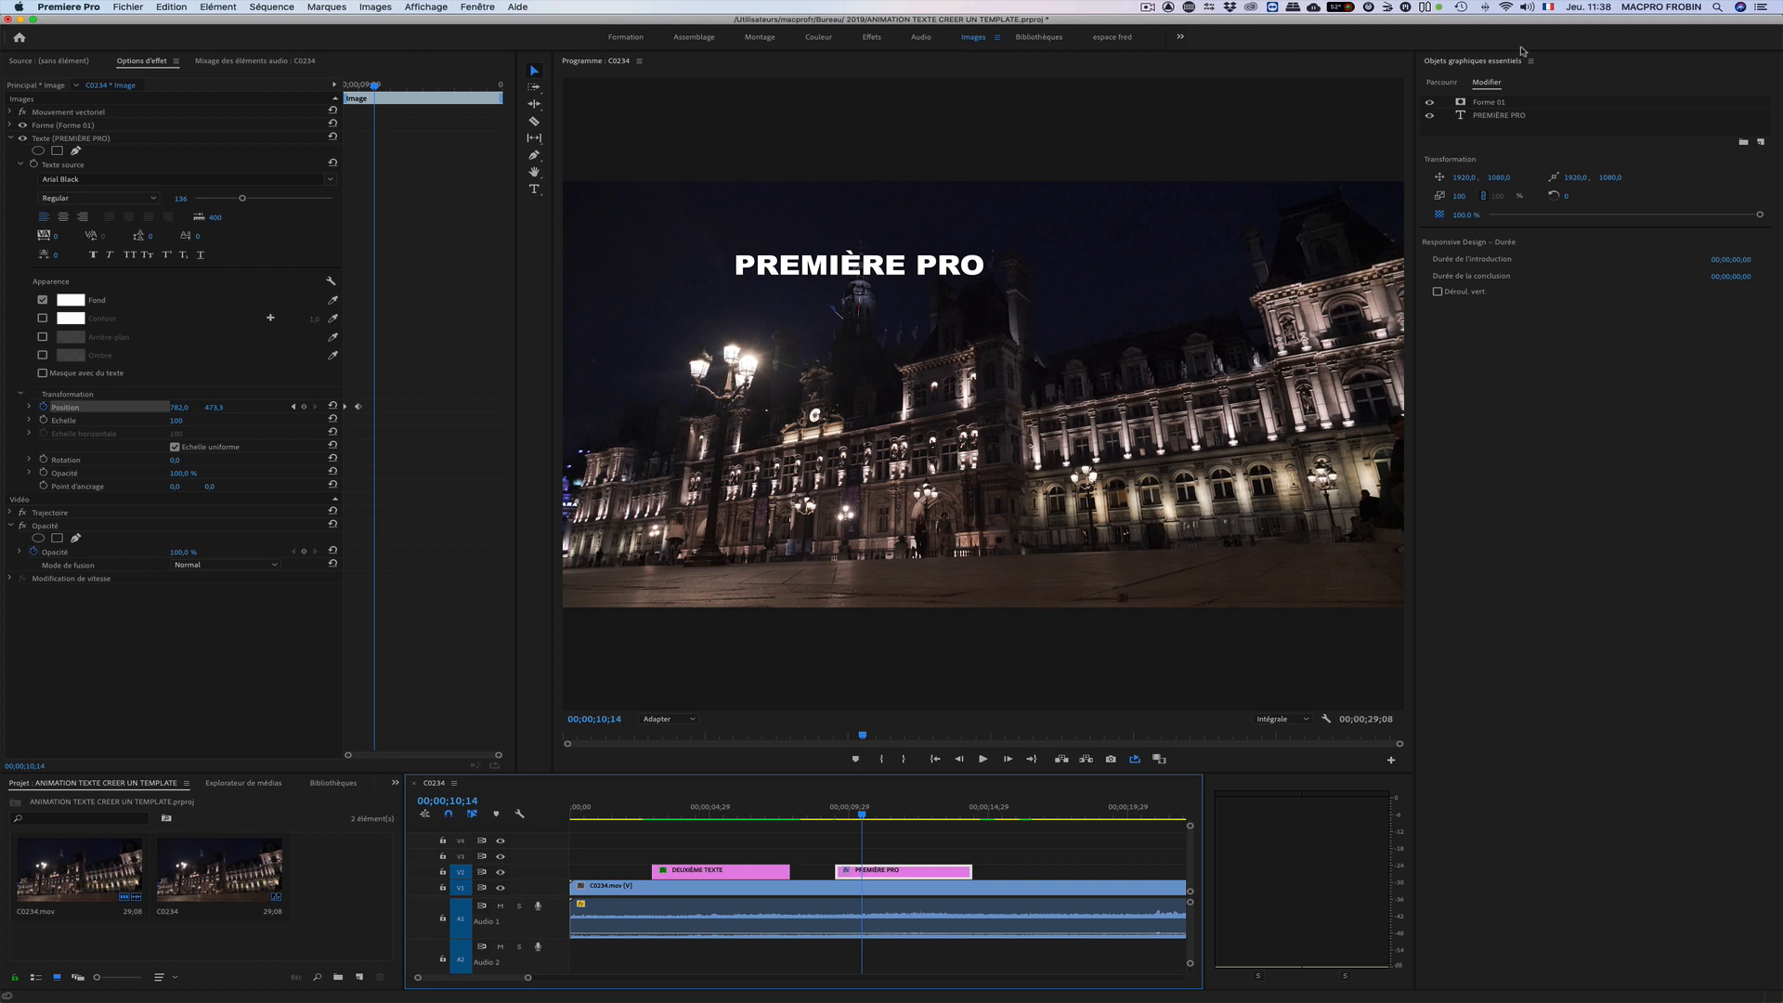
click(1763, 142)
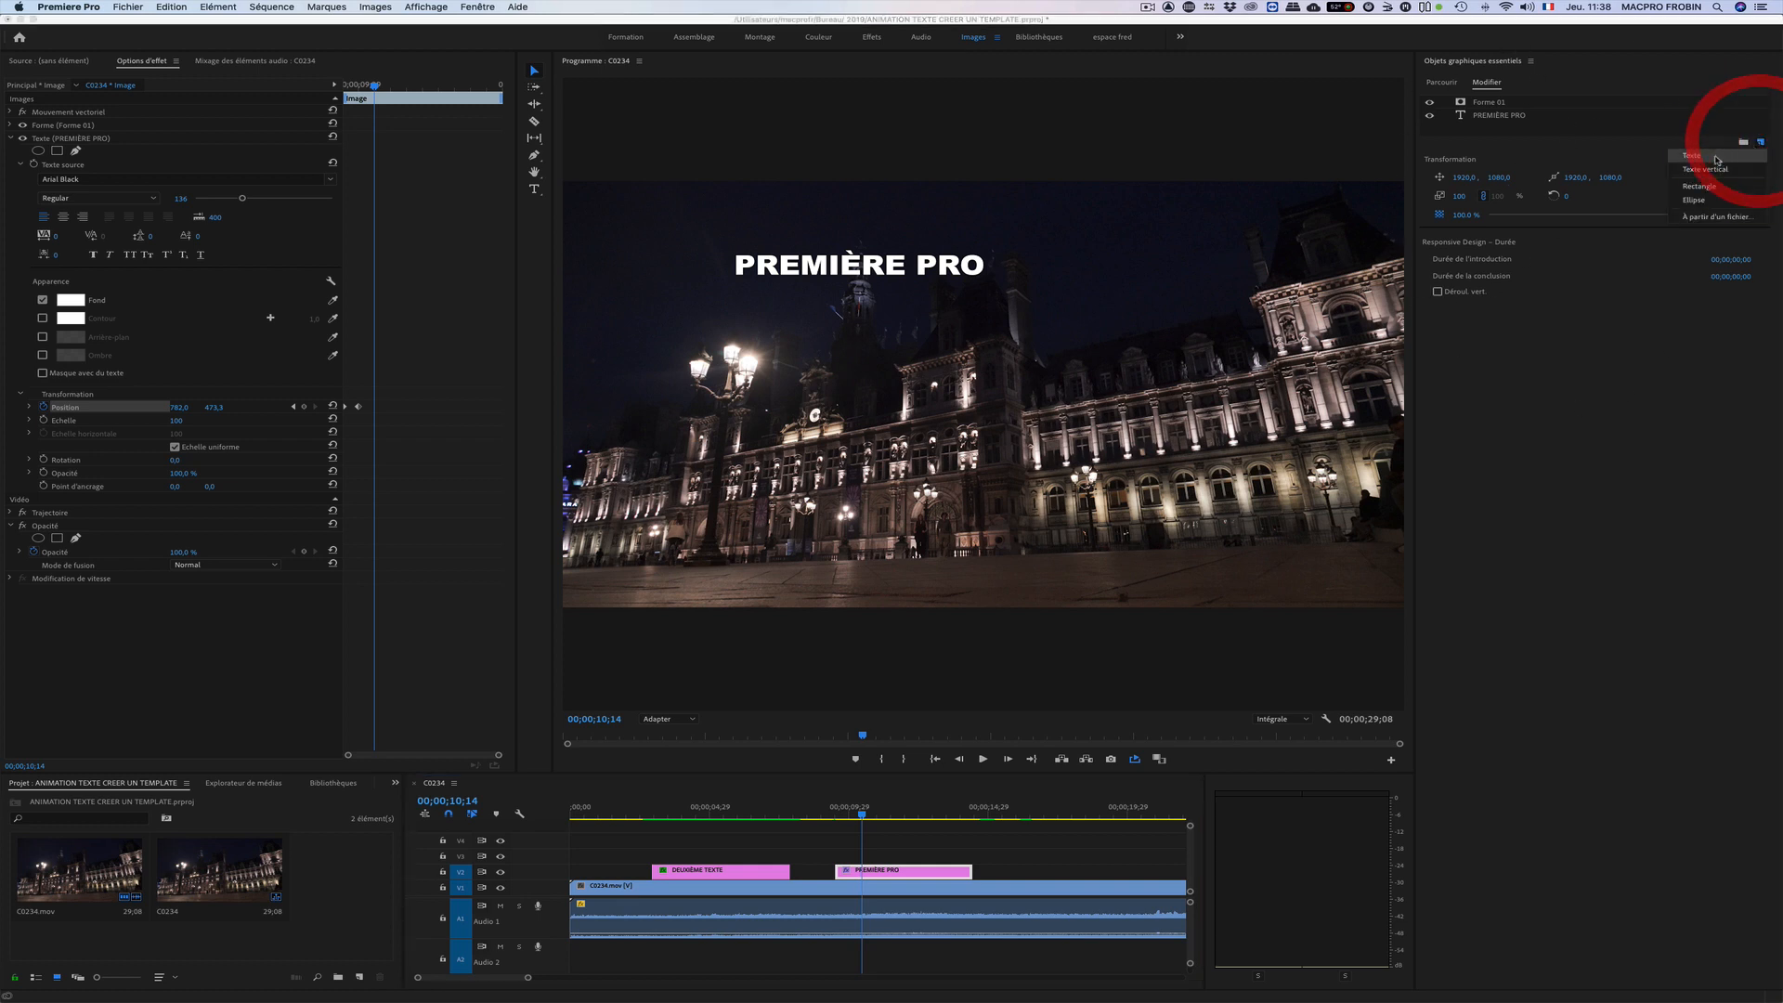
click(1717, 157)
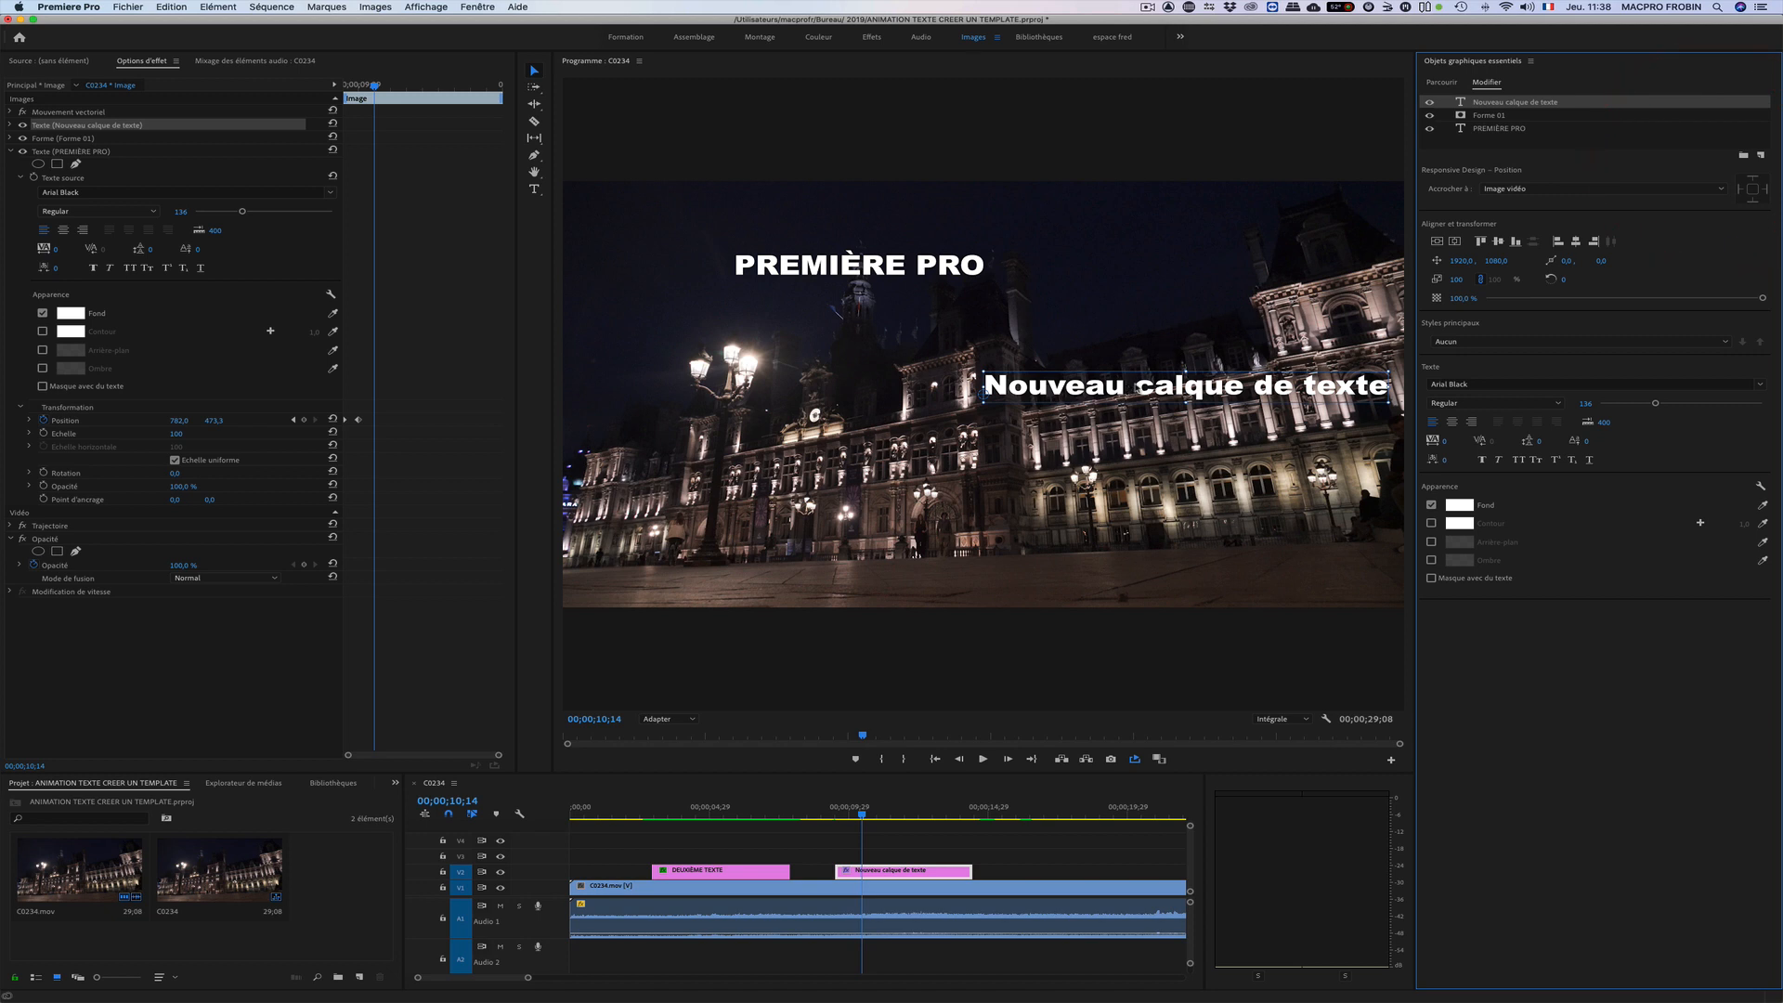
double_click(1460, 102)
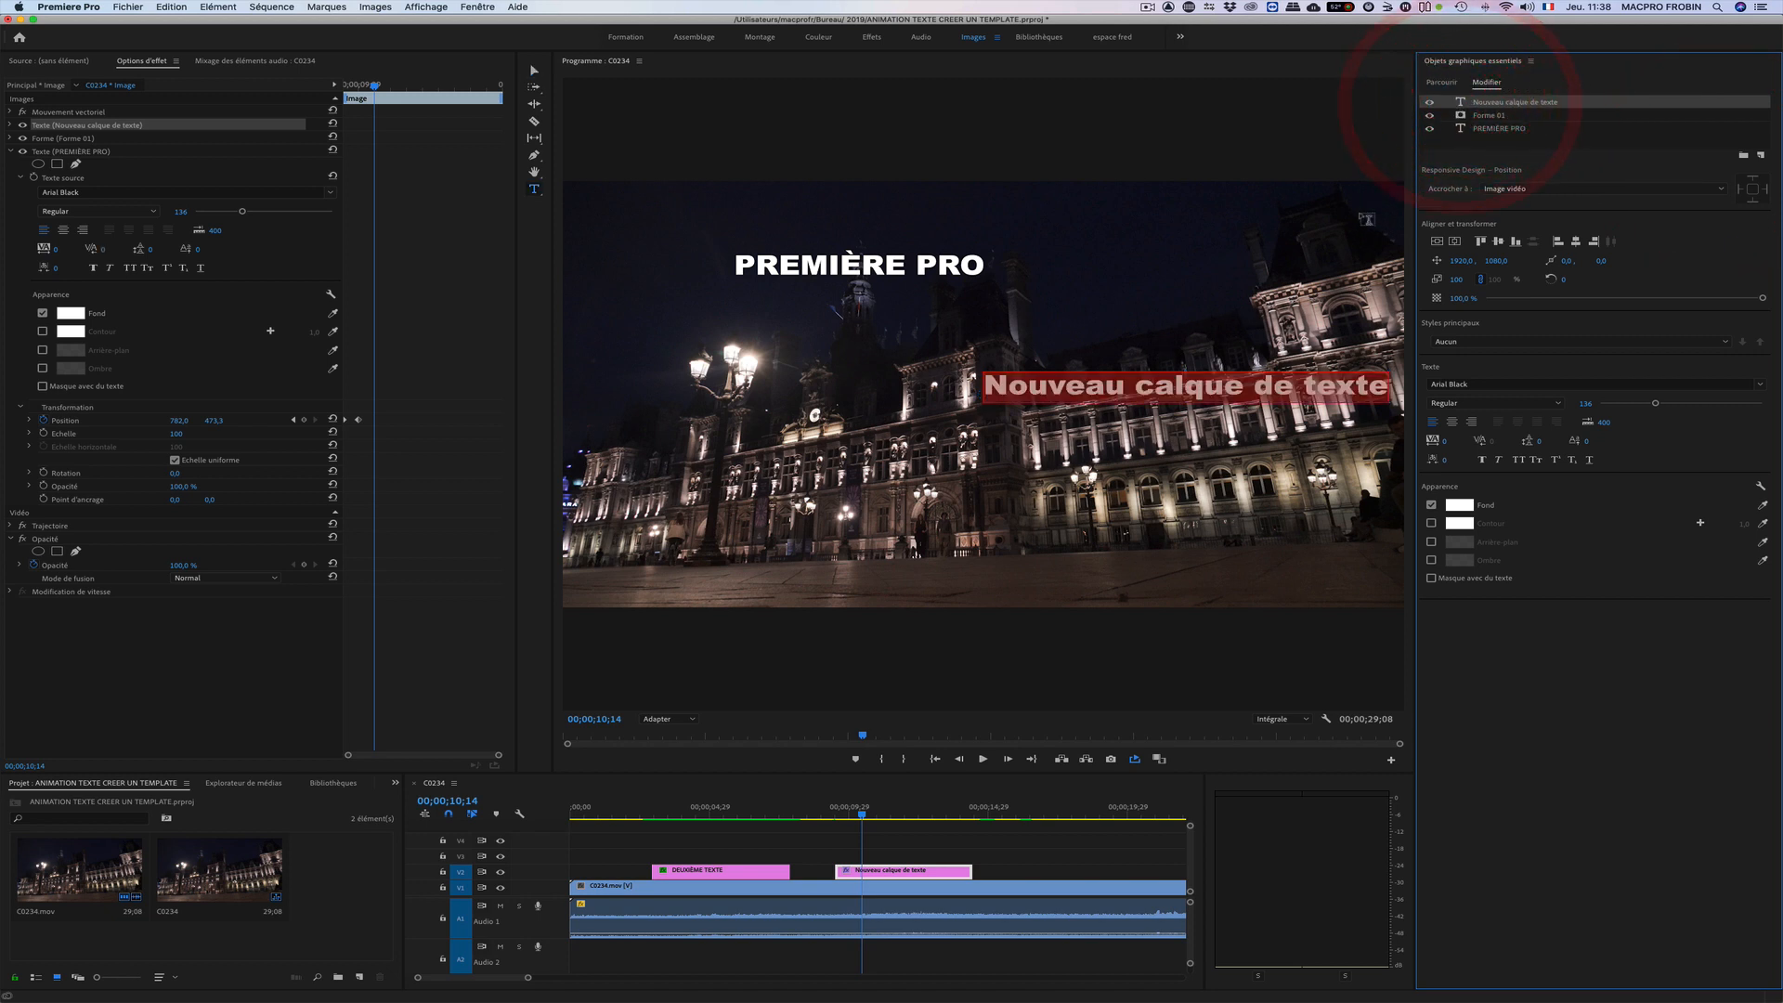
text(DEUX)
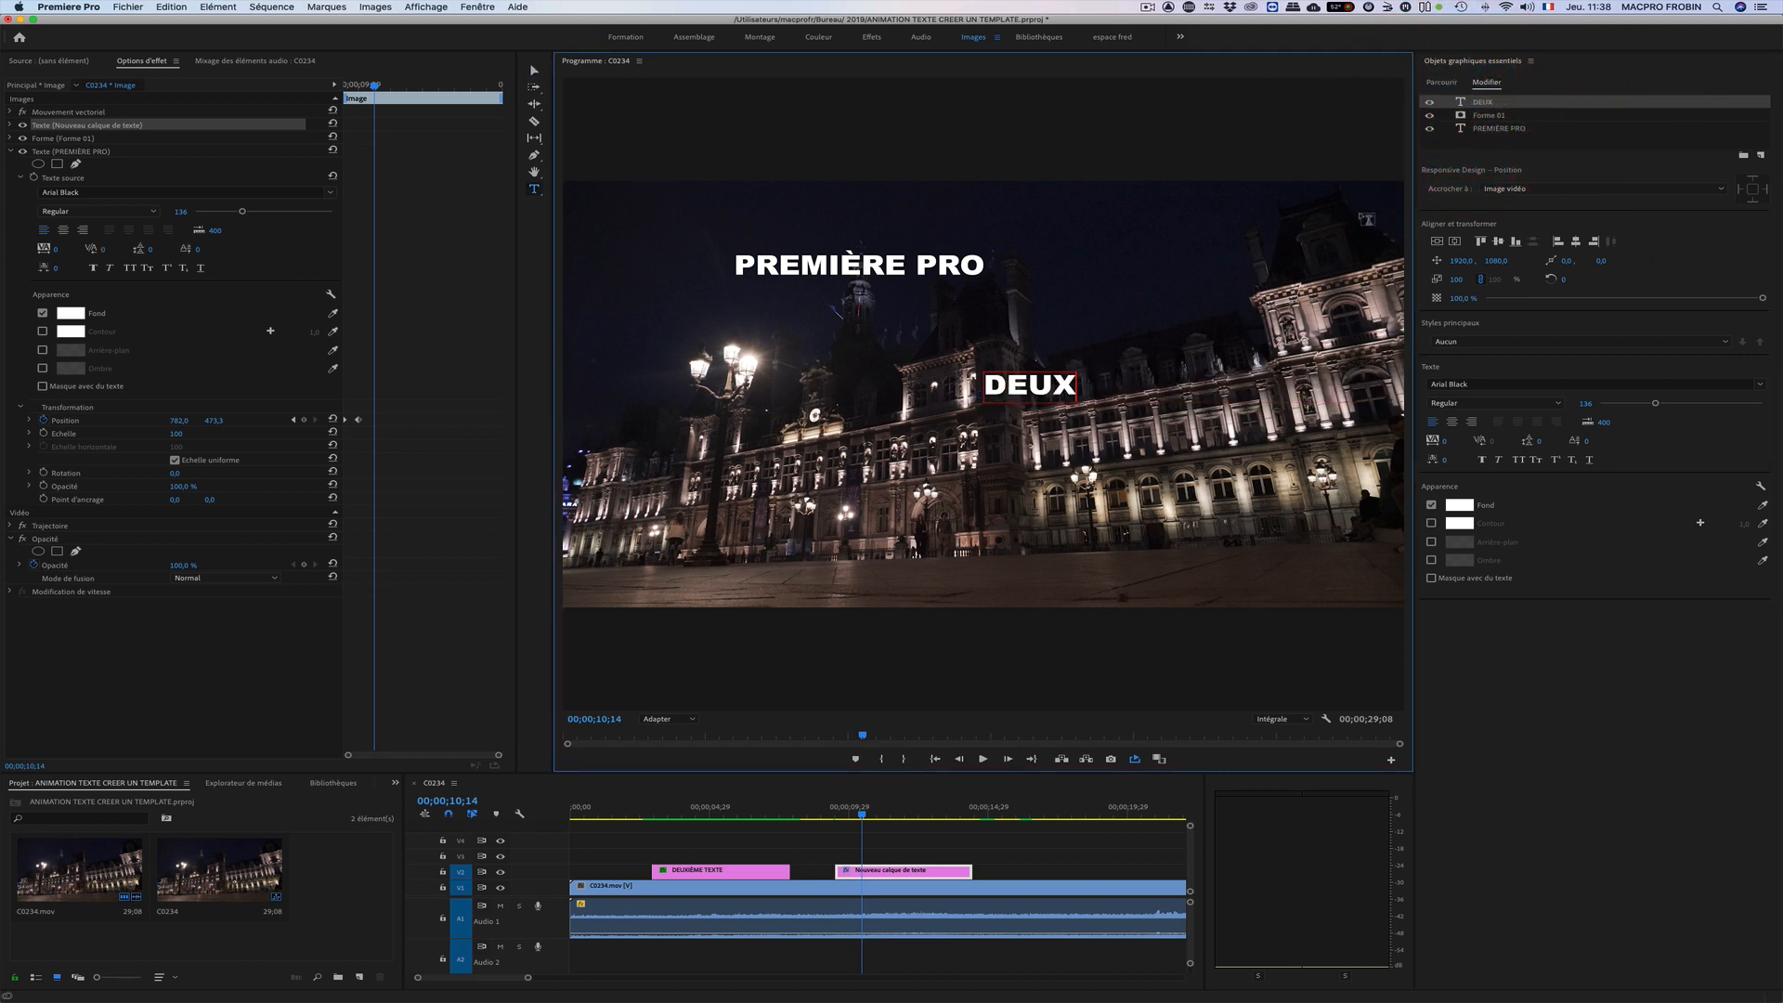
text(IÈME TEXTE)
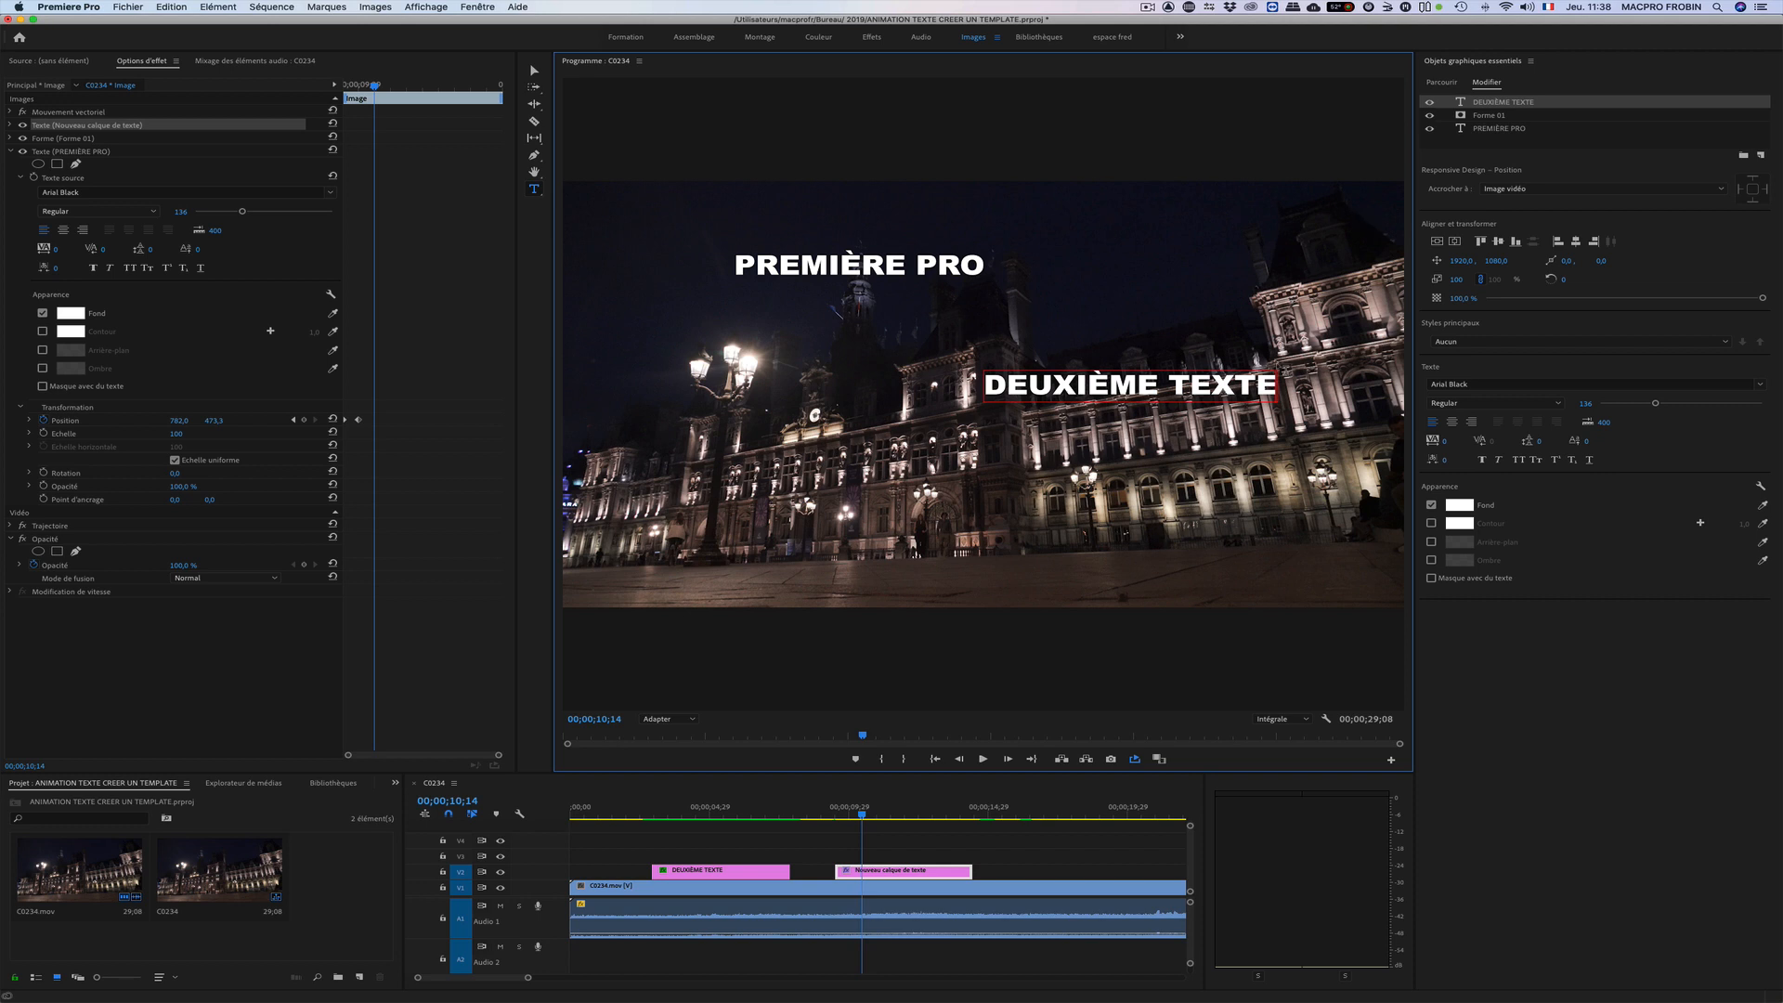
Step: Move the DEUXIÈME TEXTE layer onto the line just after PREMIÈRE PRO, at about X 1977, Y 479
click(1526, 103)
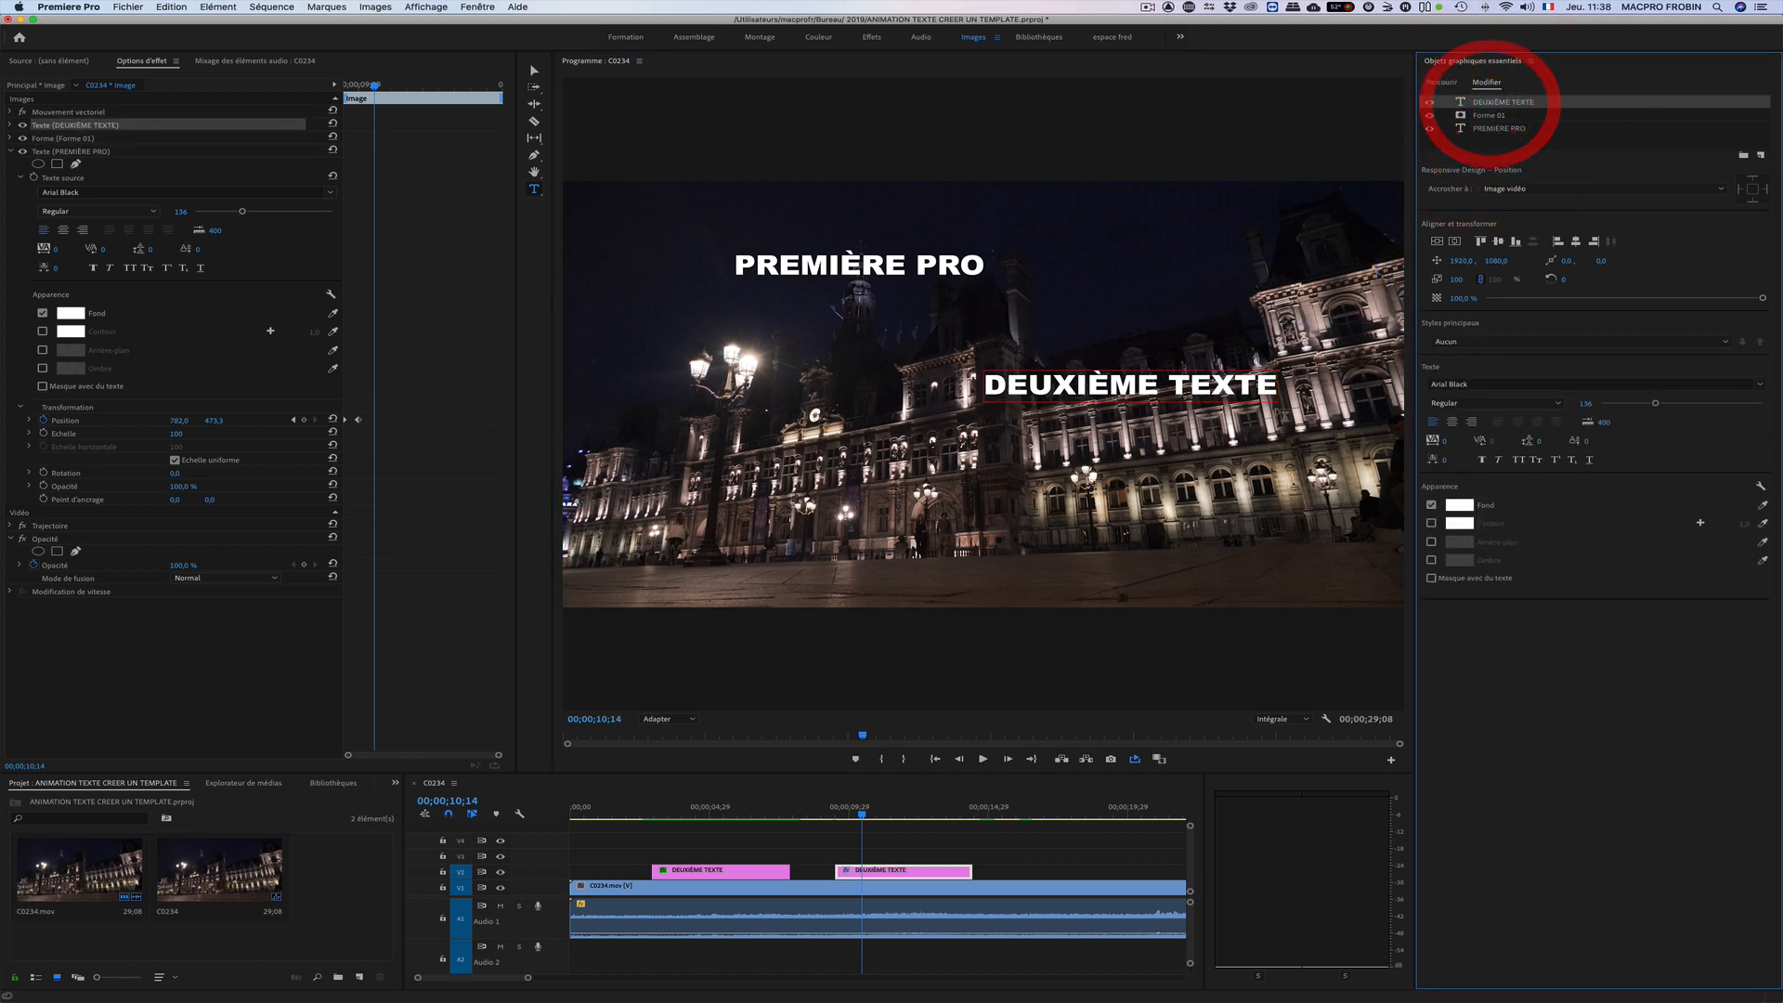
drag(1496, 262, 938, 262)
drag(1463, 261, 1516, 261)
Step: Change DEUXIÈME TEXTE to Arial Regular at size 96 and raise it to about Y 463, level with PREMIÈRE PRO
click(1494, 384)
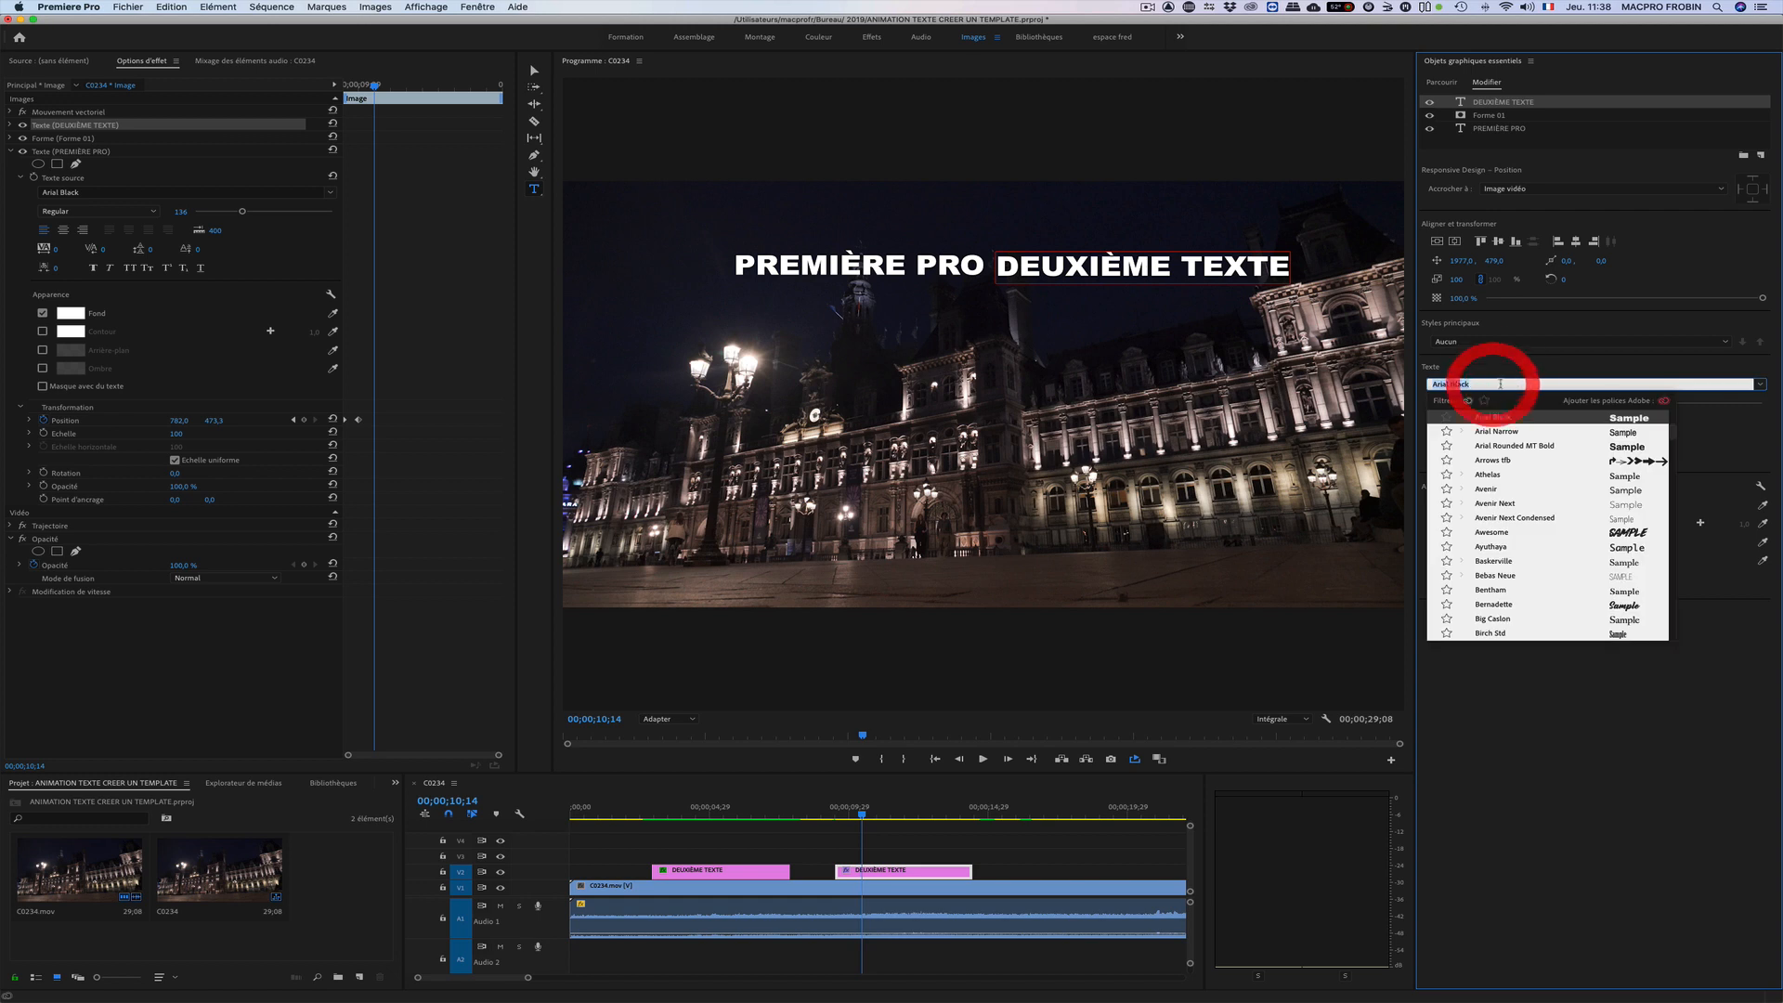
scroll(1505, 429, up, 1)
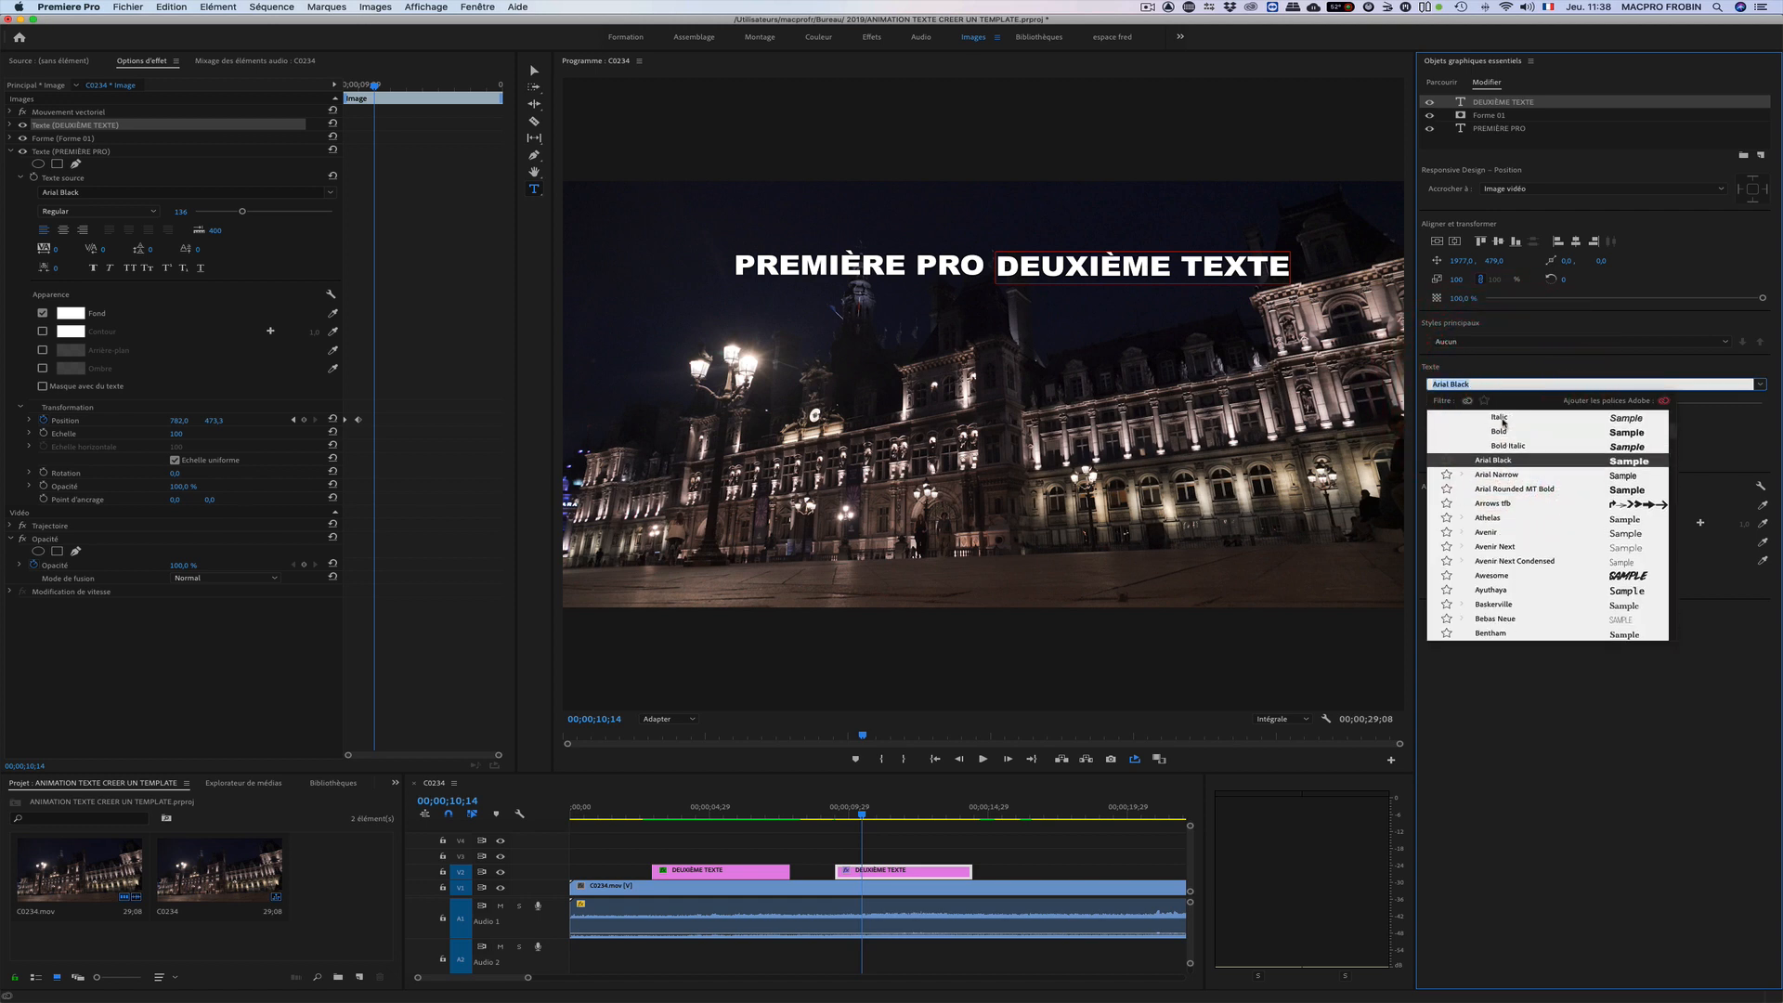
click(1503, 420)
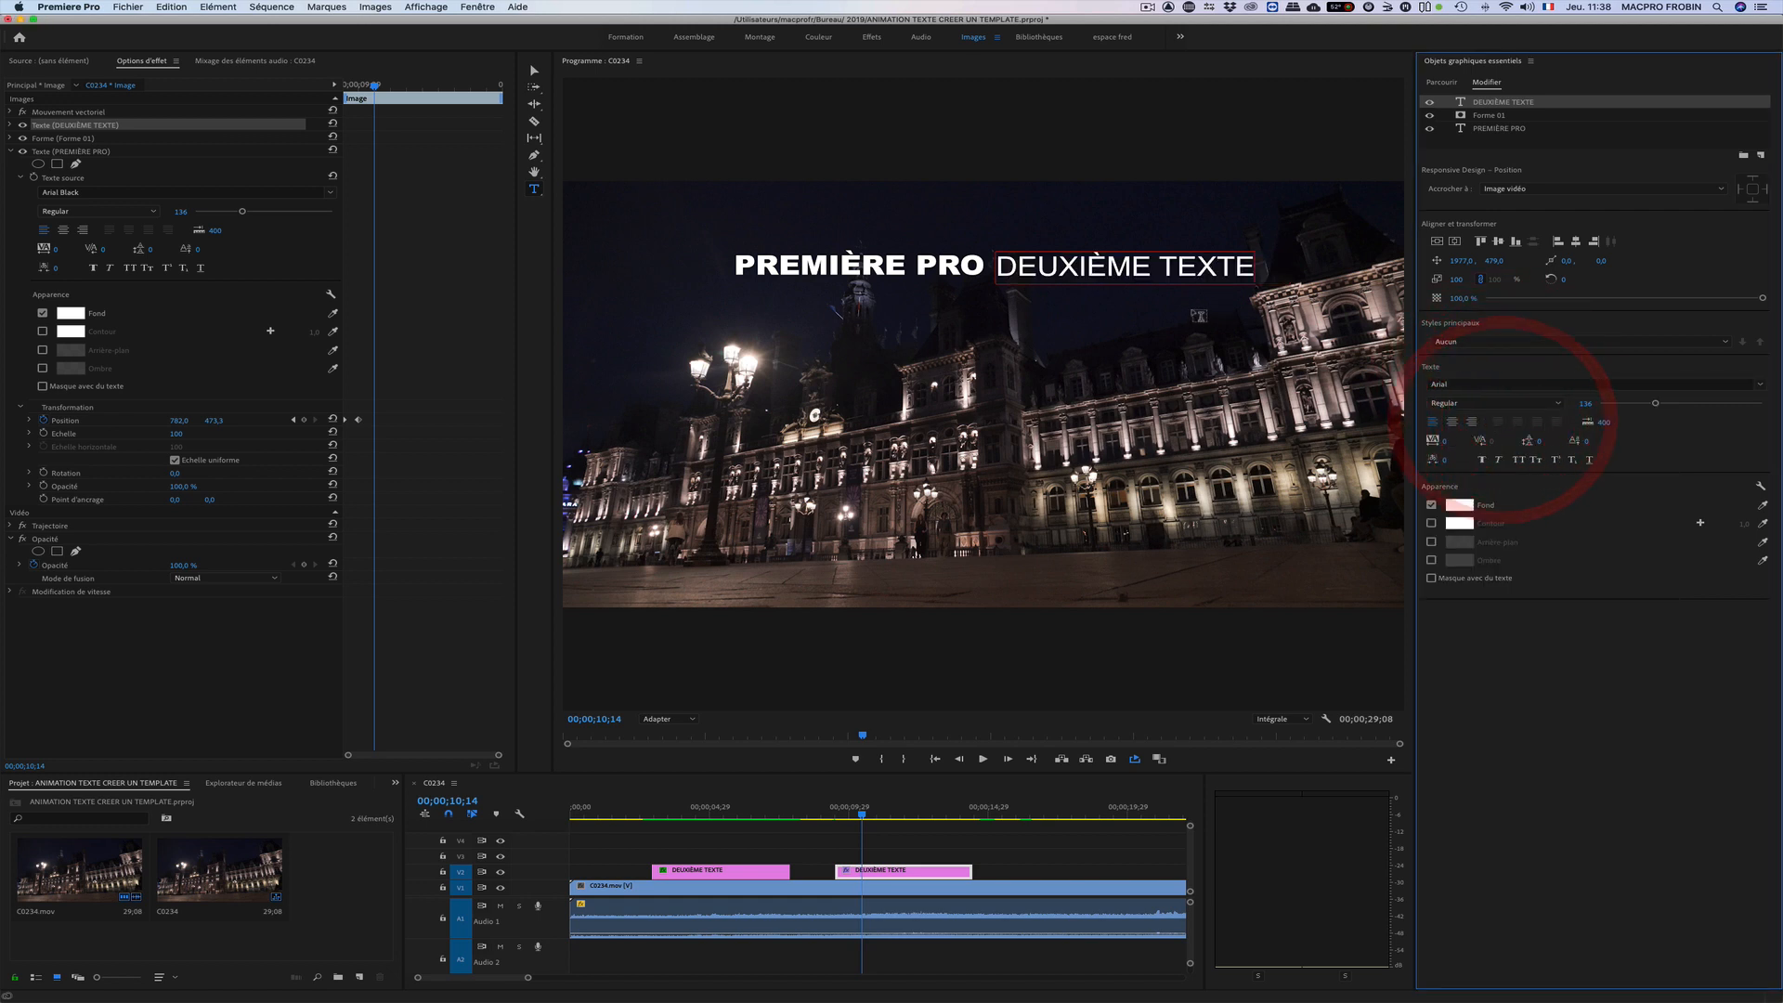
mouse_move(1500, 261)
mouse_down()
mouse_move(1473, 261)
mouse_move(1491, 261)
mouse_up()
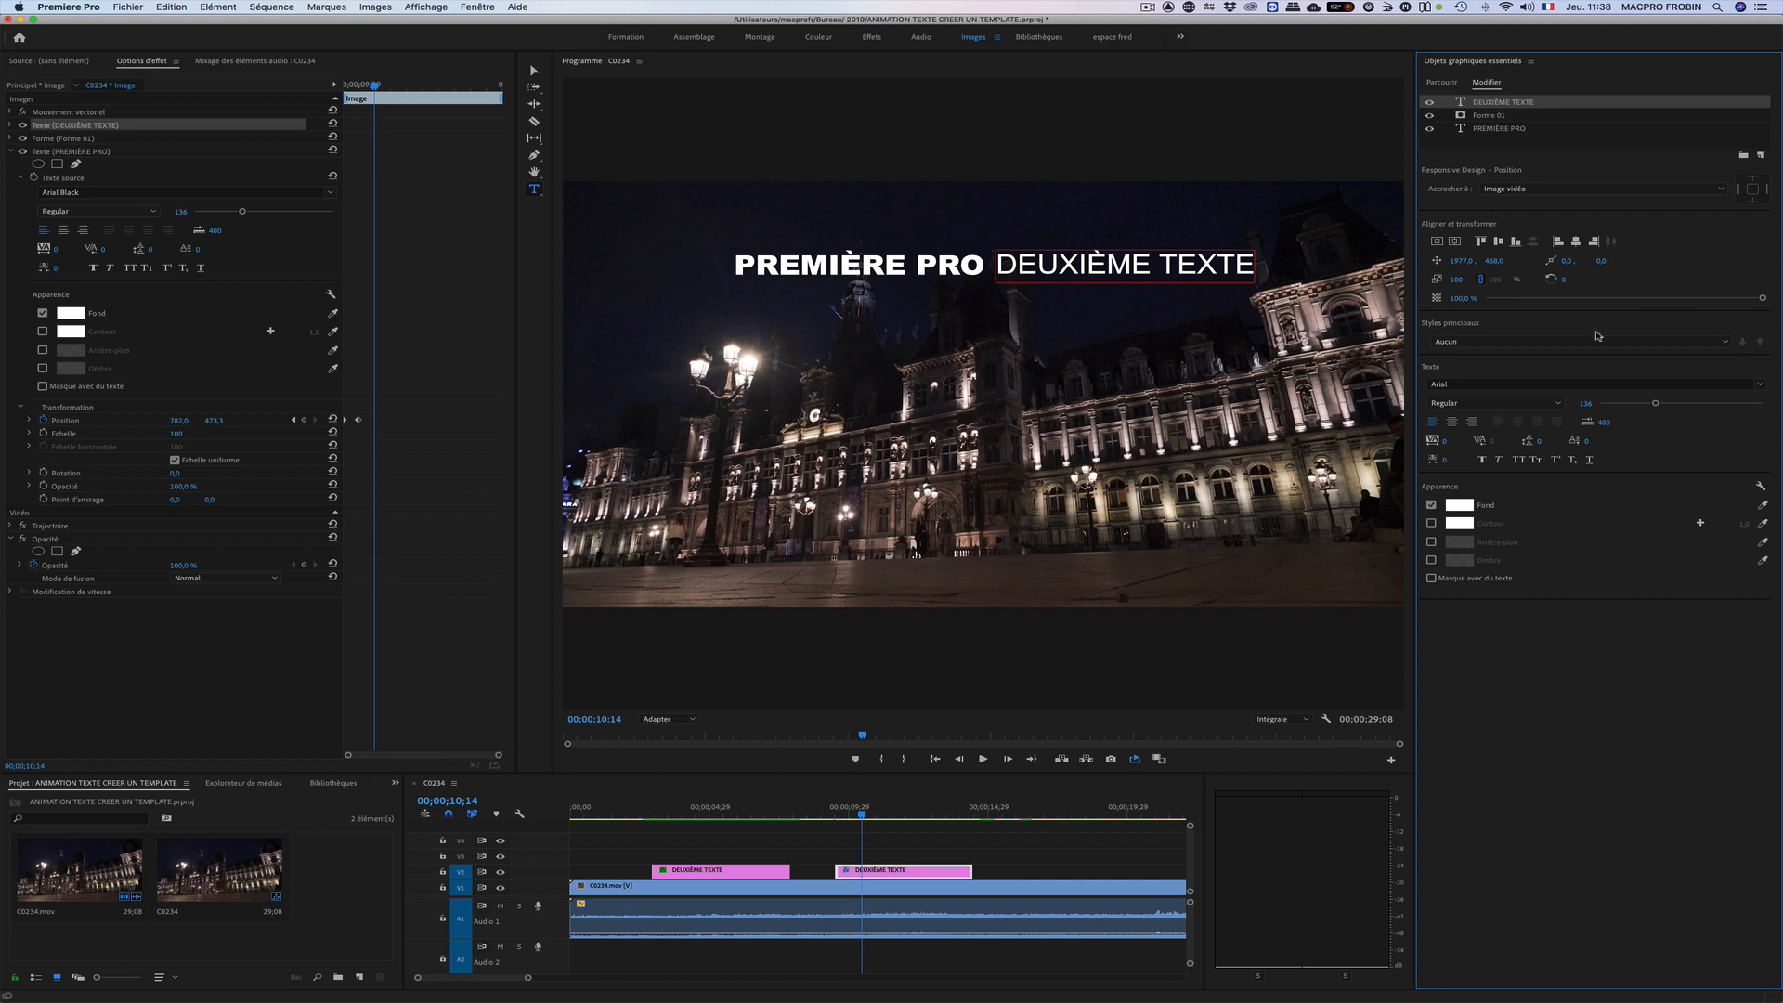
drag(1655, 403, 1640, 405)
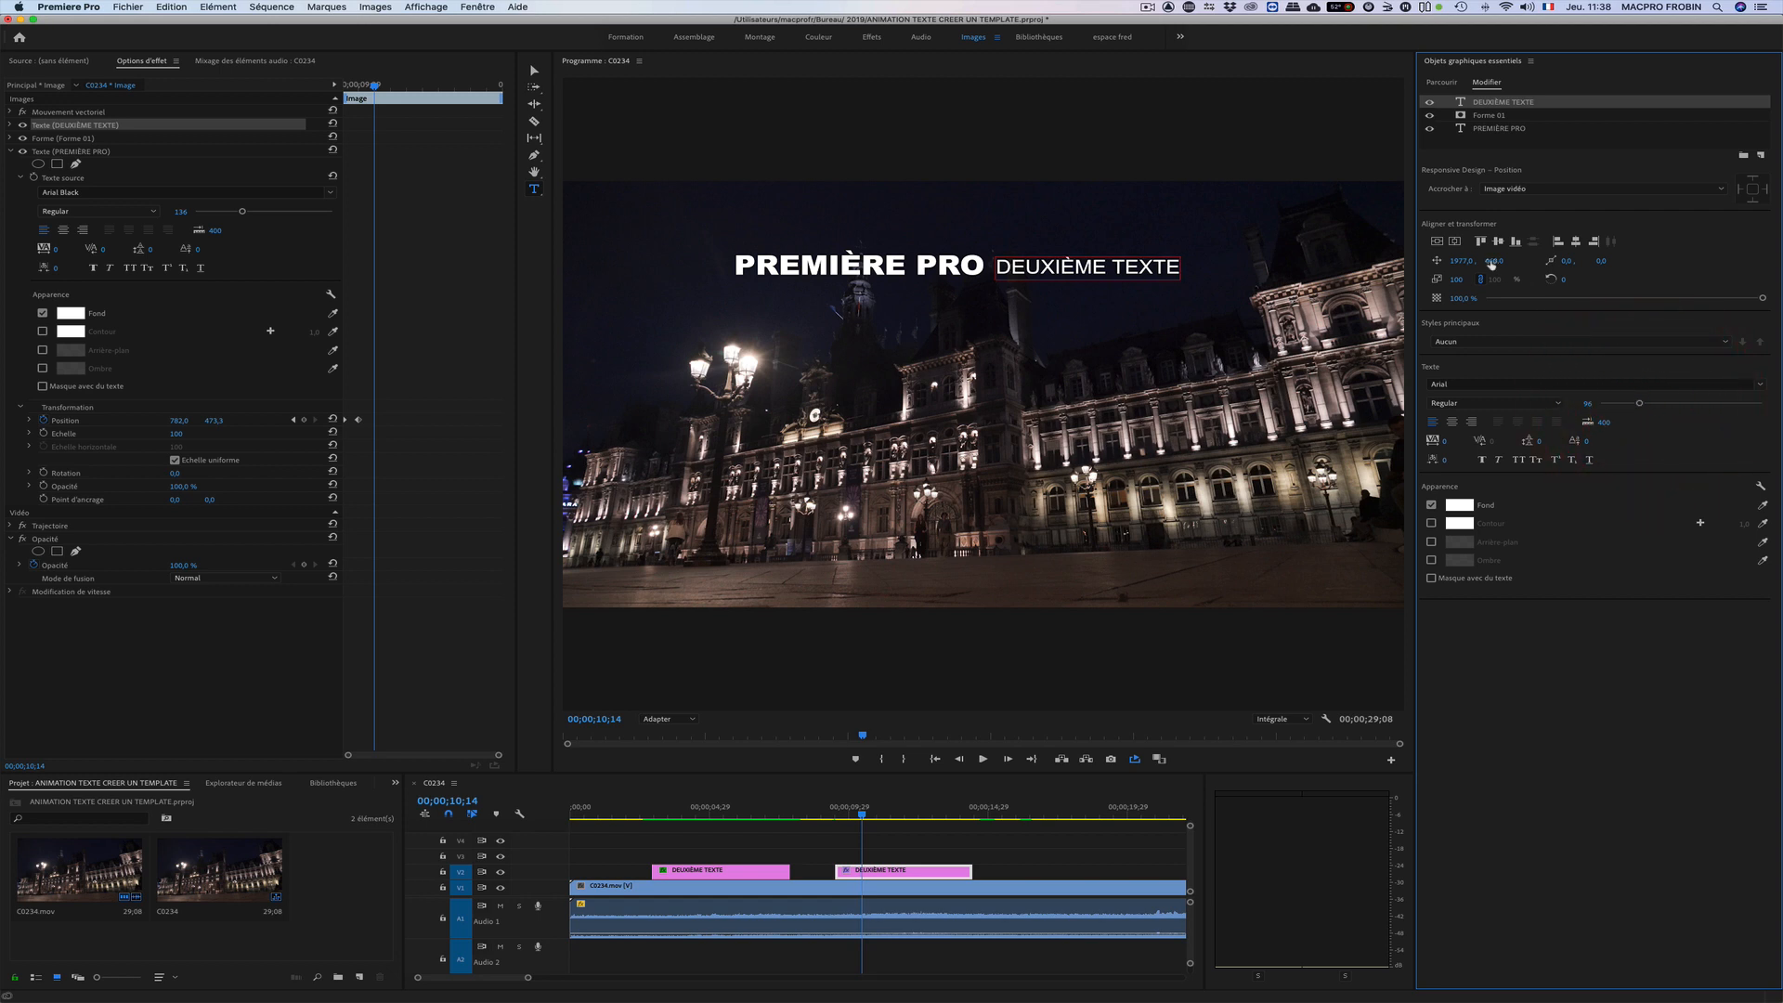
drag(1493, 261, 1471, 261)
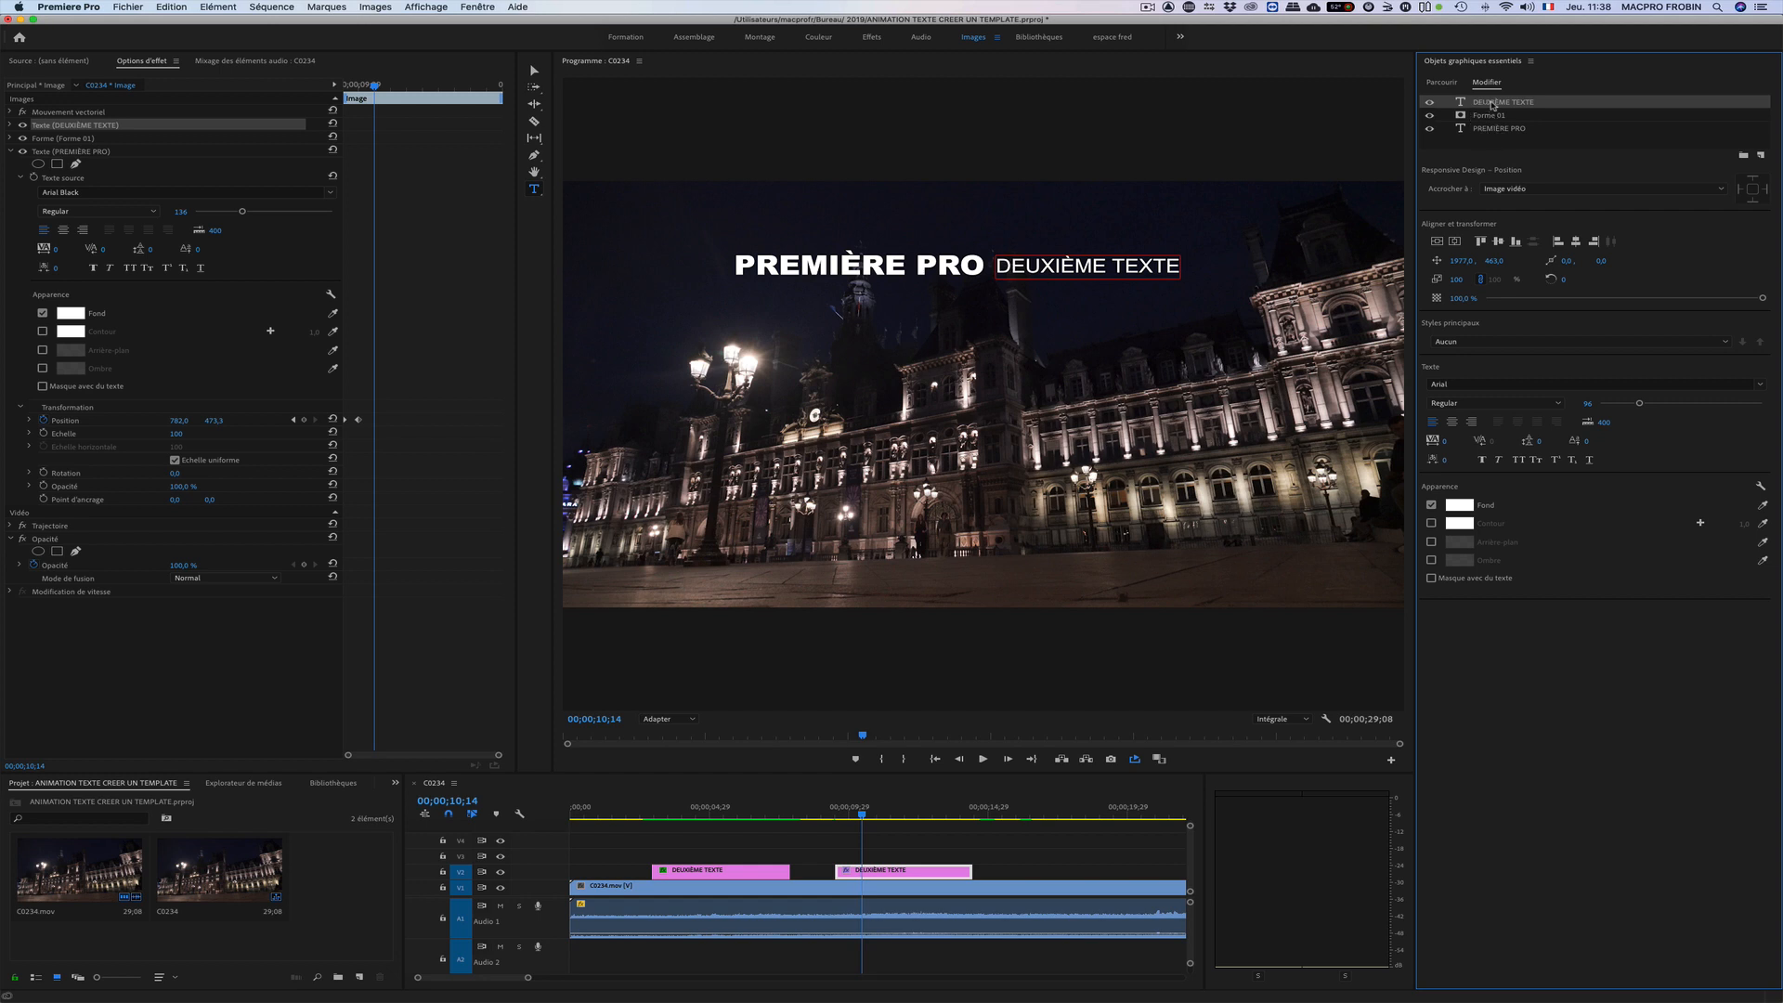
Step: Add a rectangle, enlarge it, and place it over PREMIÈRE PRO so its edge meets the start of DEUXIÈME TEXTE
click(1761, 156)
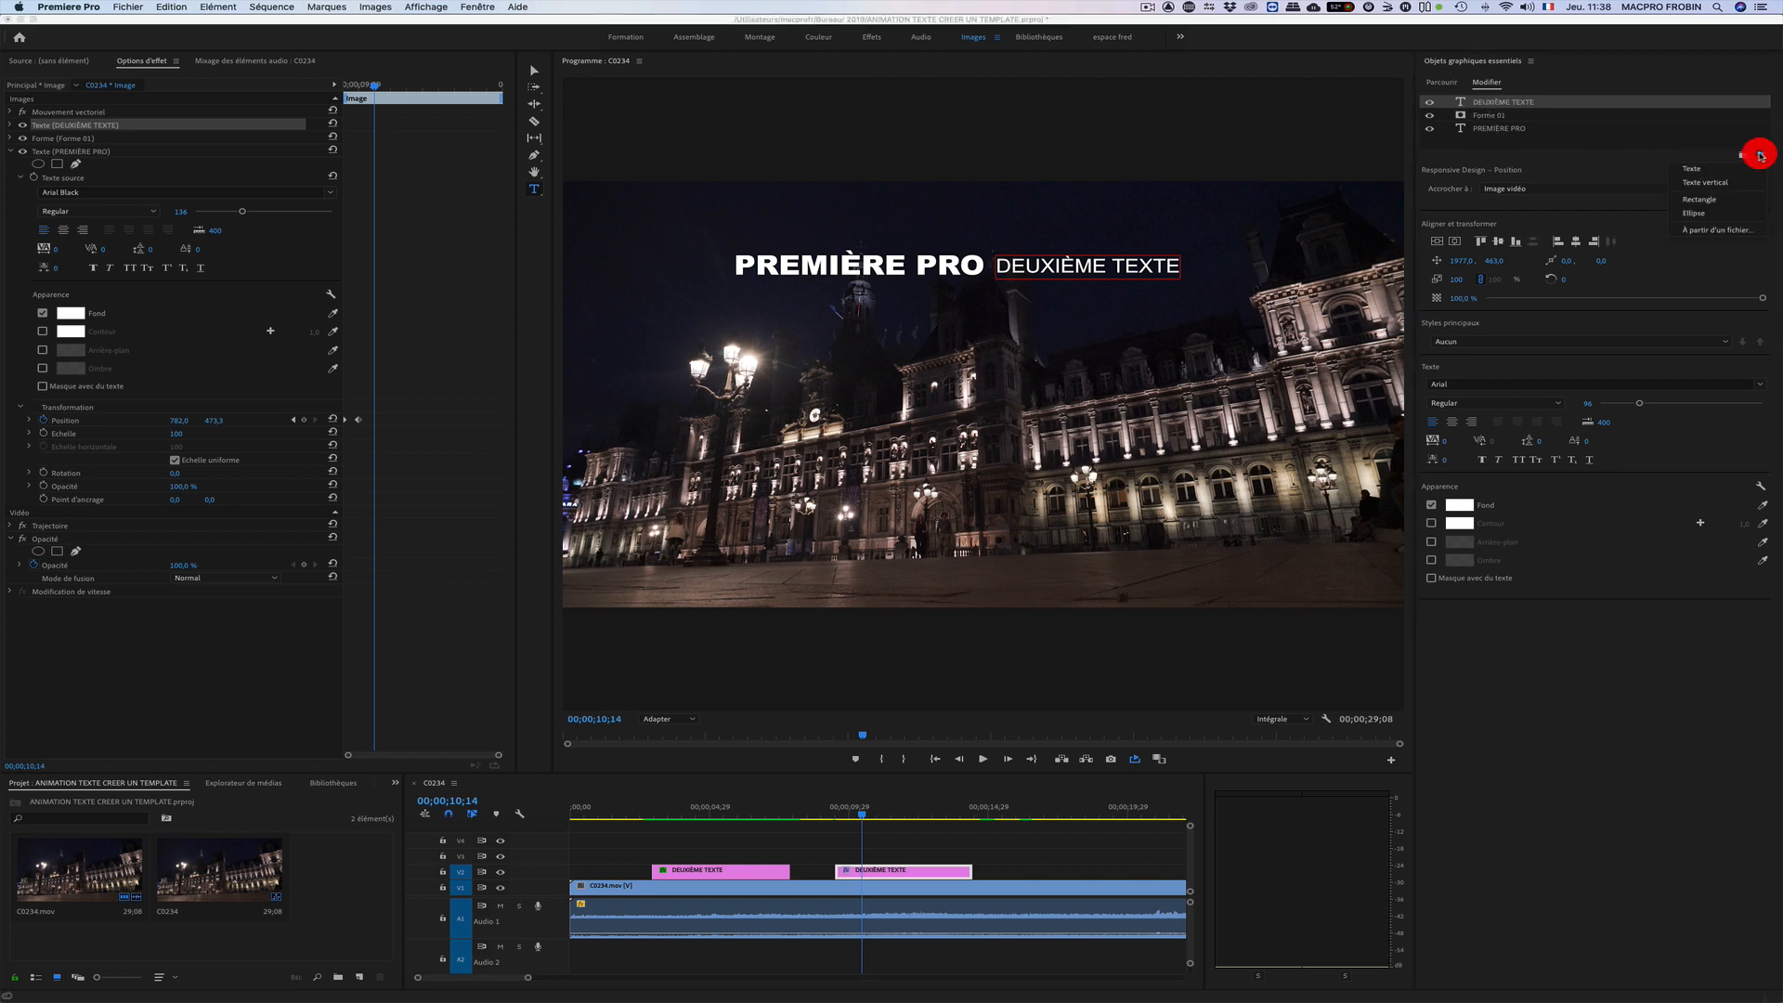
click(1714, 201)
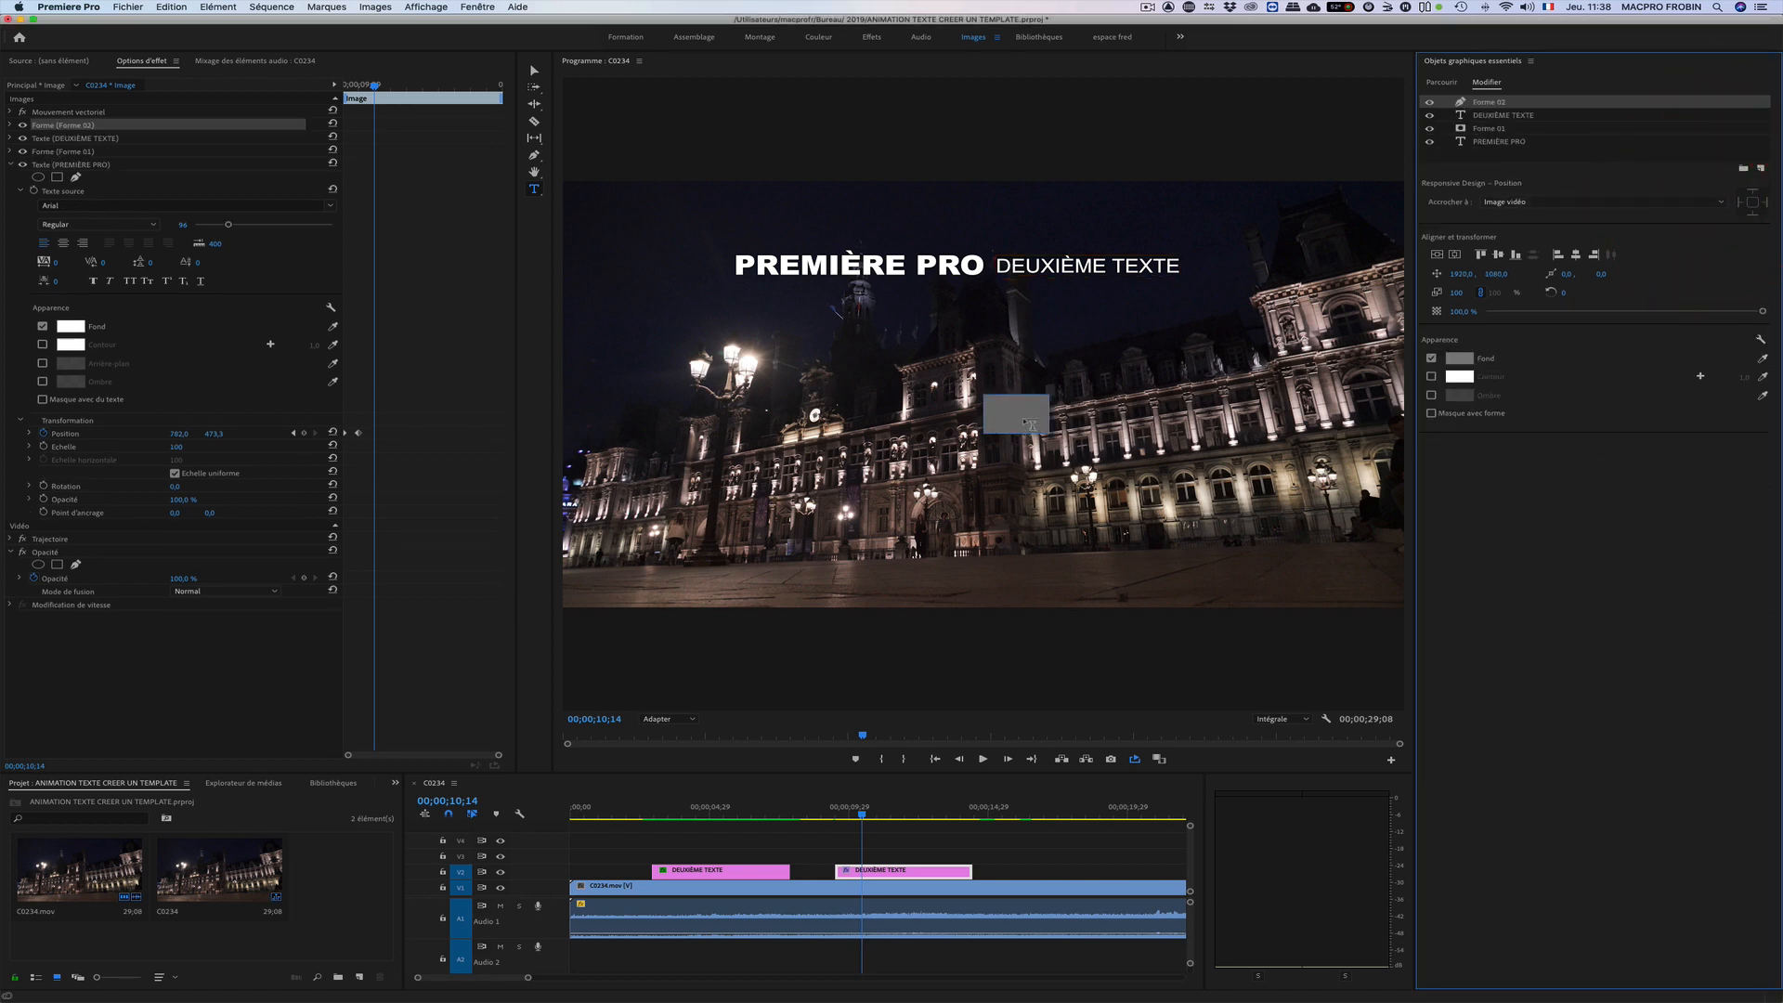
drag(1025, 423, 1031, 269)
click(1030, 268)
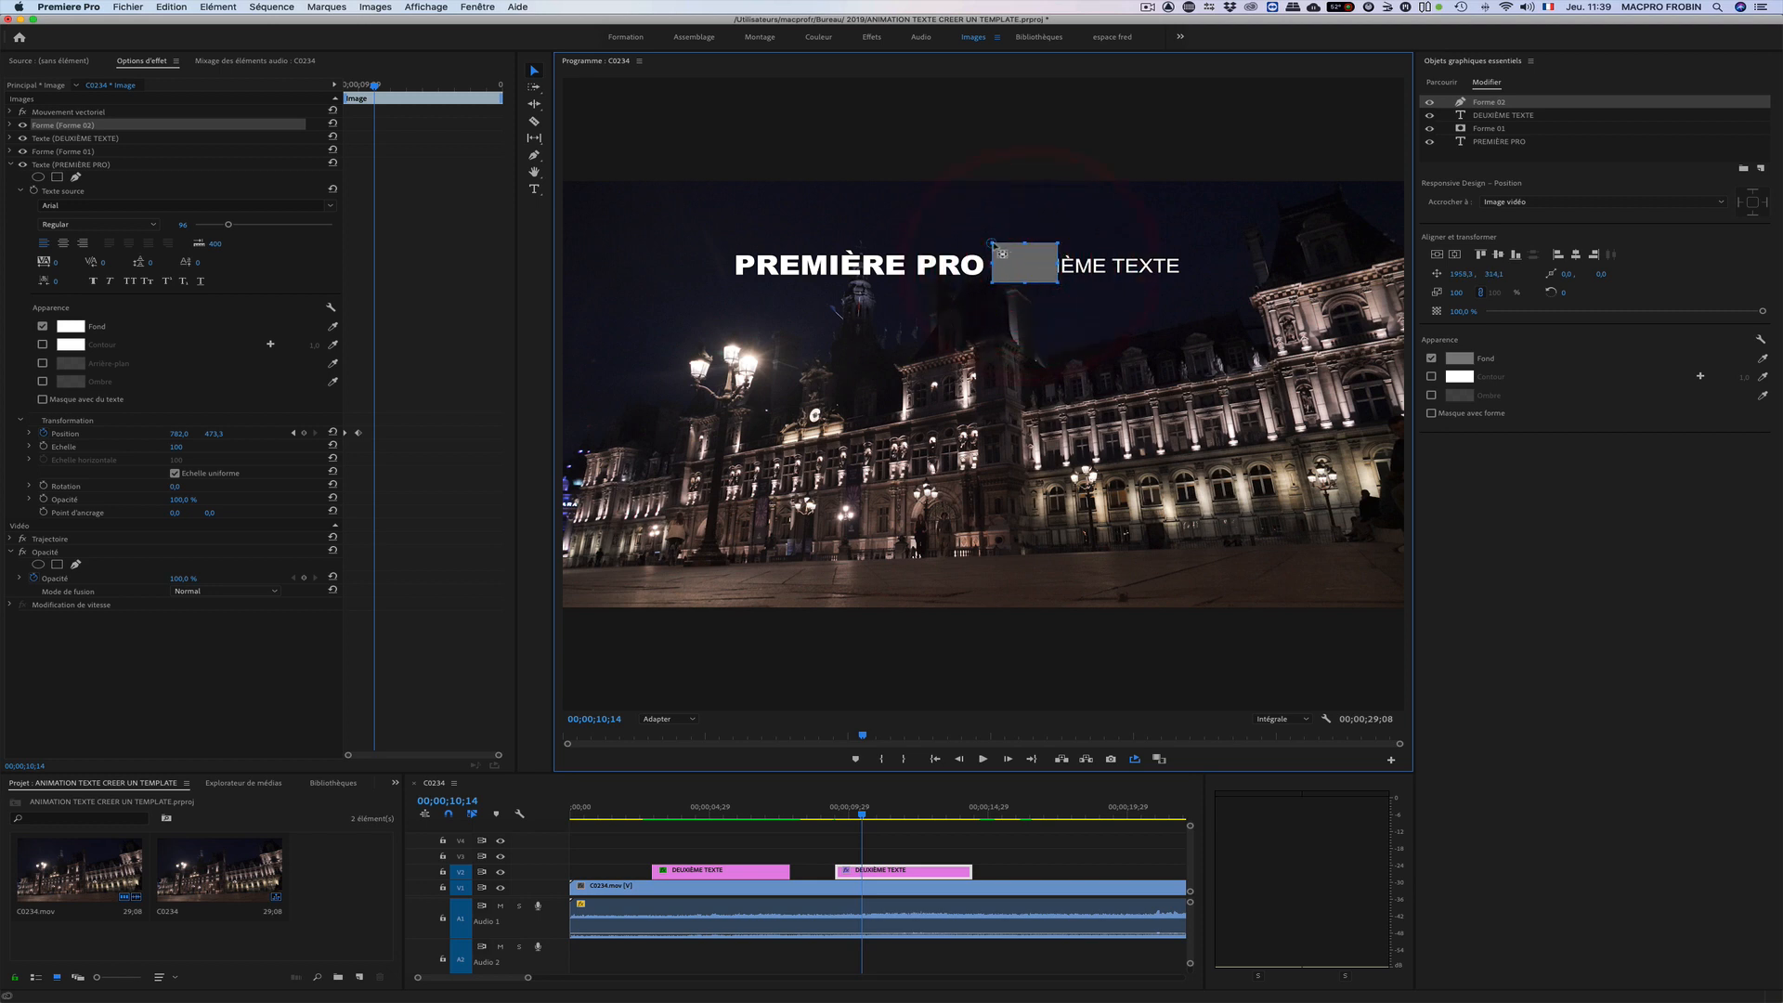
drag(1055, 243, 1422, 198)
drag(1306, 247, 871, 273)
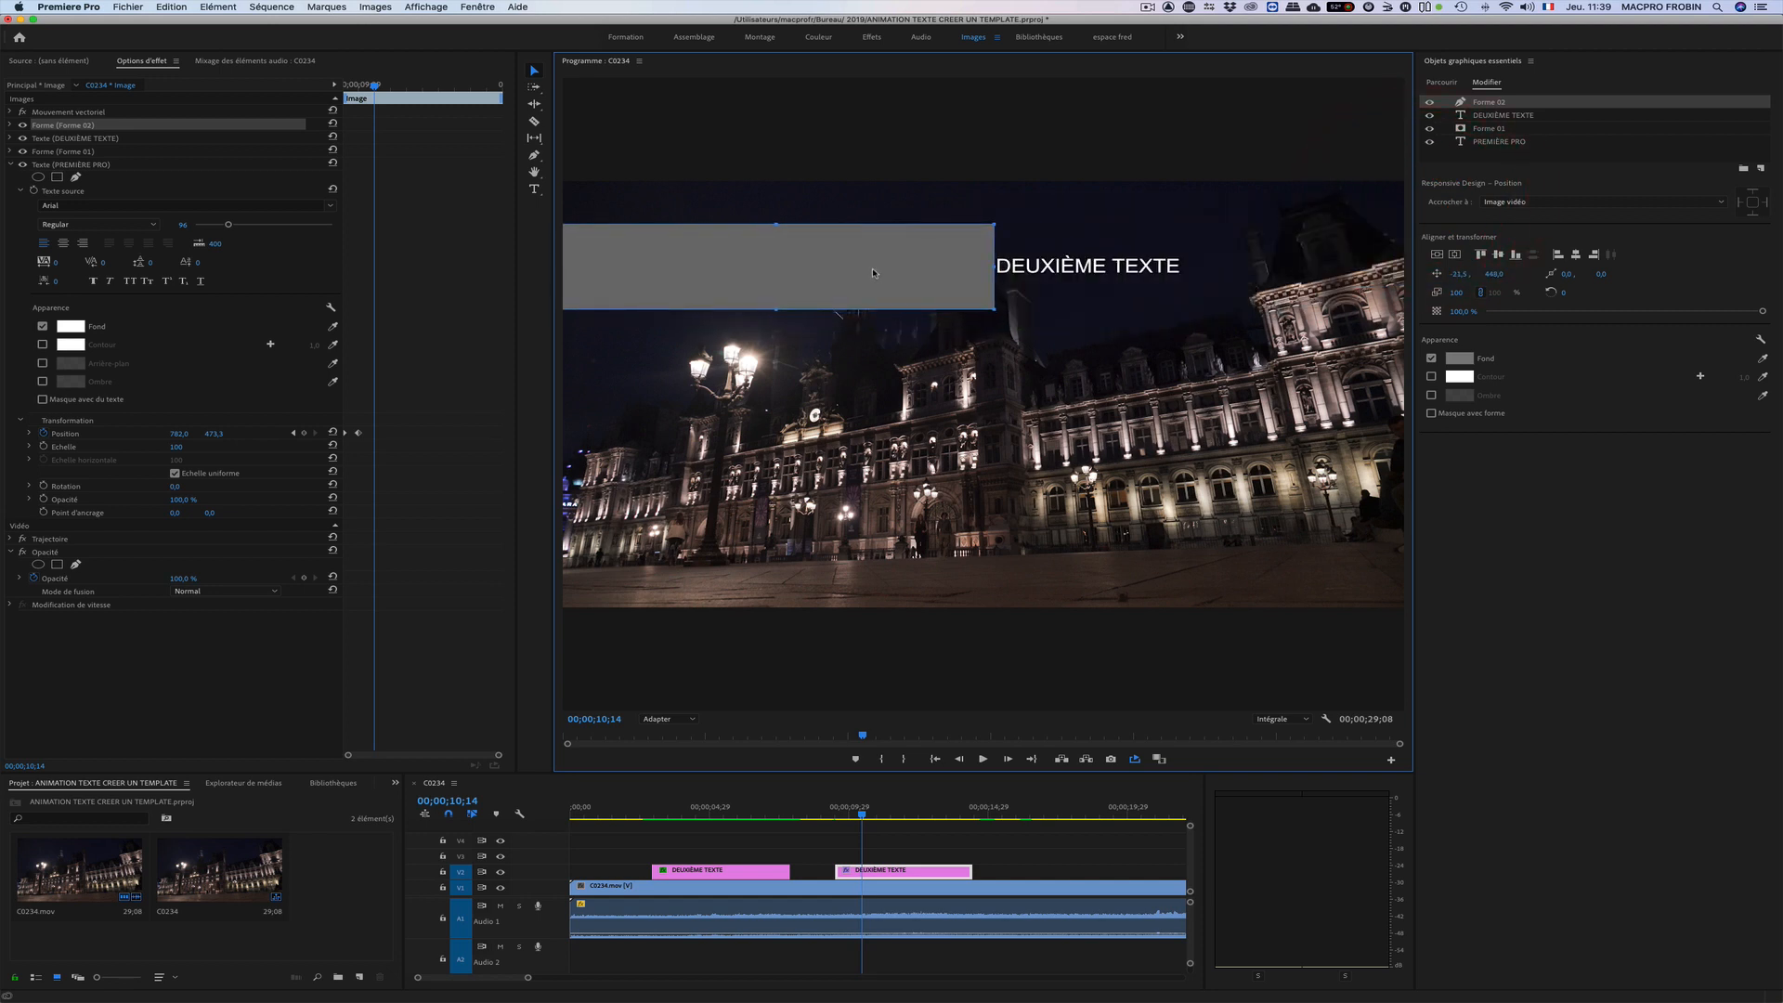
drag(873, 273, 871, 271)
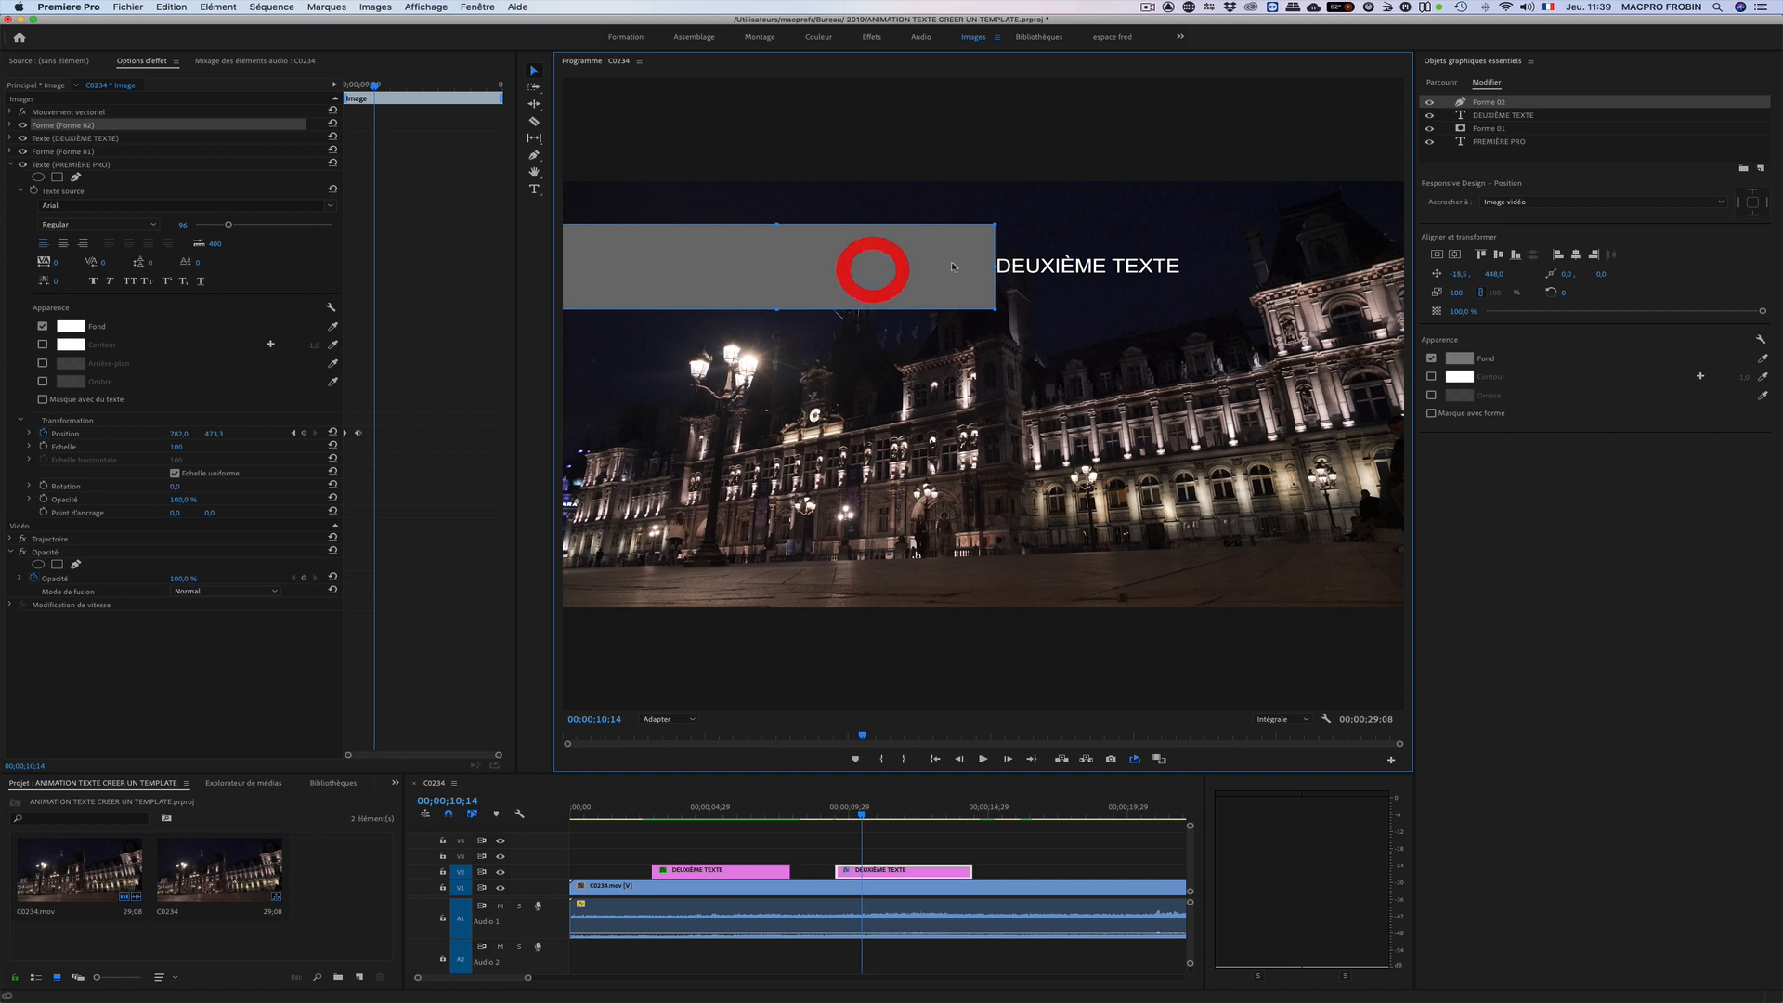
Step: Turn the new rectangle, Forme 02, into an inverted shape mask
click(1485, 104)
click(1487, 108)
click(1483, 103)
click(1465, 104)
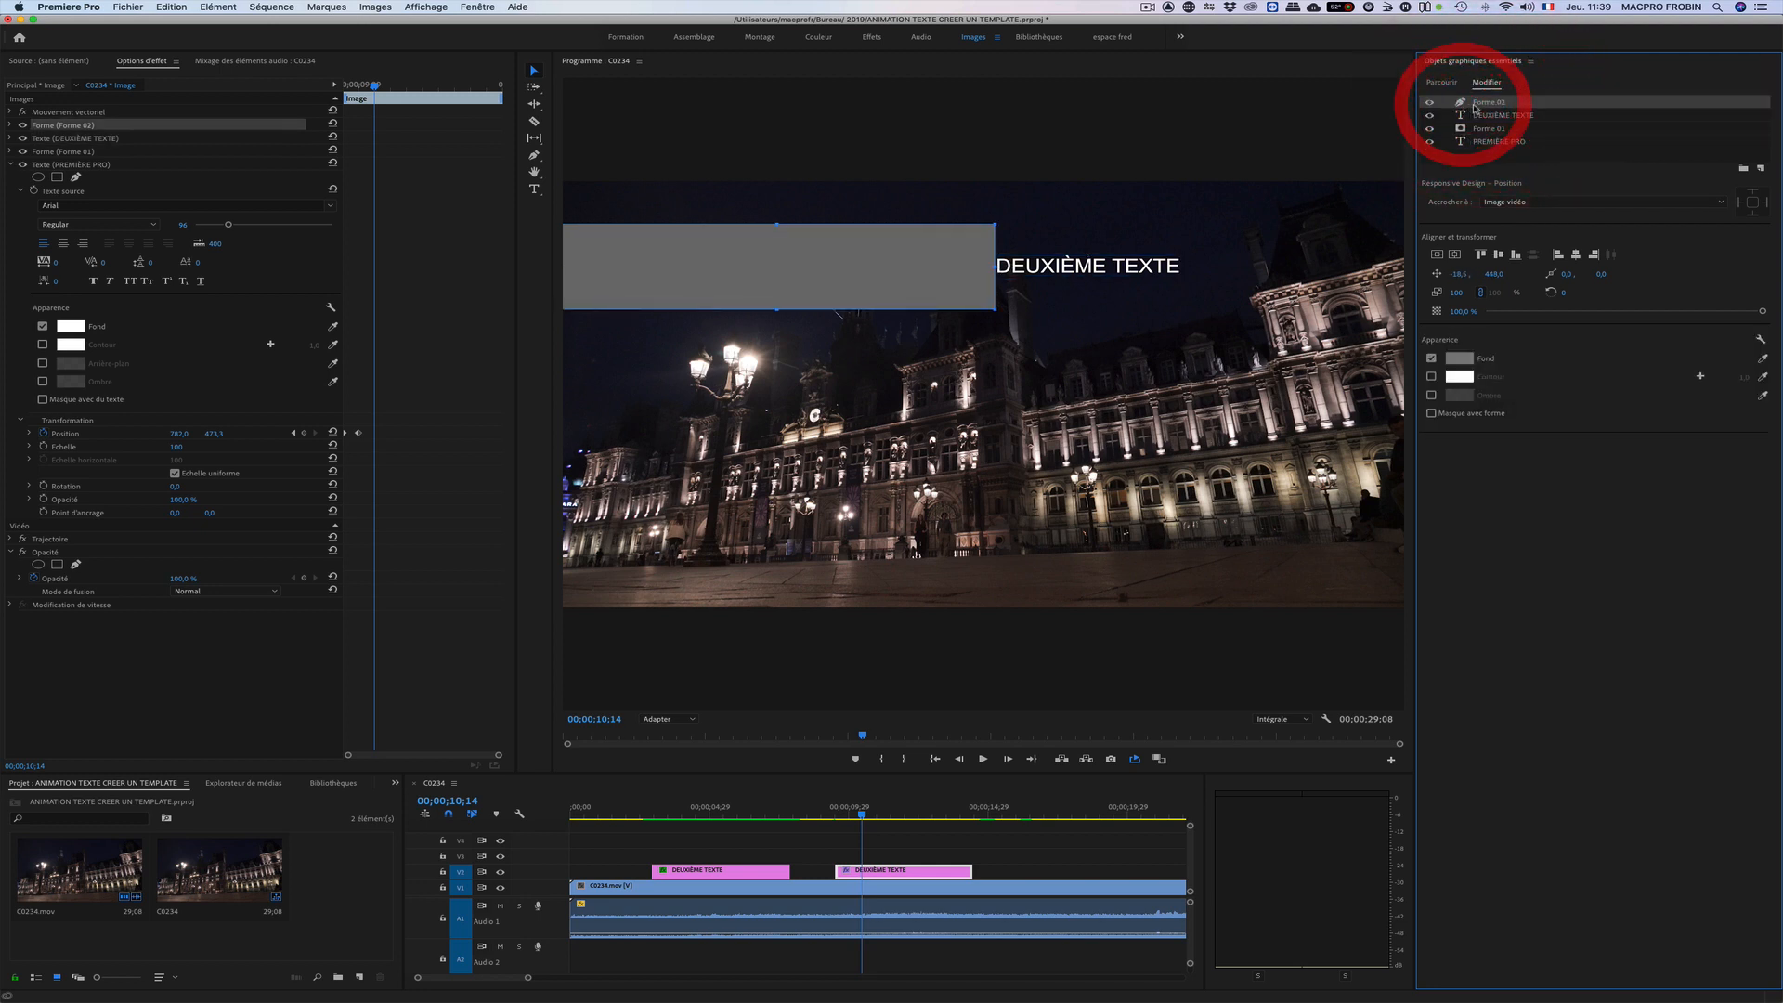
click(1433, 414)
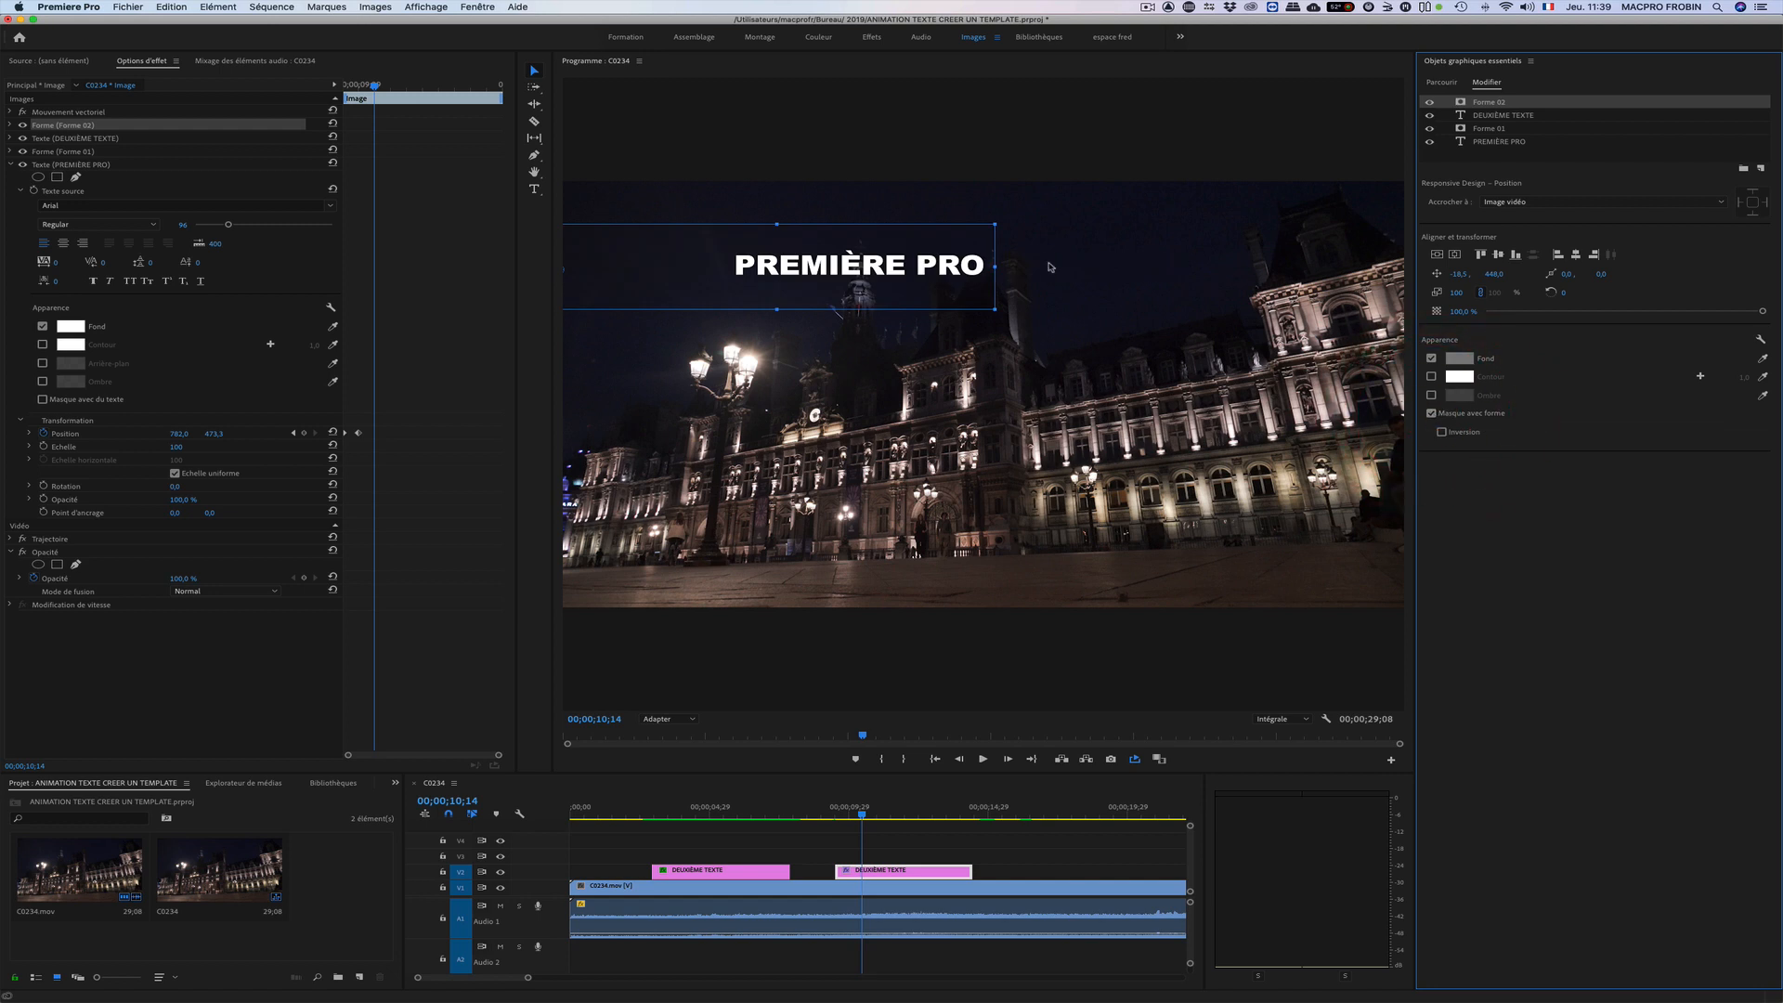
click(1442, 433)
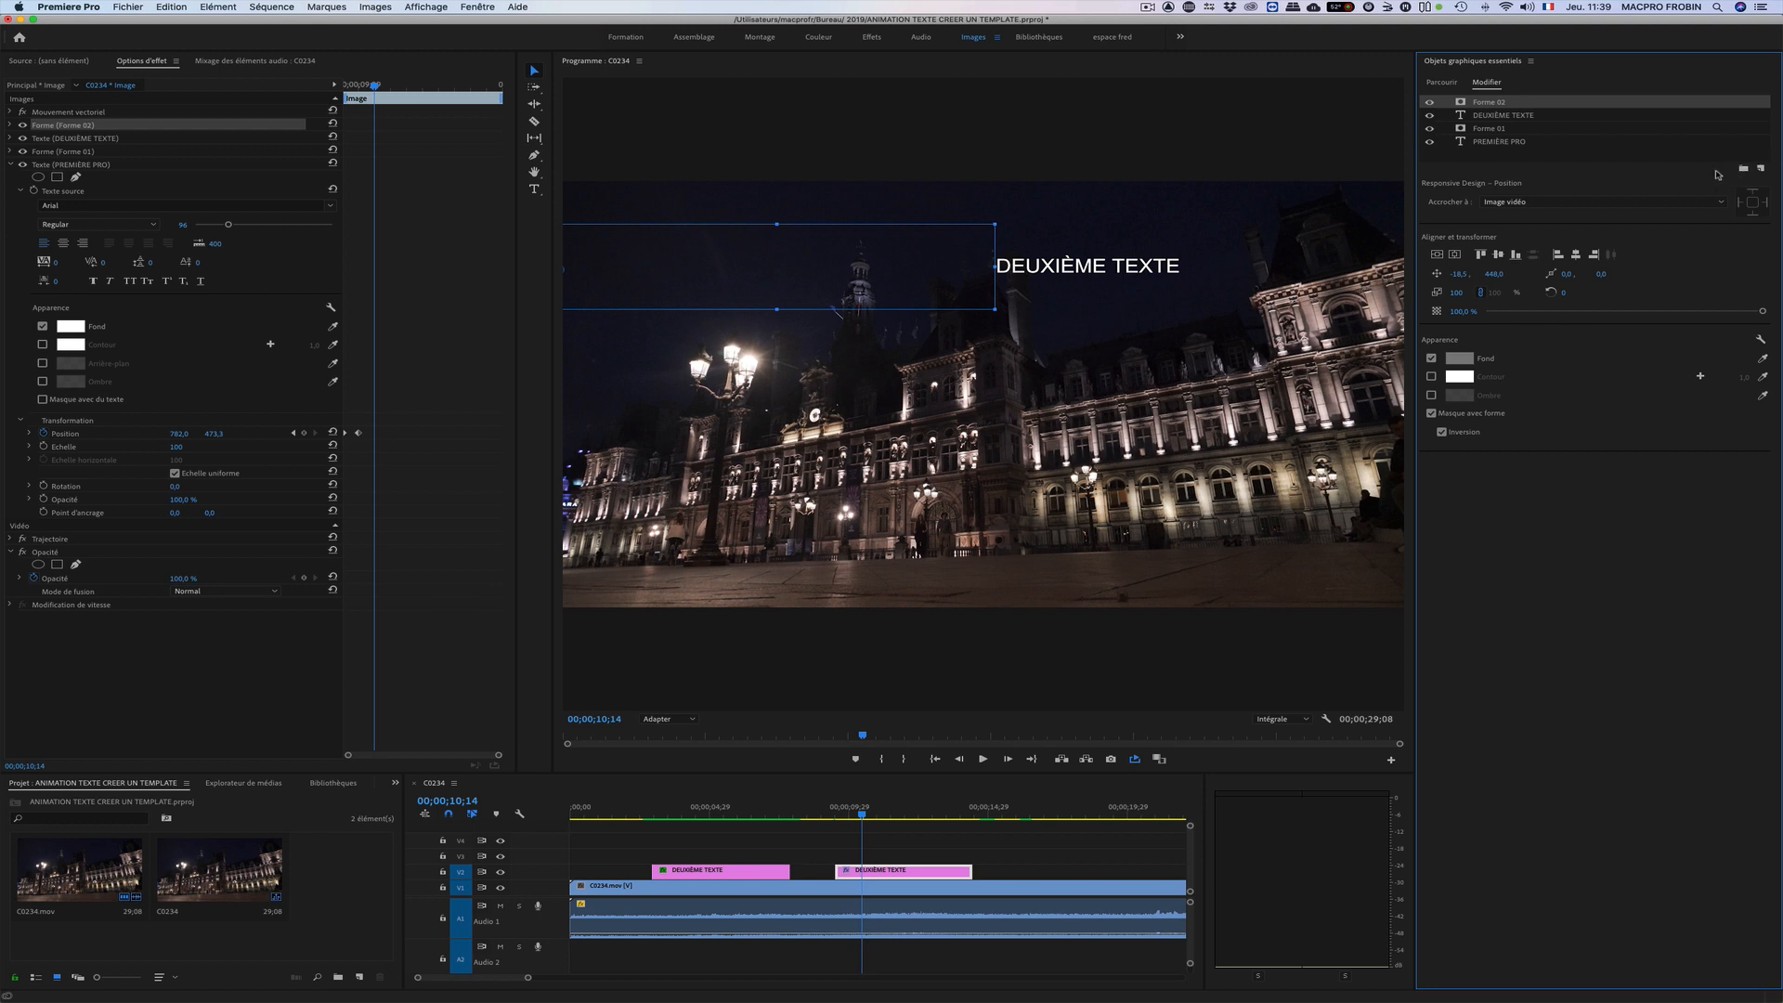
Step: Organize the layers into two groups, one with Forme 01 and PREMIÈRE PRO, the other with Forme 02 and DEUXIÈME TEXTE
click(1744, 171)
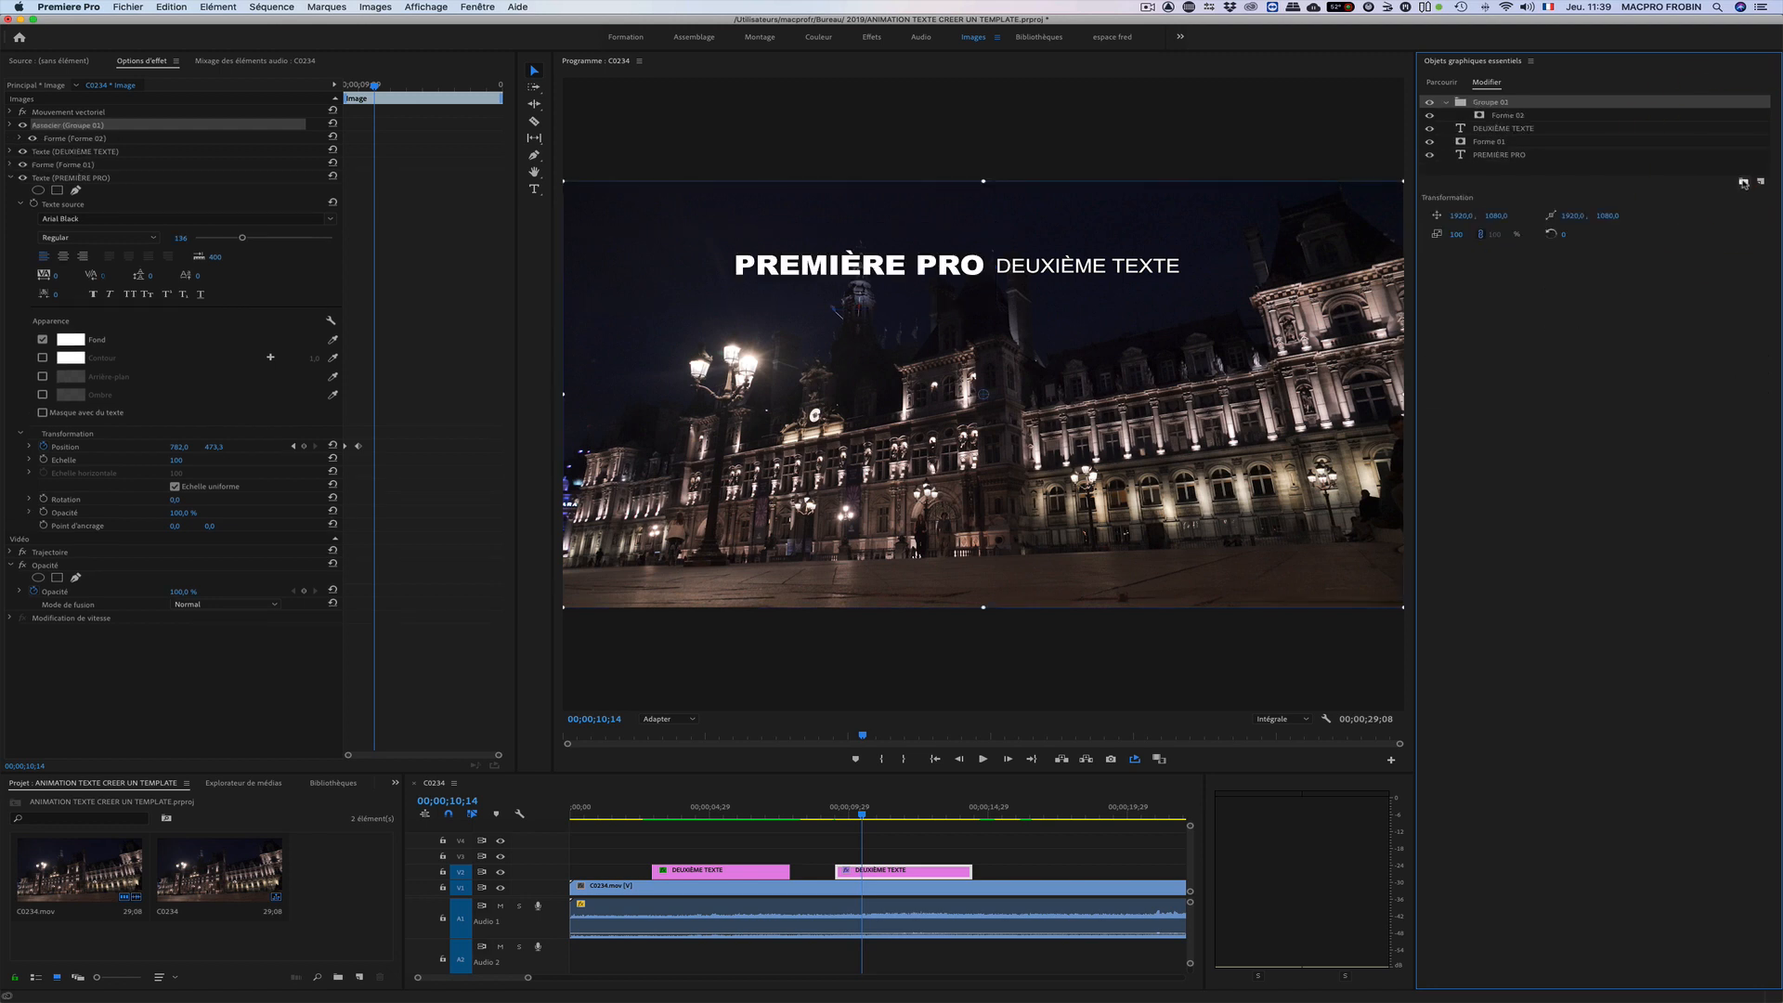
click(1744, 182)
drag(1509, 119, 1499, 104)
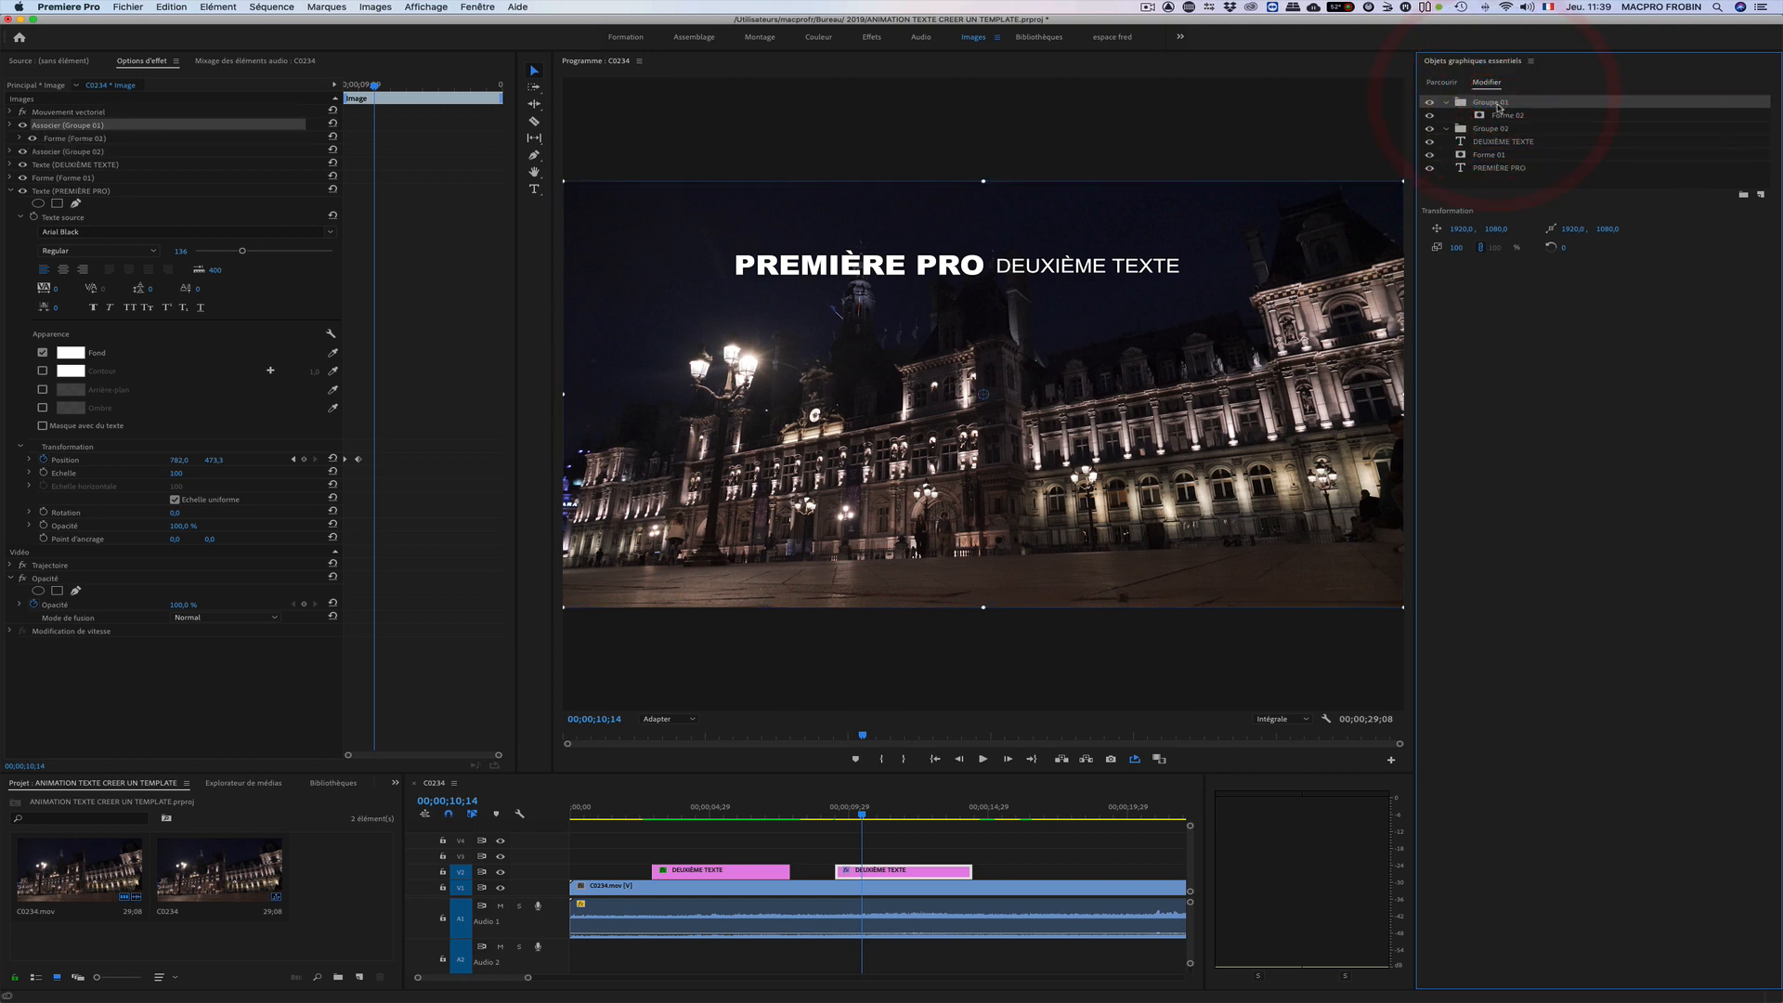
click(1502, 118)
drag(1498, 130, 1493, 104)
click(1499, 117)
drag(1494, 167, 1483, 109)
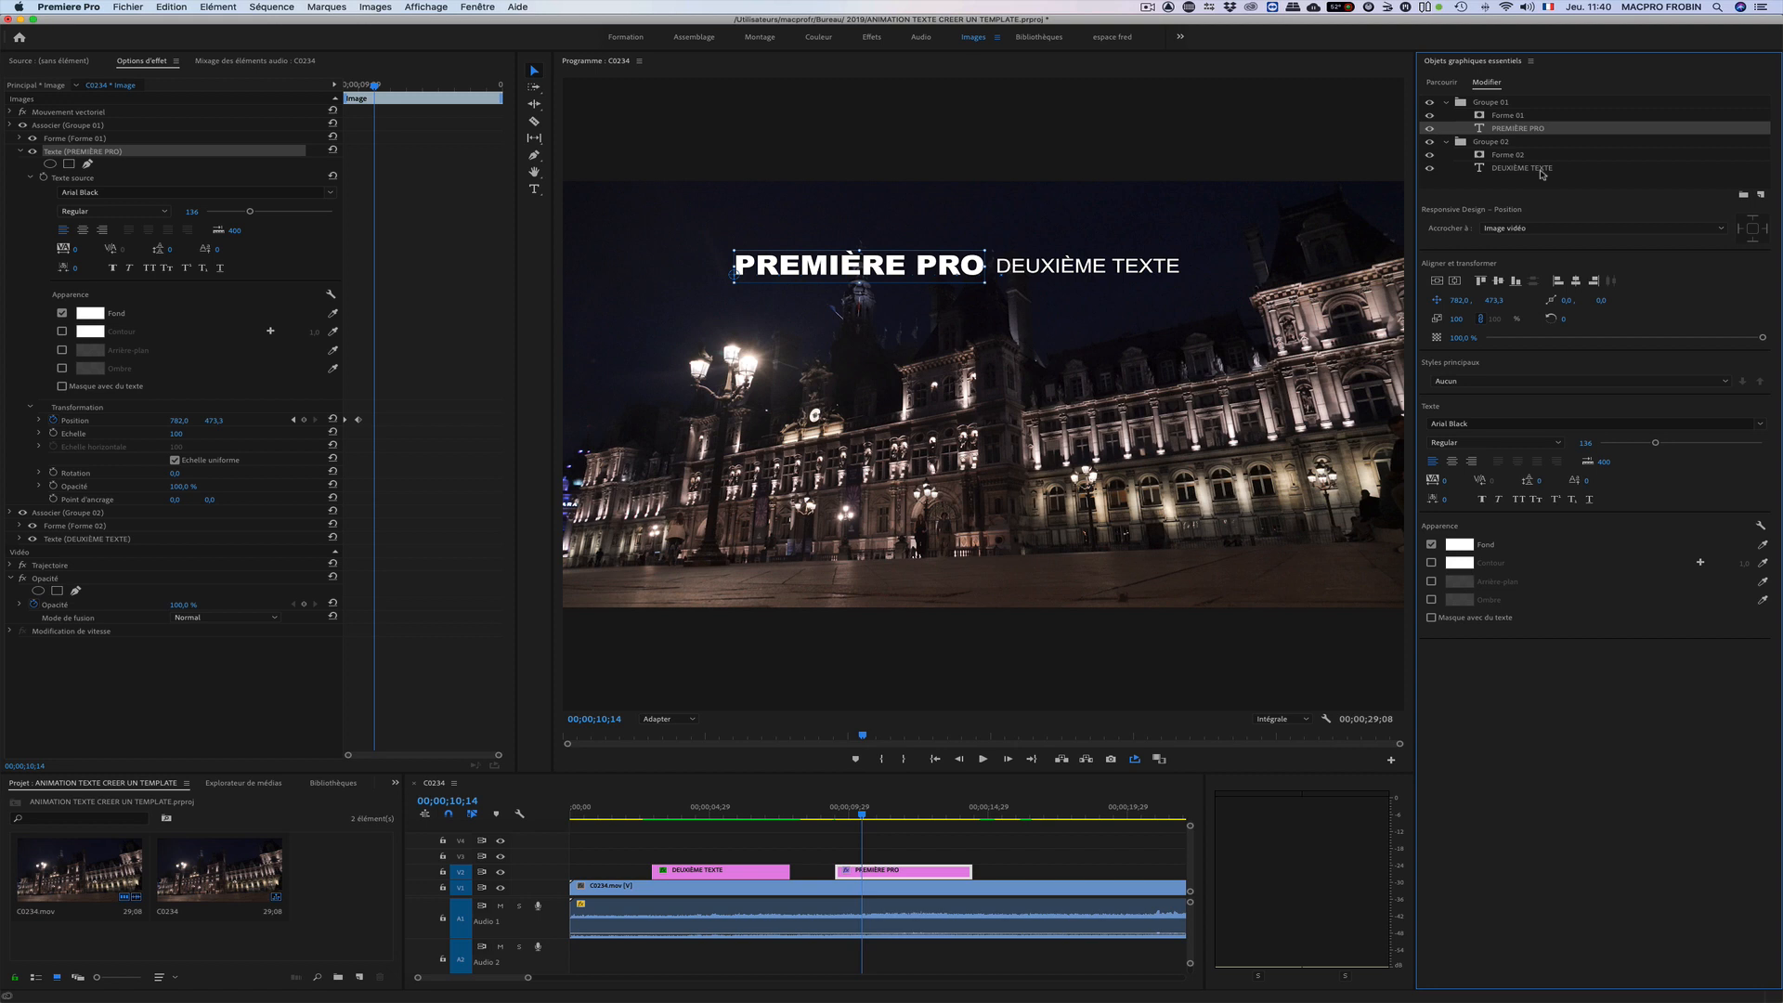
Step: Slide DEUXIÈME TEXTE back to about X 1535 to test how its mask hides it
click(1512, 169)
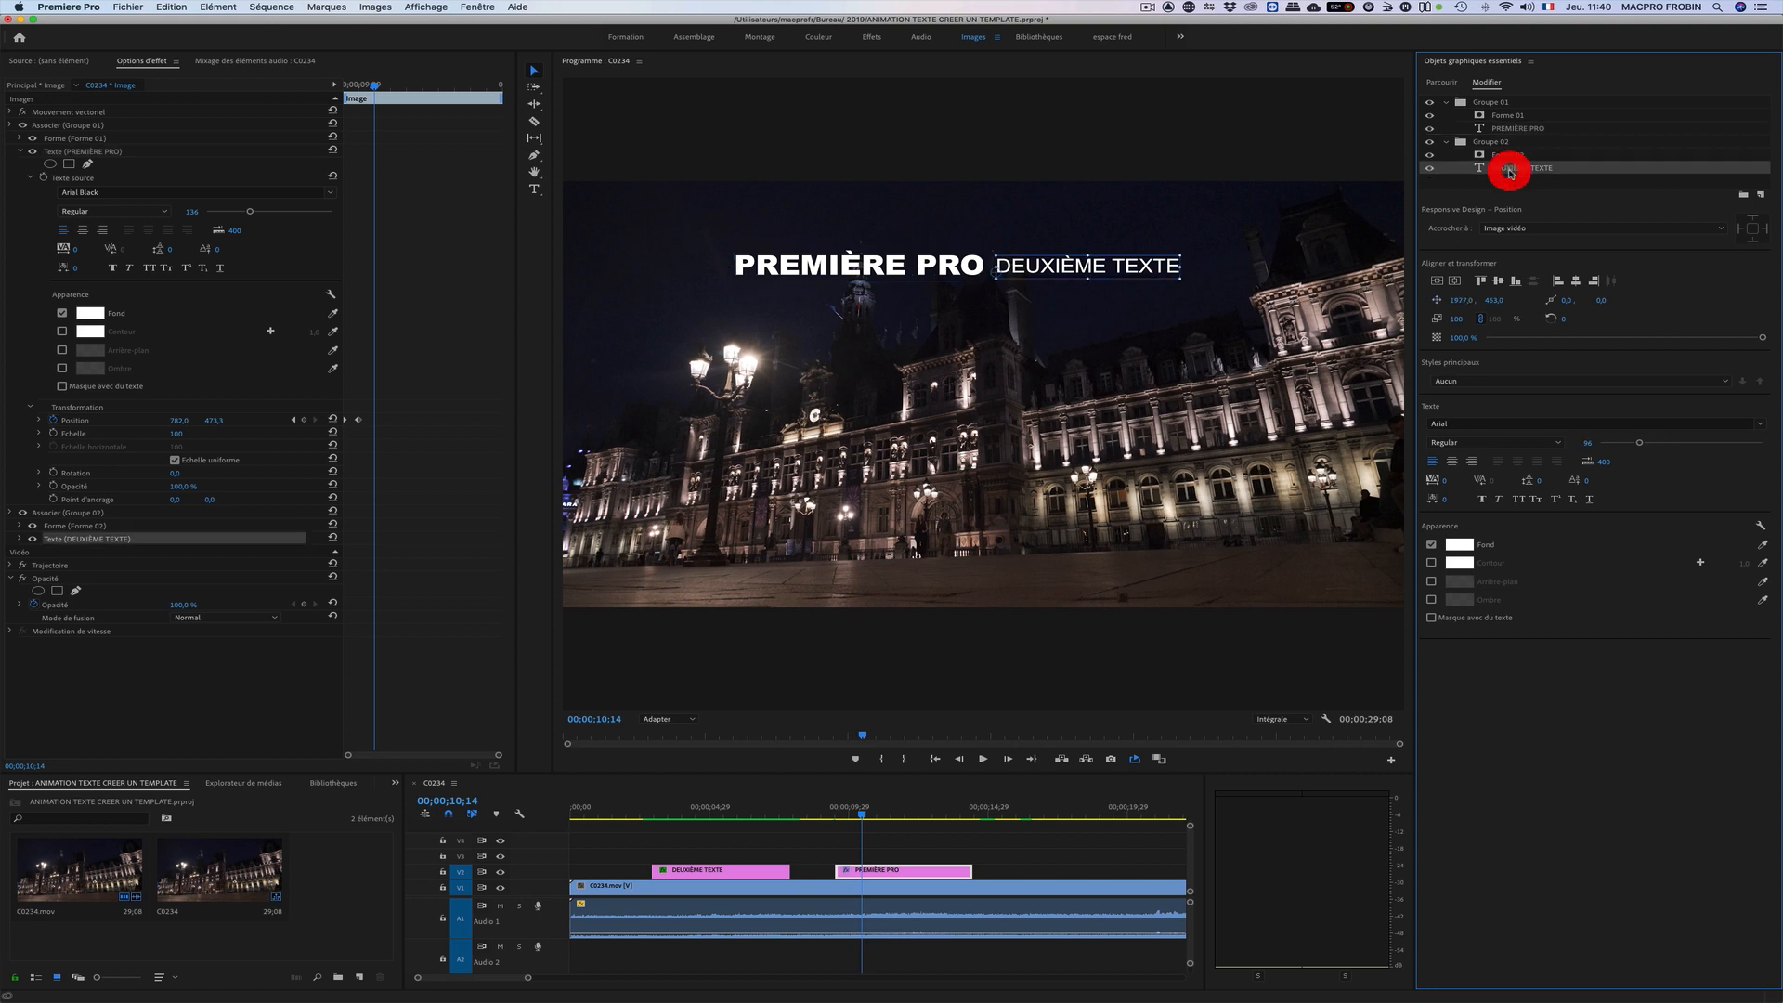
click(20, 539)
scroll(135, 638, down, 3)
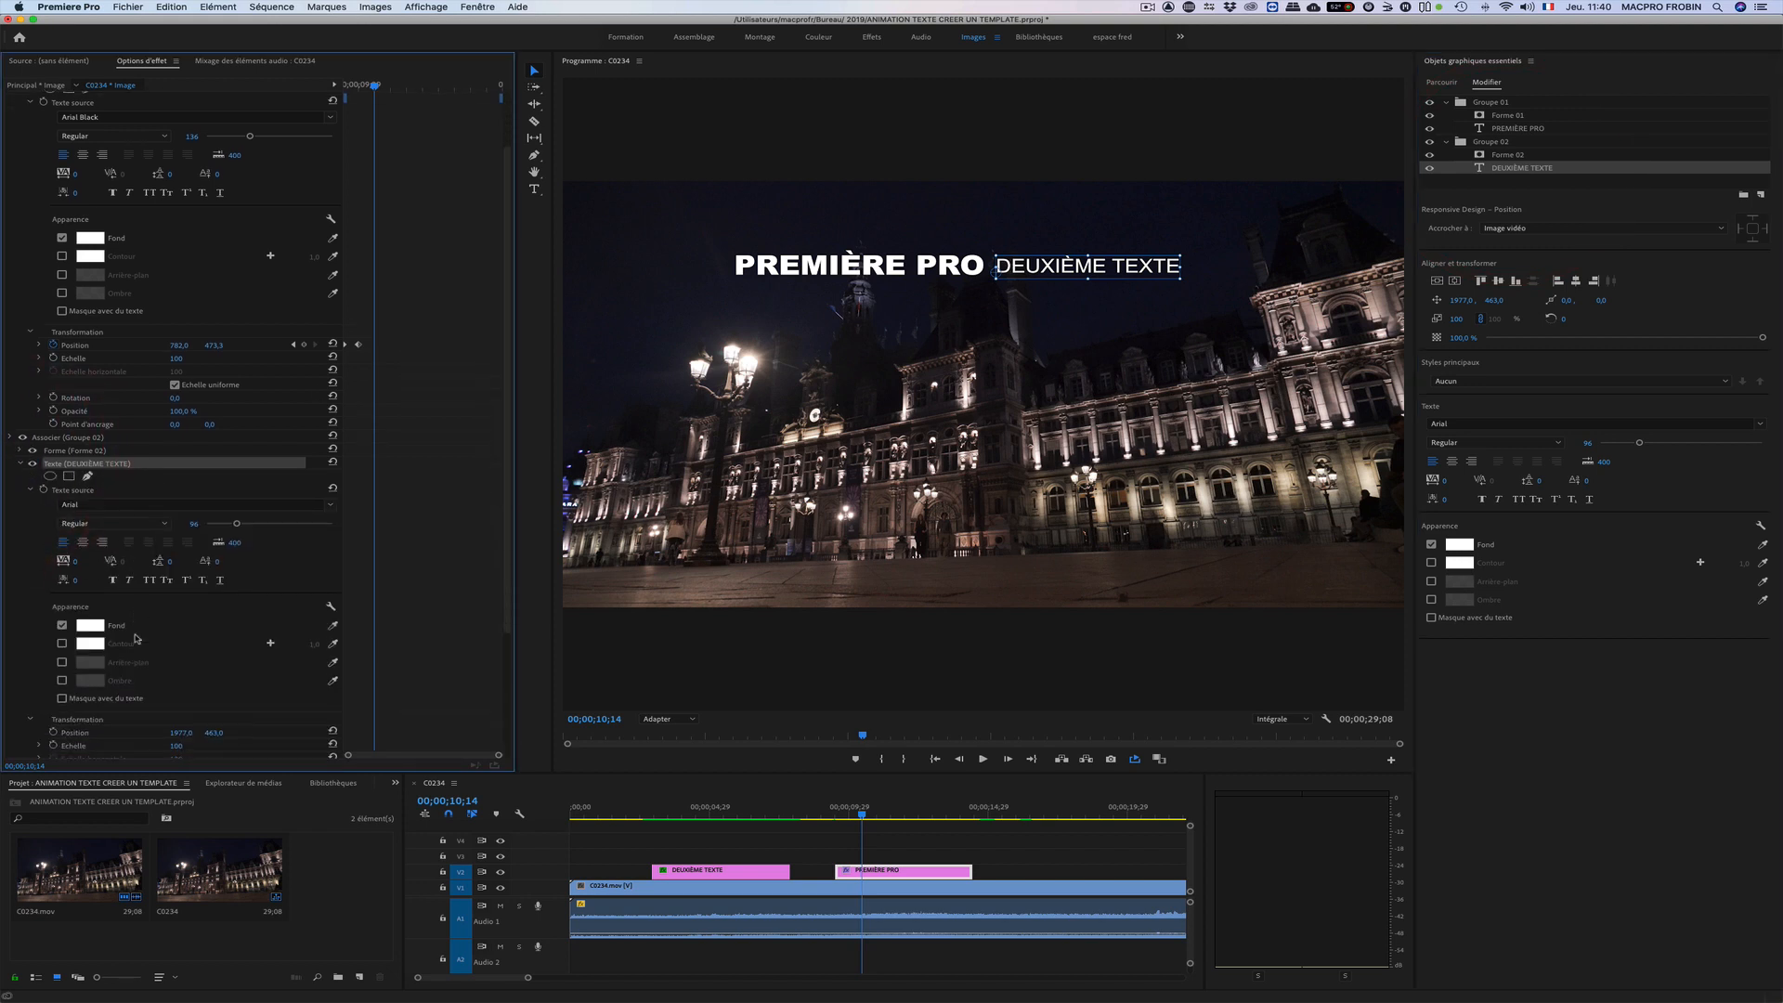
scroll(136, 638, down, 6)
drag(179, 567, 93, 567)
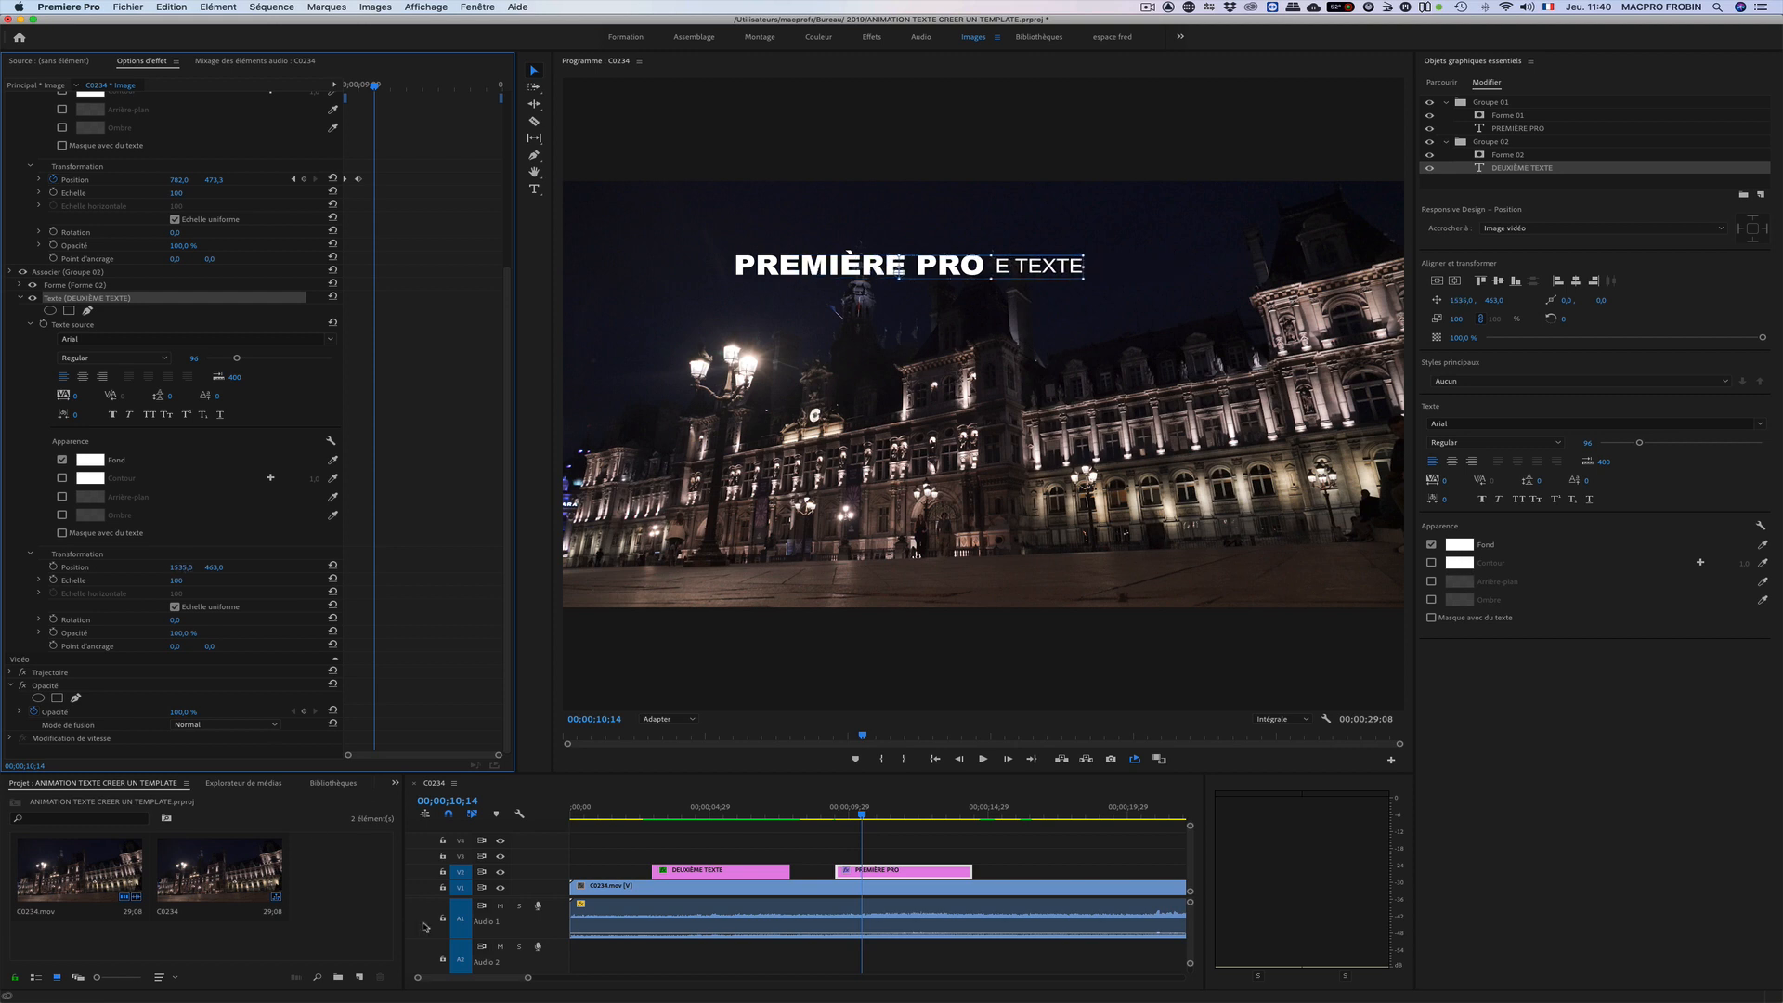
Step: Keyframe DEUXIÈME TEXTE's Position from about X 1109 at the clip's start, 00;00;09;15, to about X 2003 at 00;00;10;00
click(863, 815)
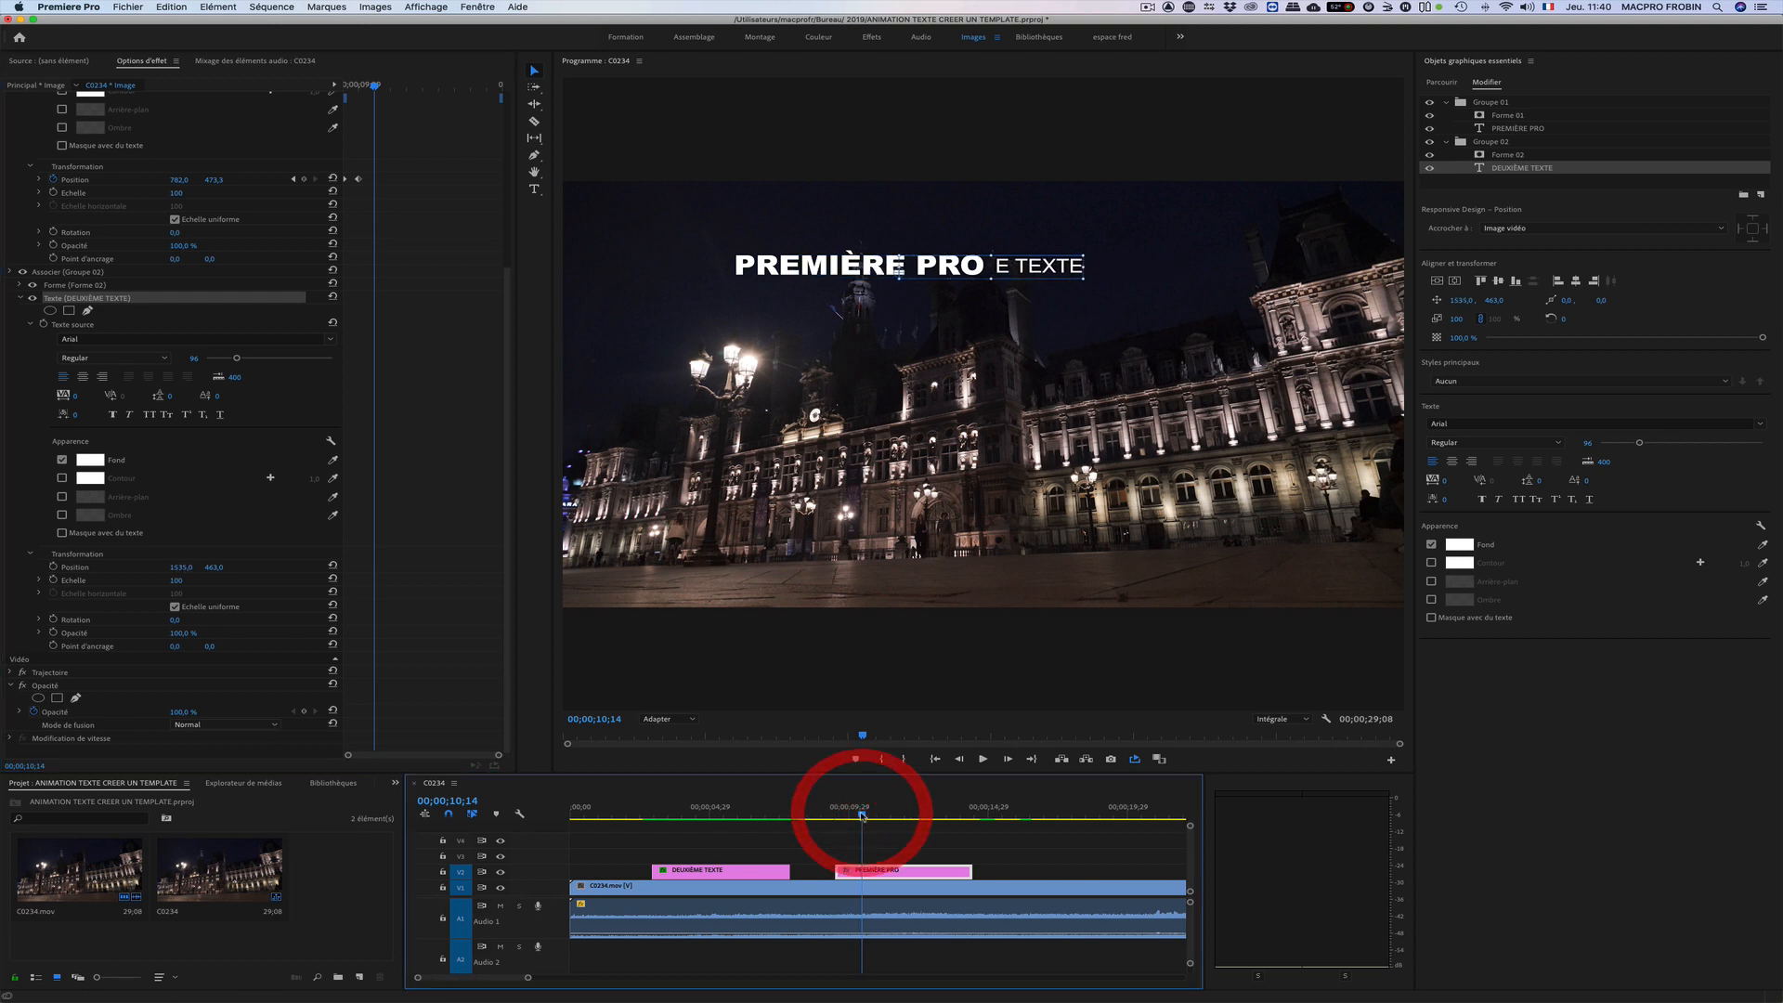
key(Up)
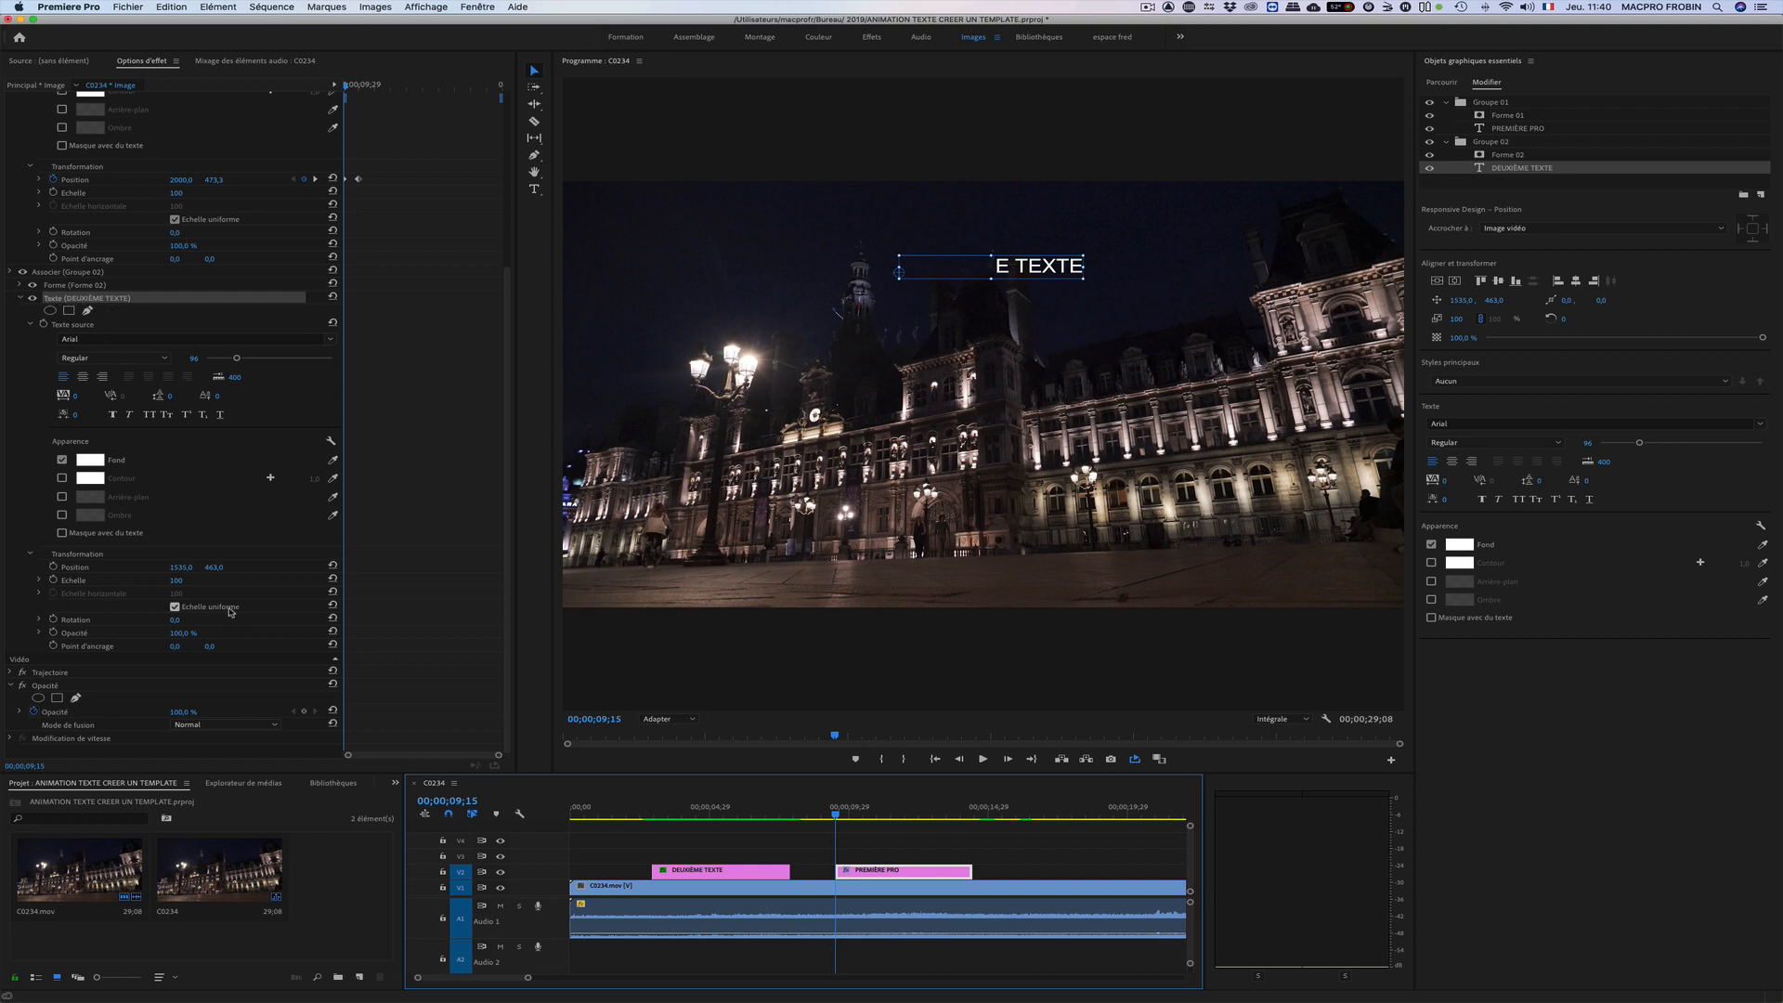
drag(182, 570, 52, 569)
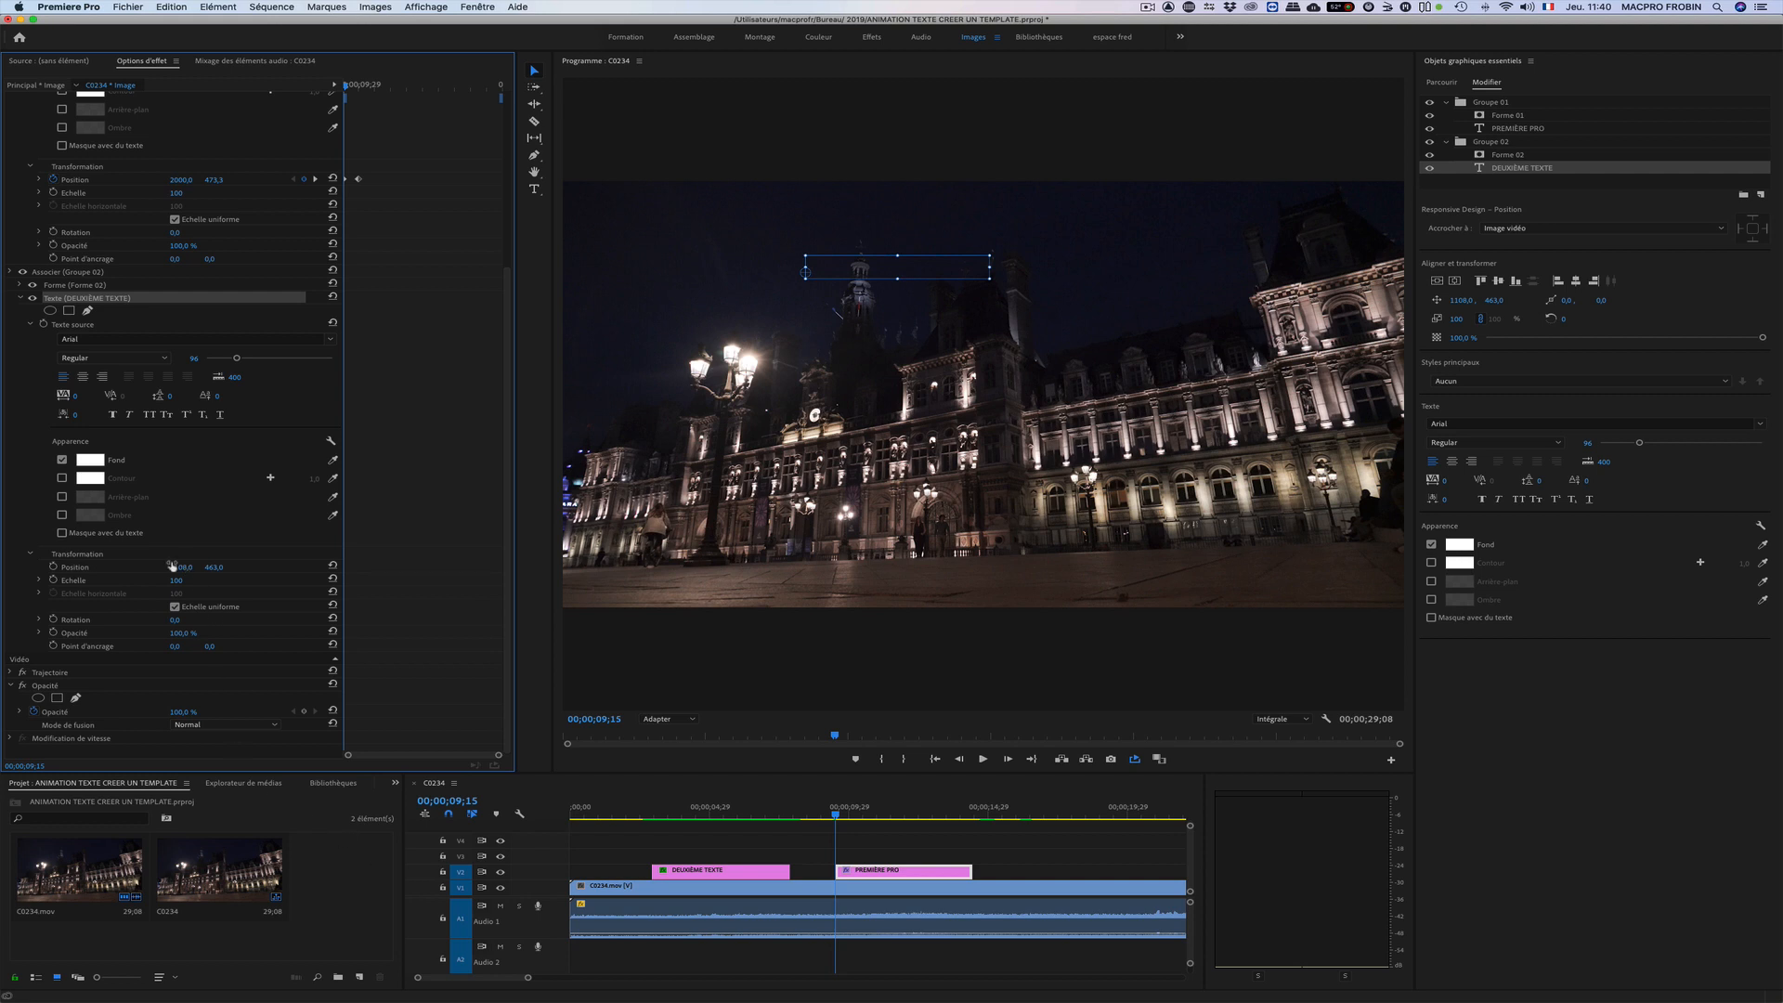
click(53, 567)
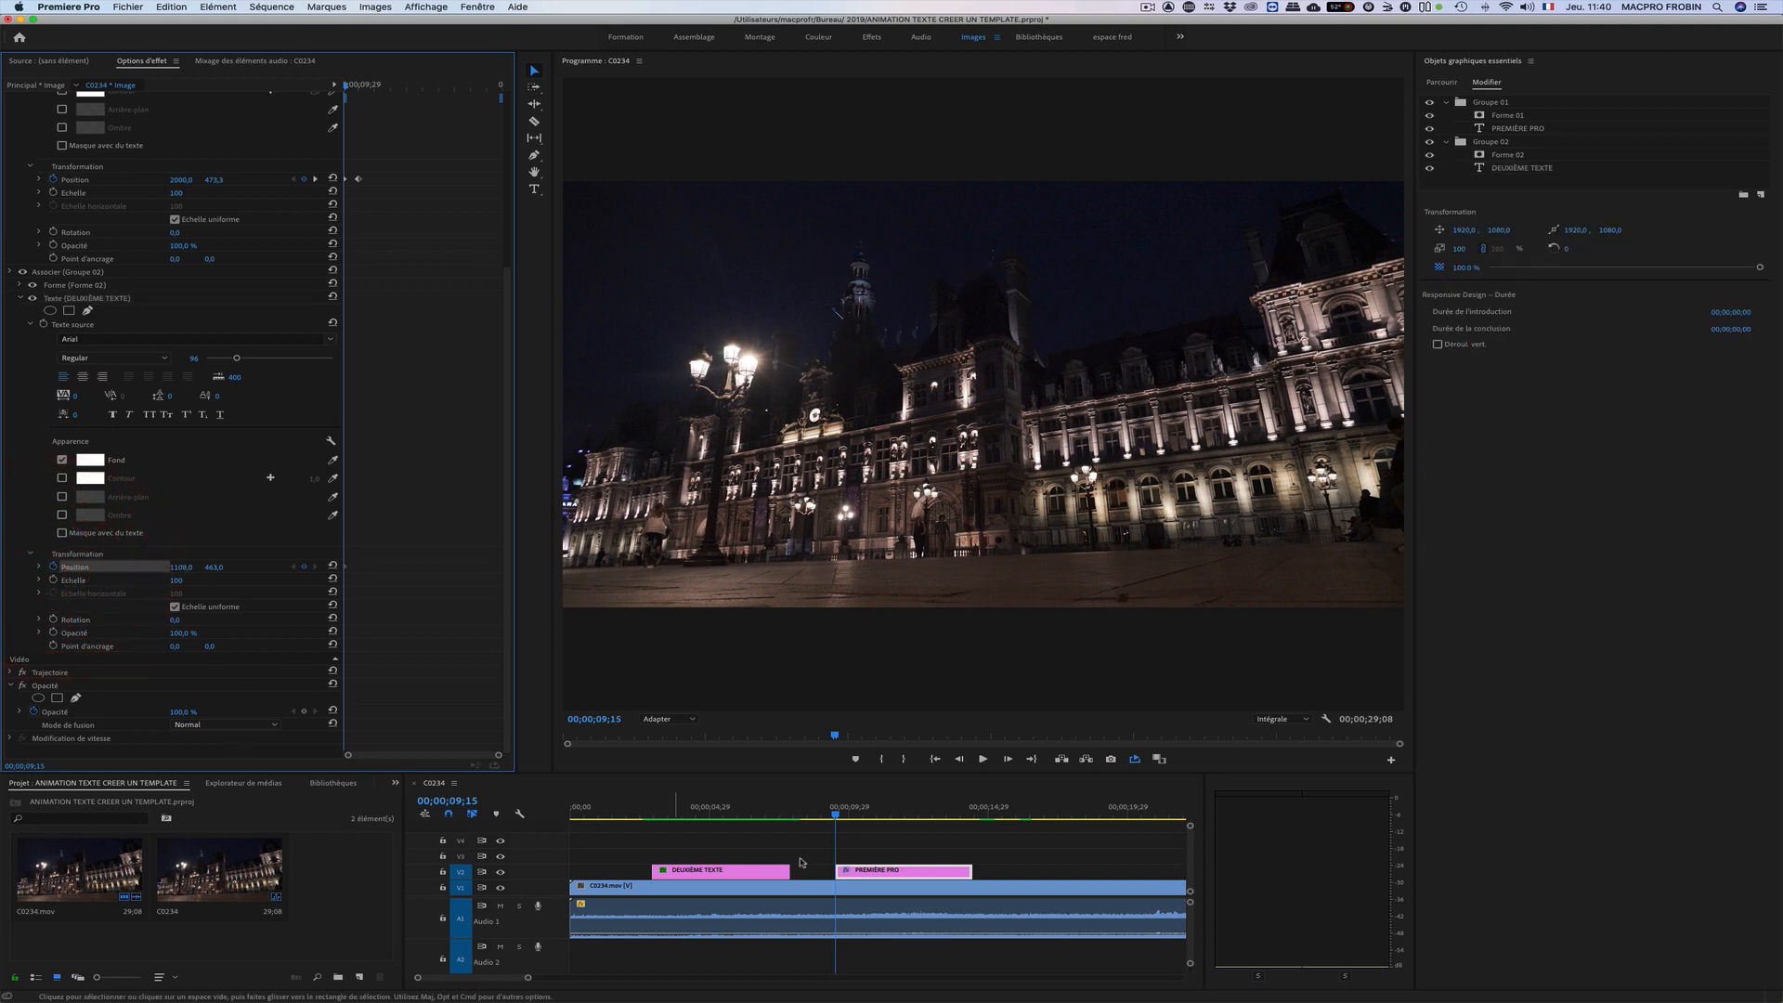
drag(842, 822, 848, 819)
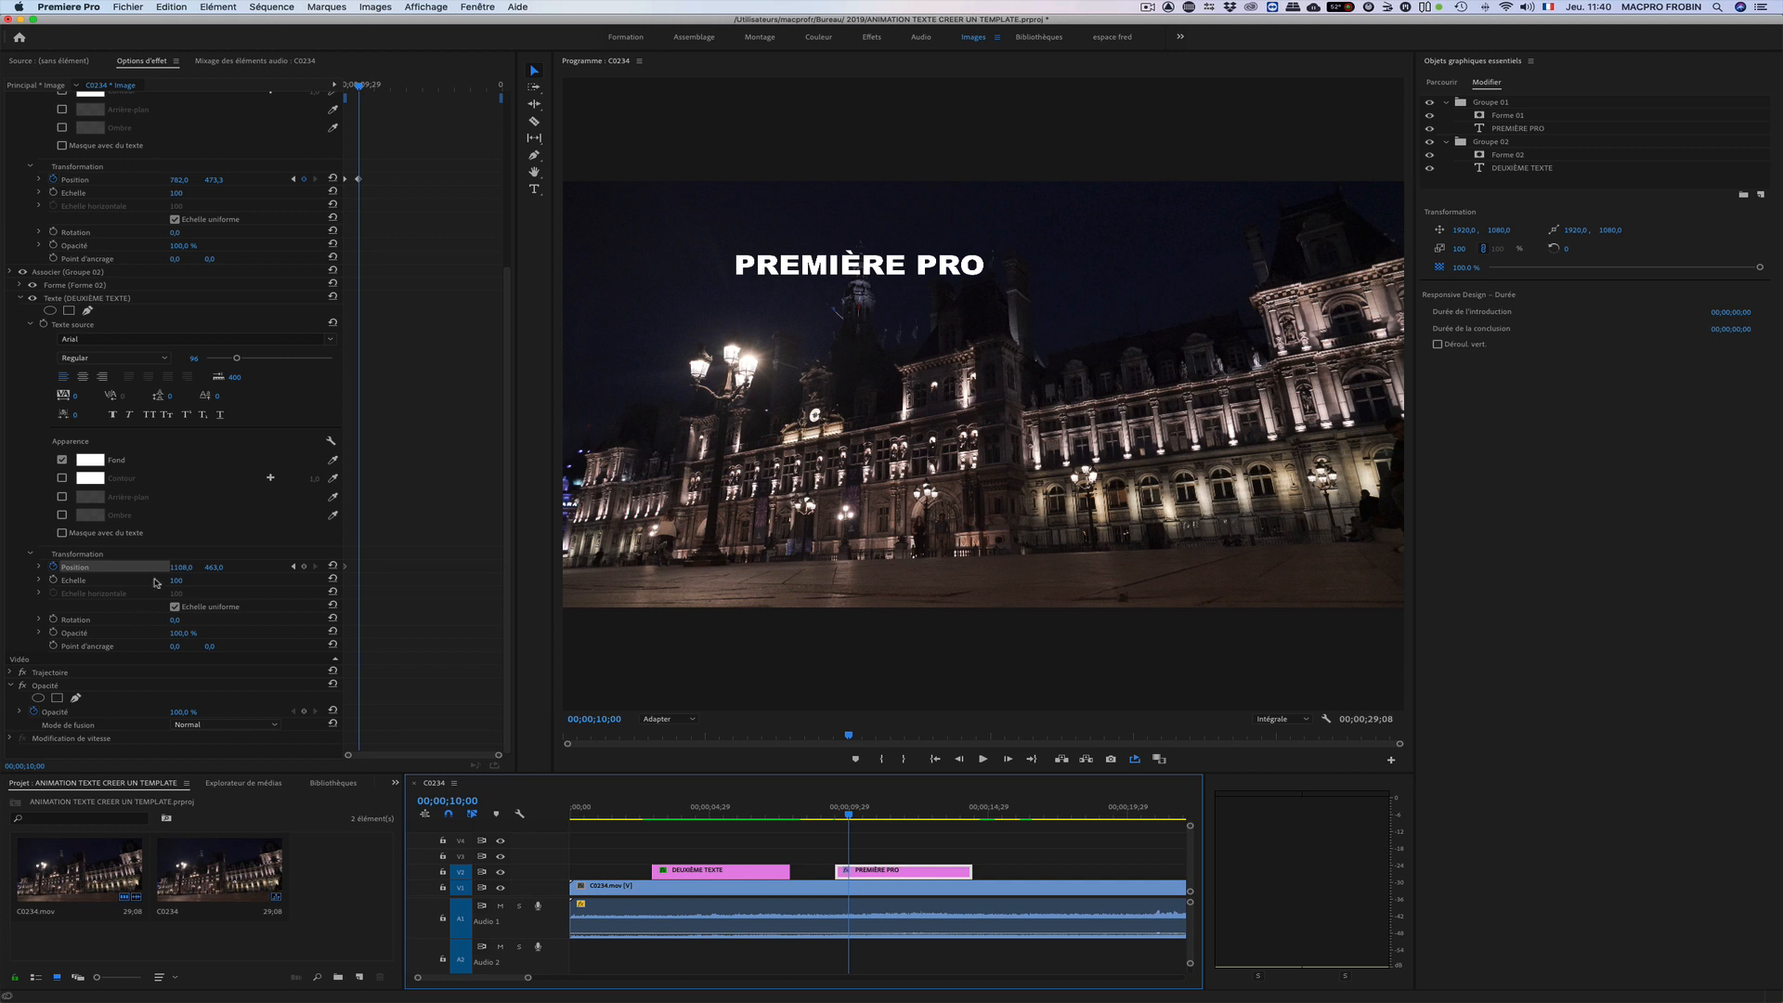
drag(173, 567, 220, 567)
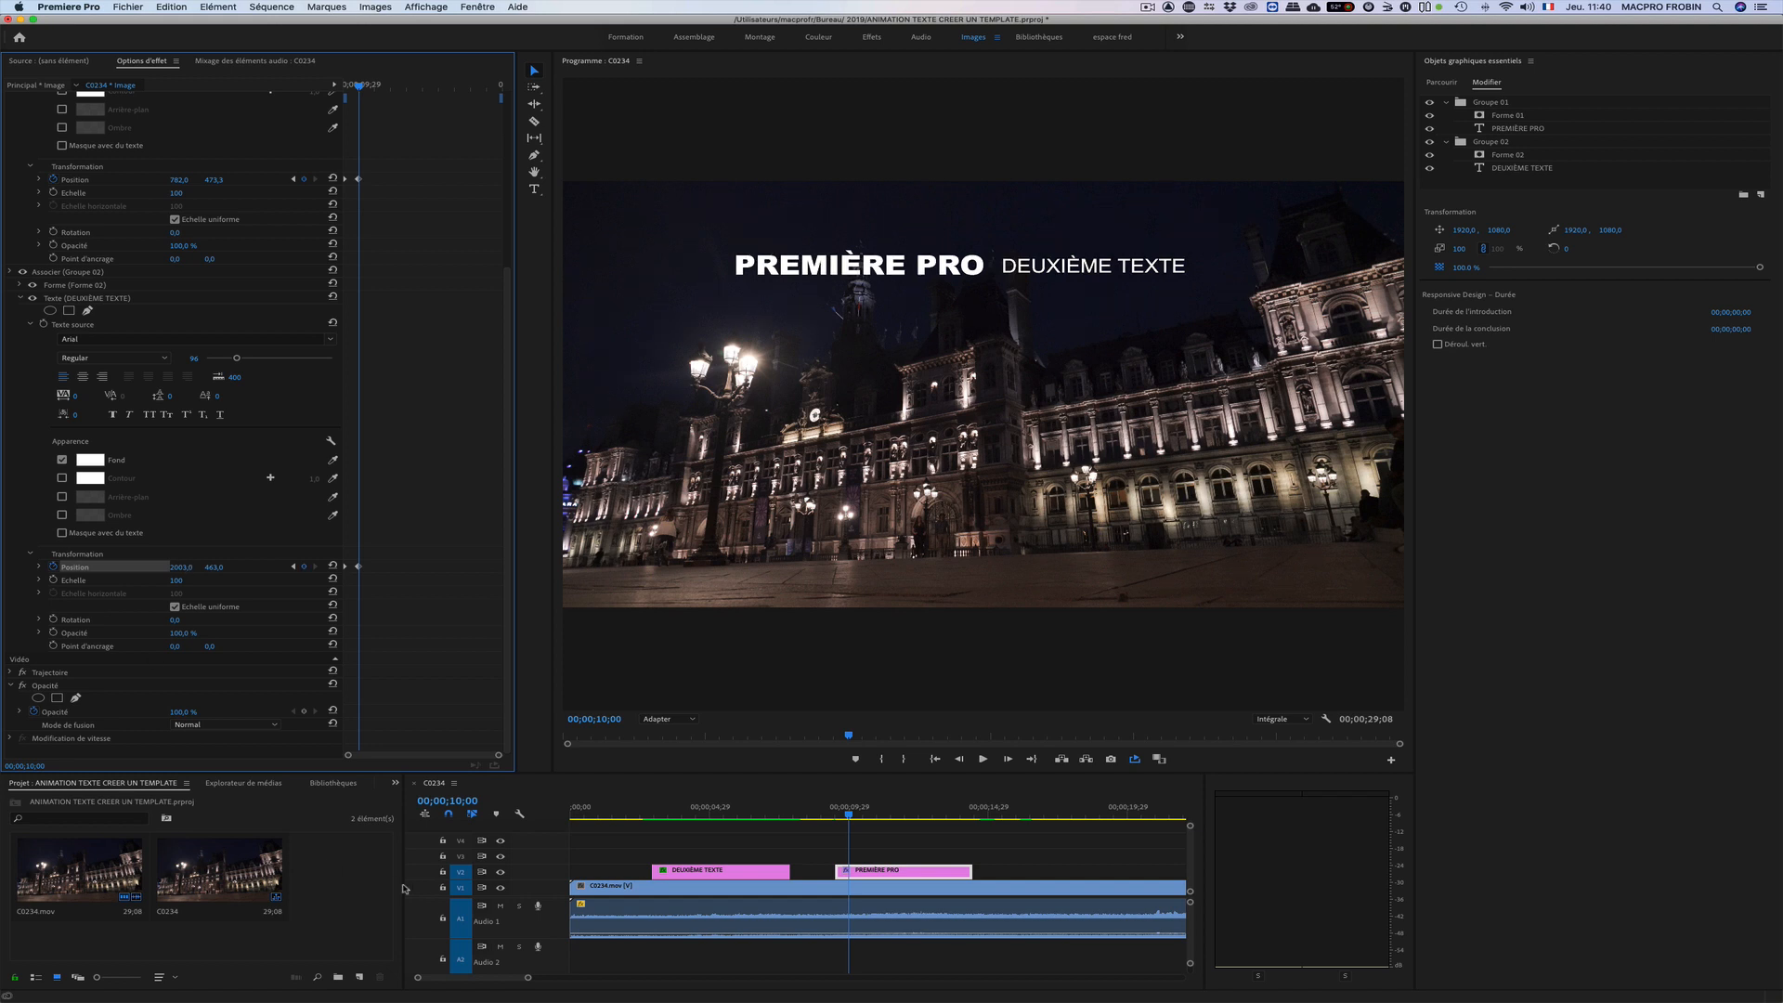
Step: Set in and out points around the PREMIÈRE PRO title clip and render the sequence from in to out
click(823, 815)
click(831, 814)
key(i)
click(975, 815)
key(o)
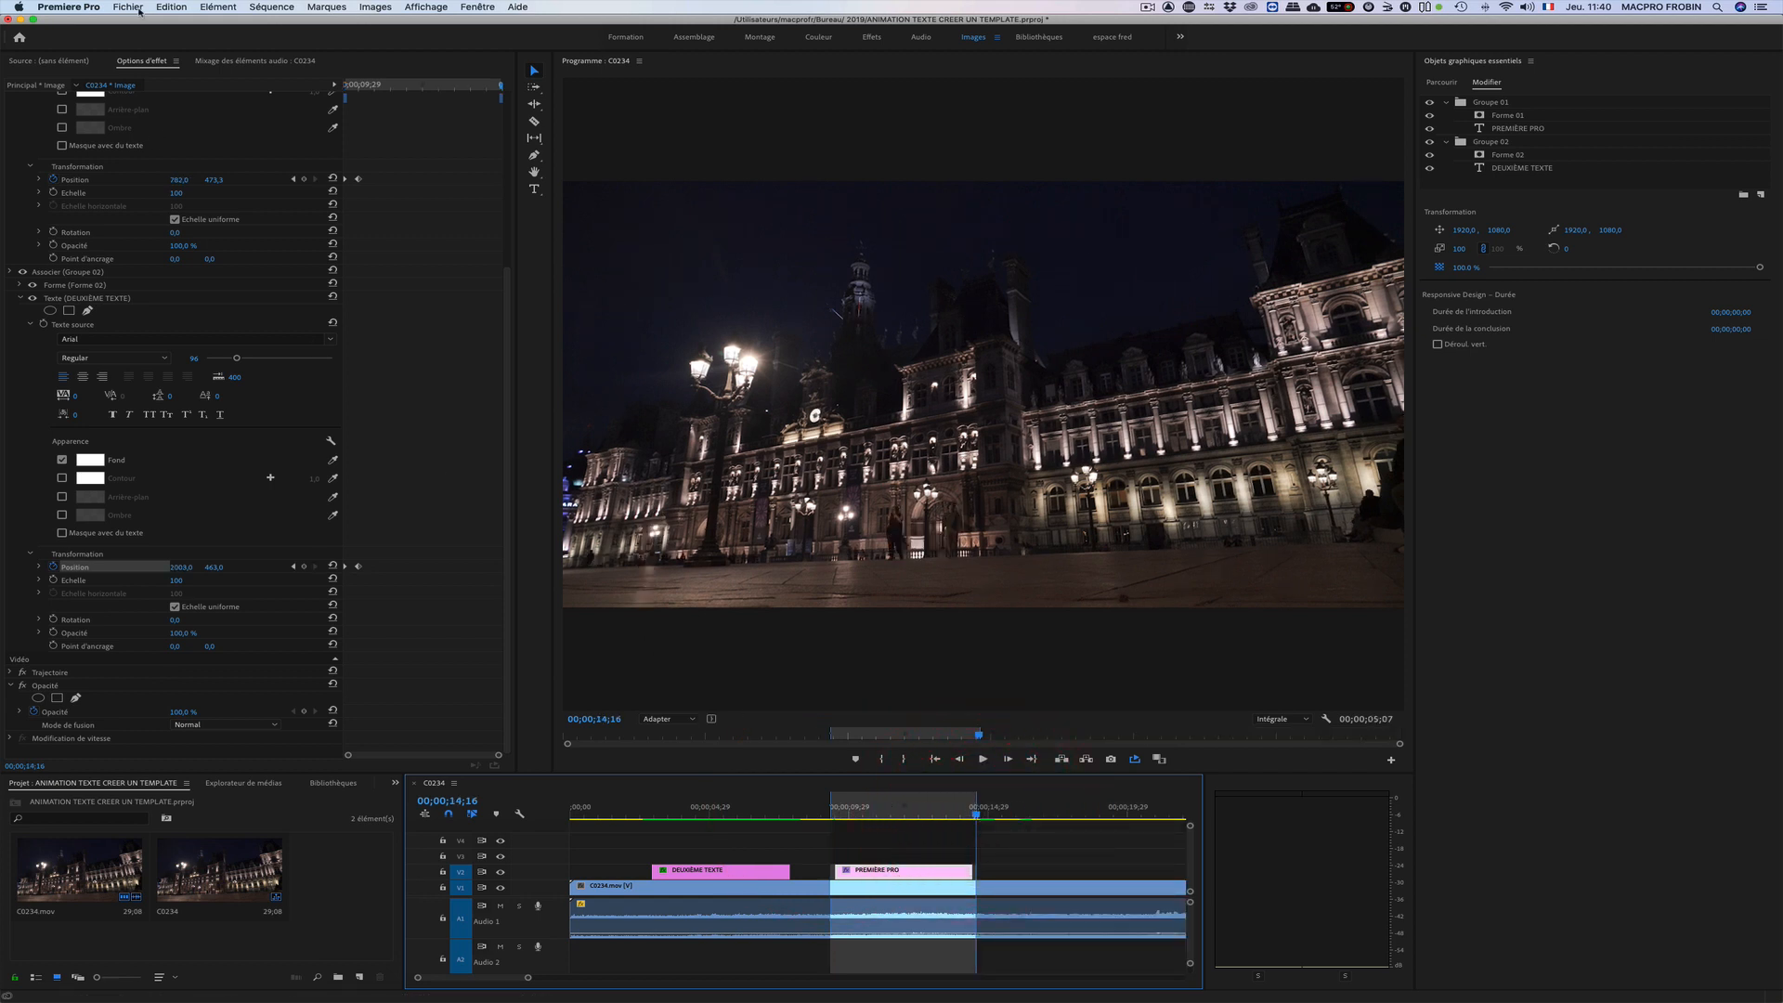
click(271, 6)
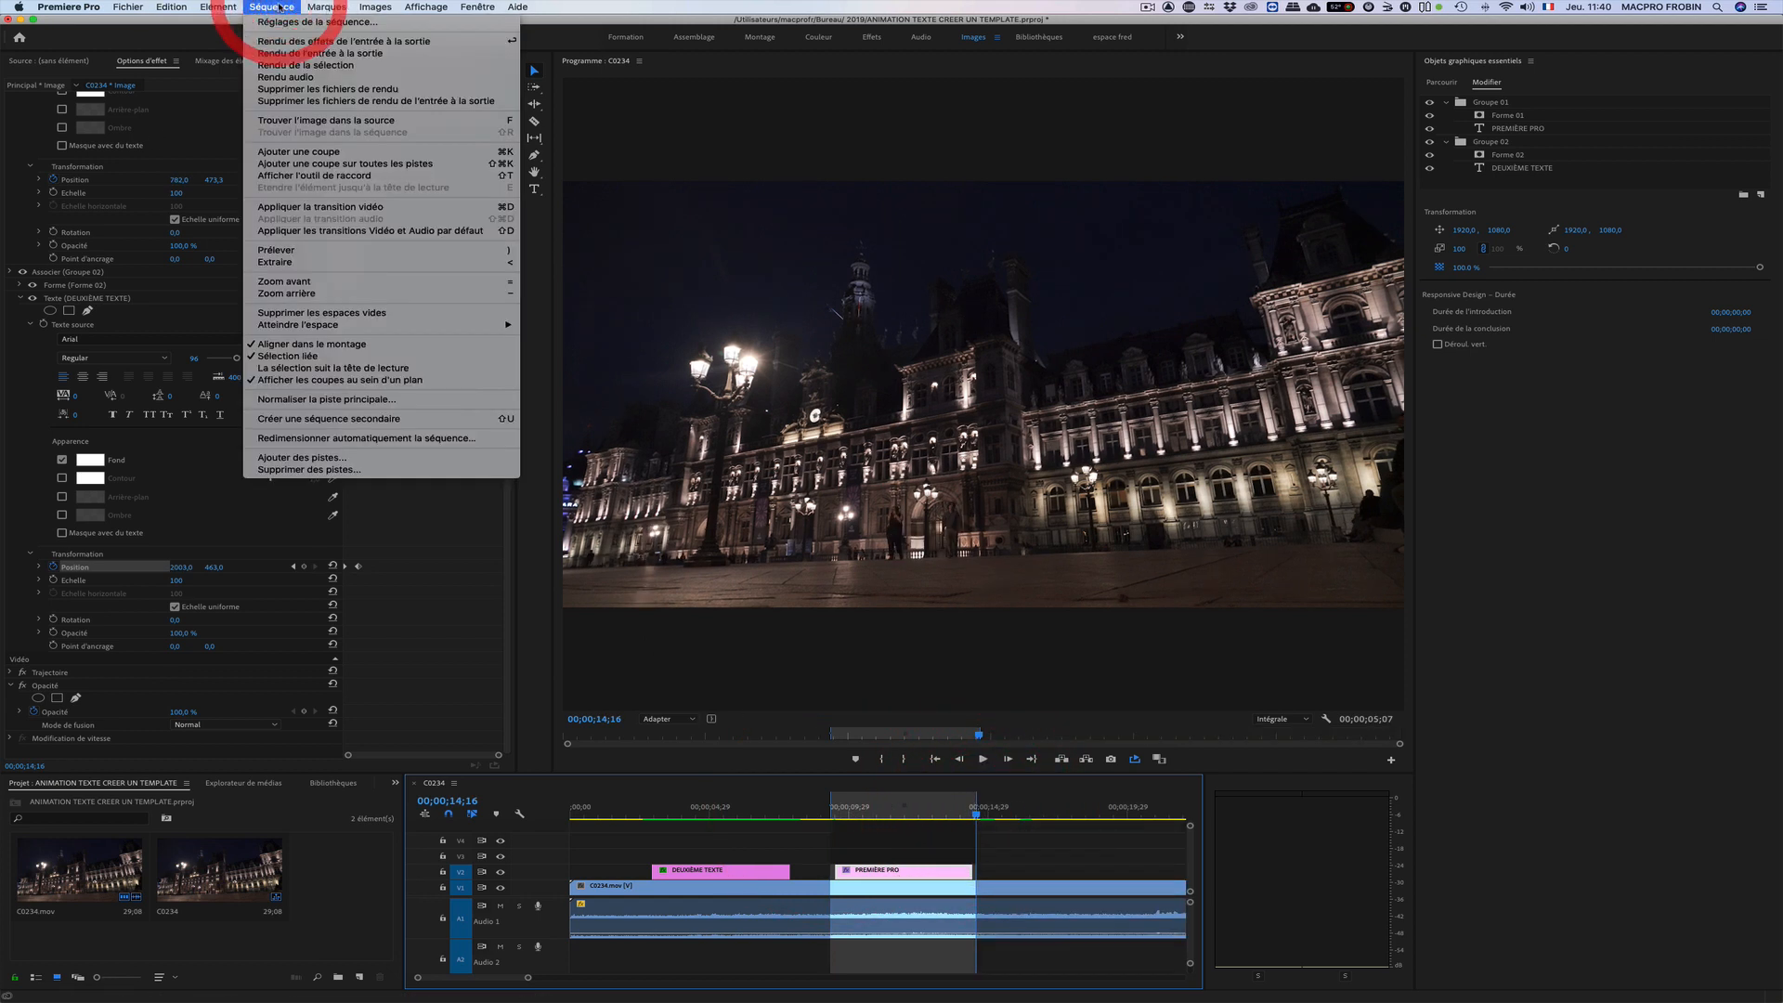
click(313, 54)
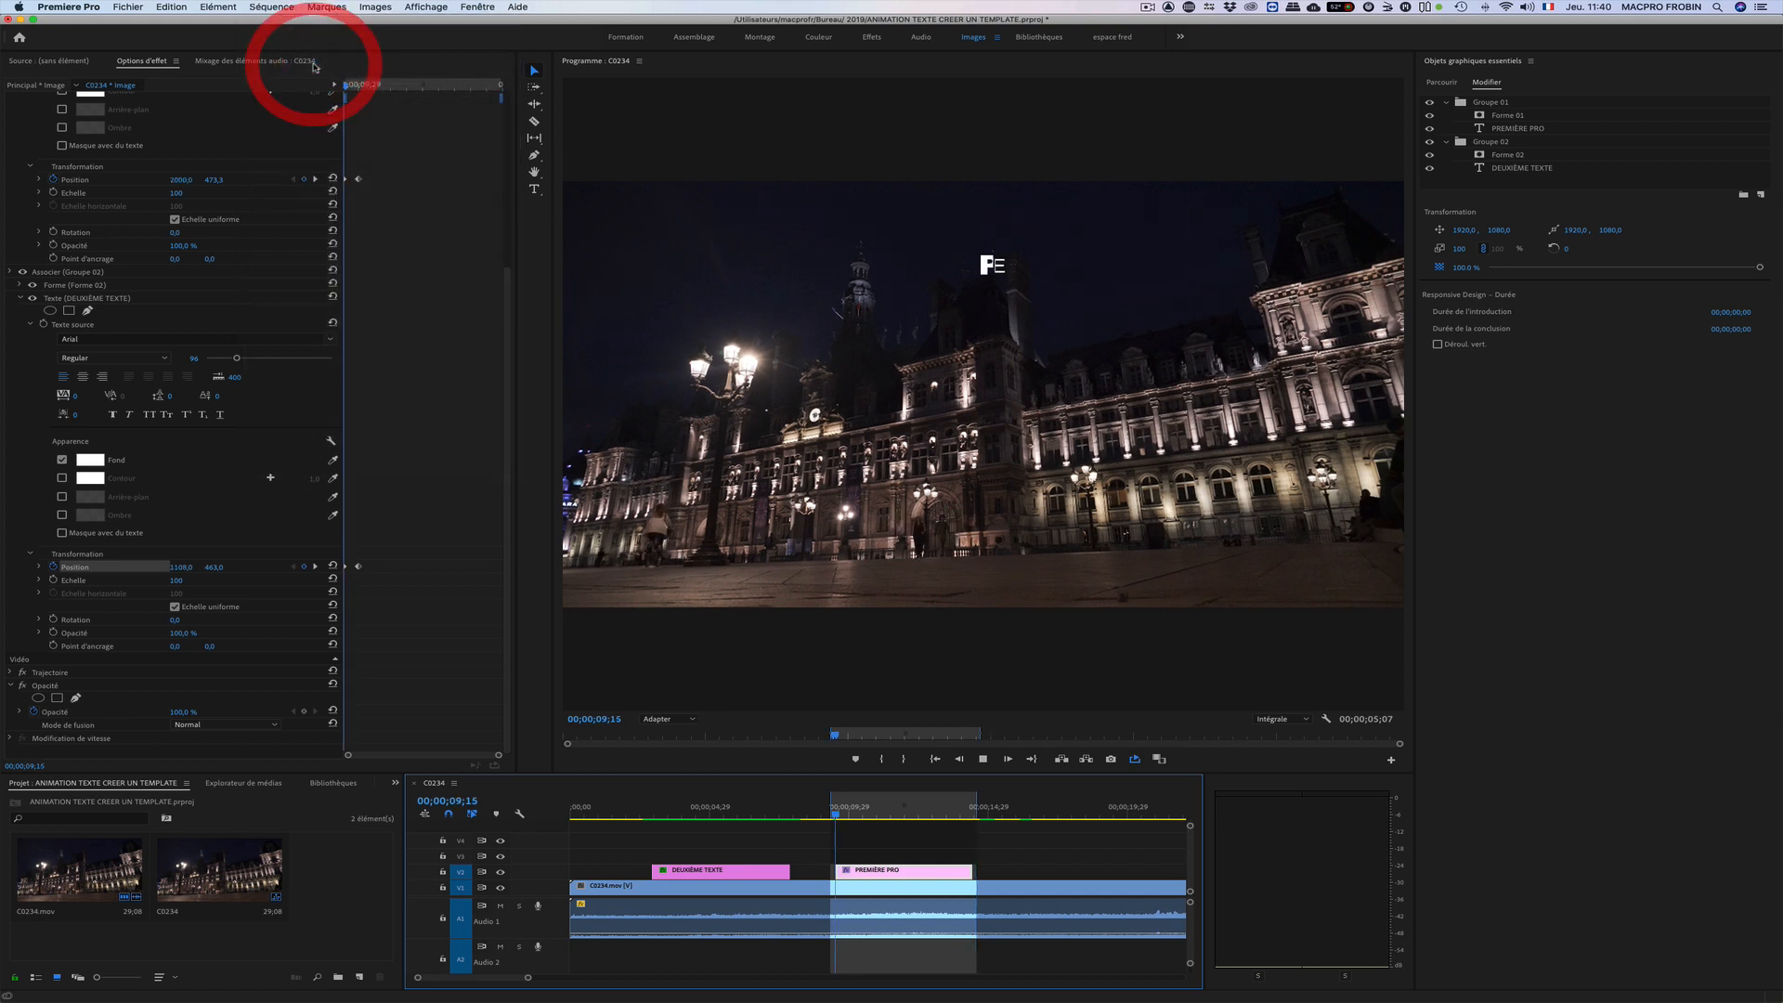